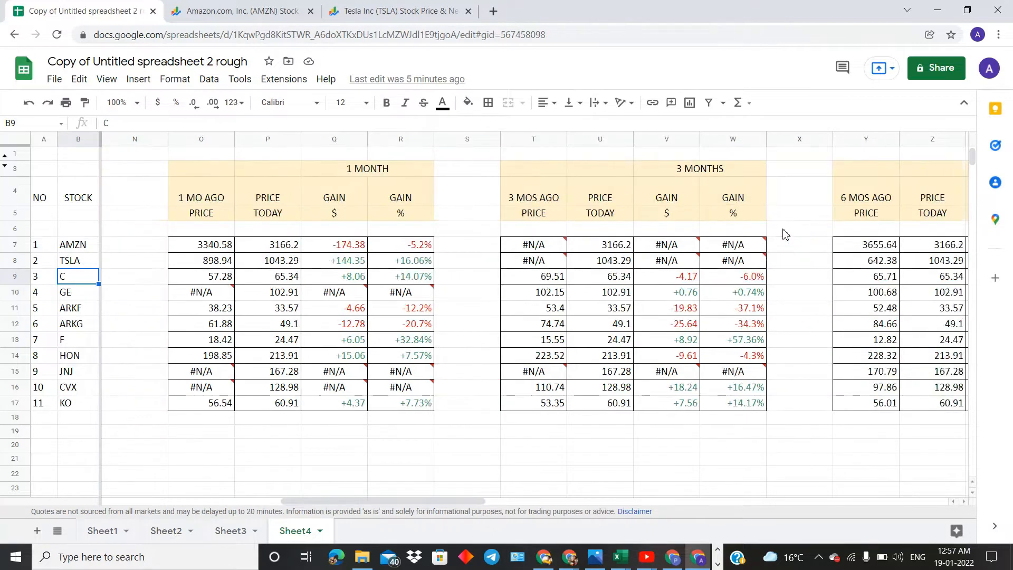
# Step: Examine the finished stock gain tables in Sheet4, from the 3-month to the 10-year period, including the 8/13/2021 year-to-date block
pyautogui.hscroll(1, 839, 235)
pyautogui.hscroll(5, 836, 237)
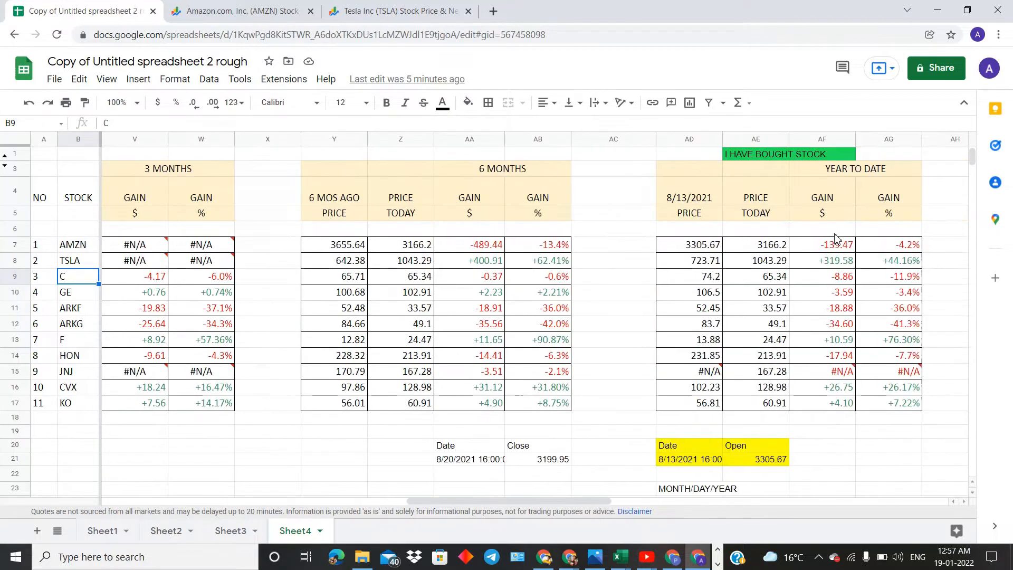
pyautogui.click(813, 235)
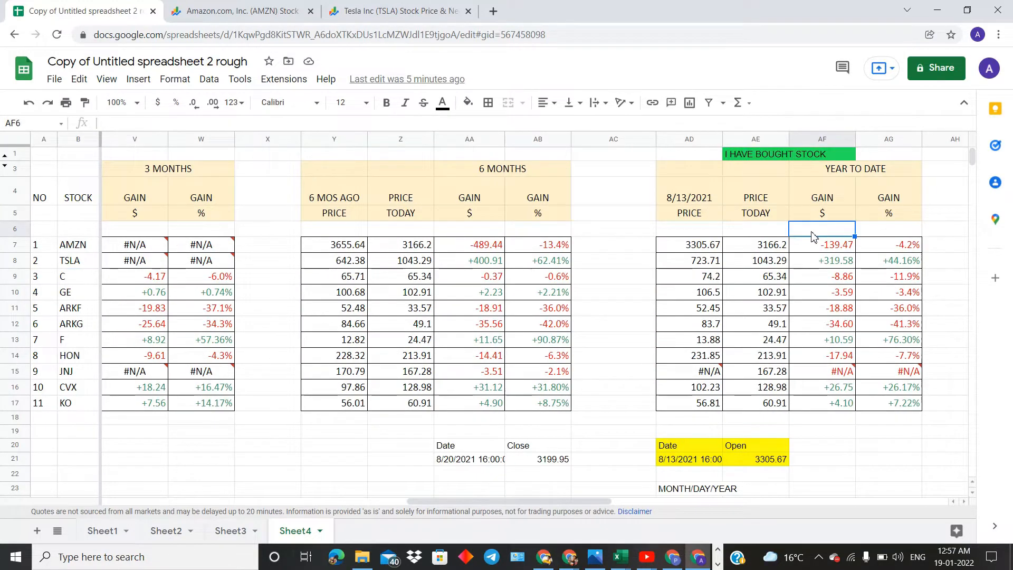
pyautogui.click(702, 202)
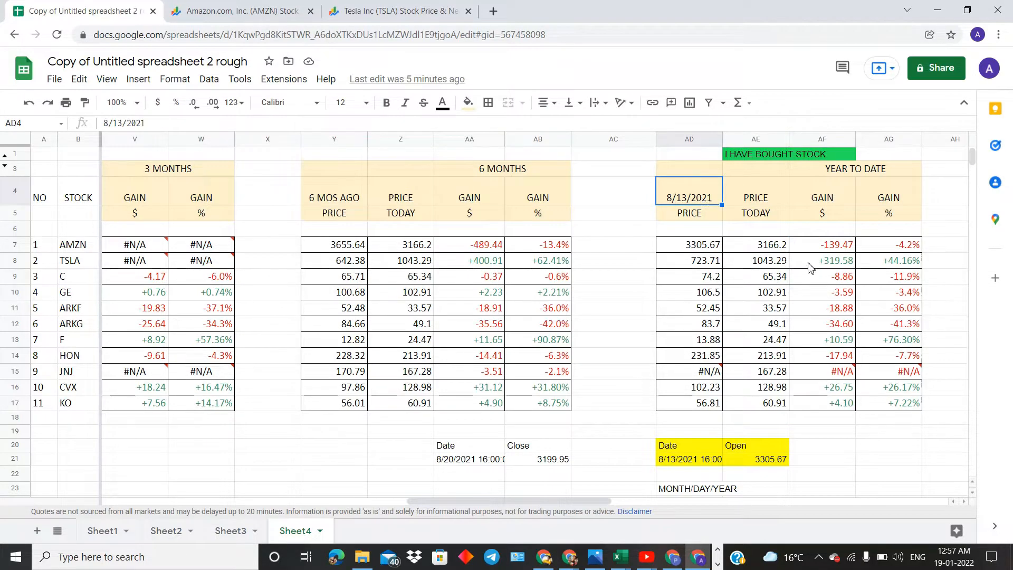
pyautogui.click(903, 246)
pyautogui.click(900, 262)
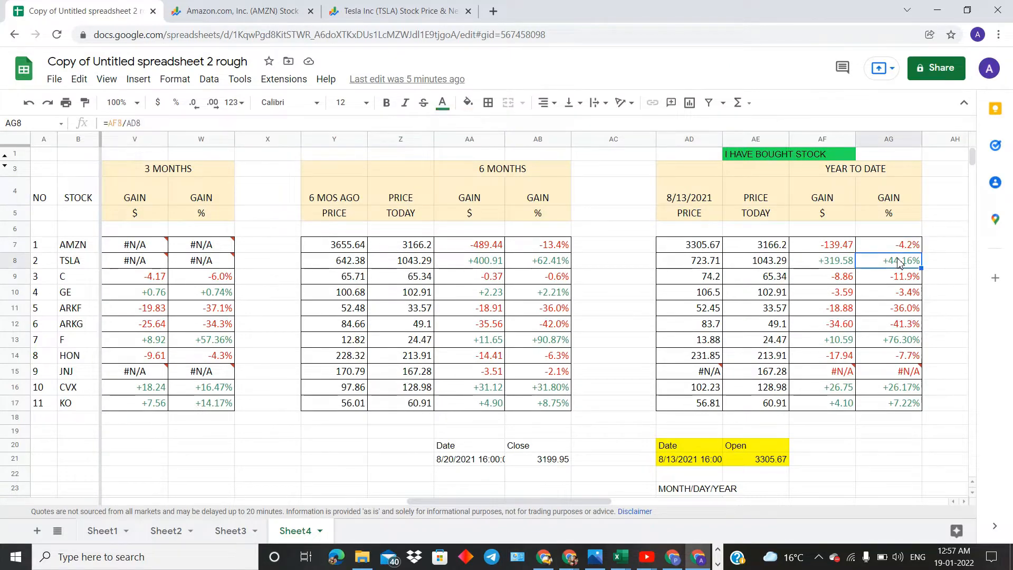
pyautogui.hscroll(5, 900, 263)
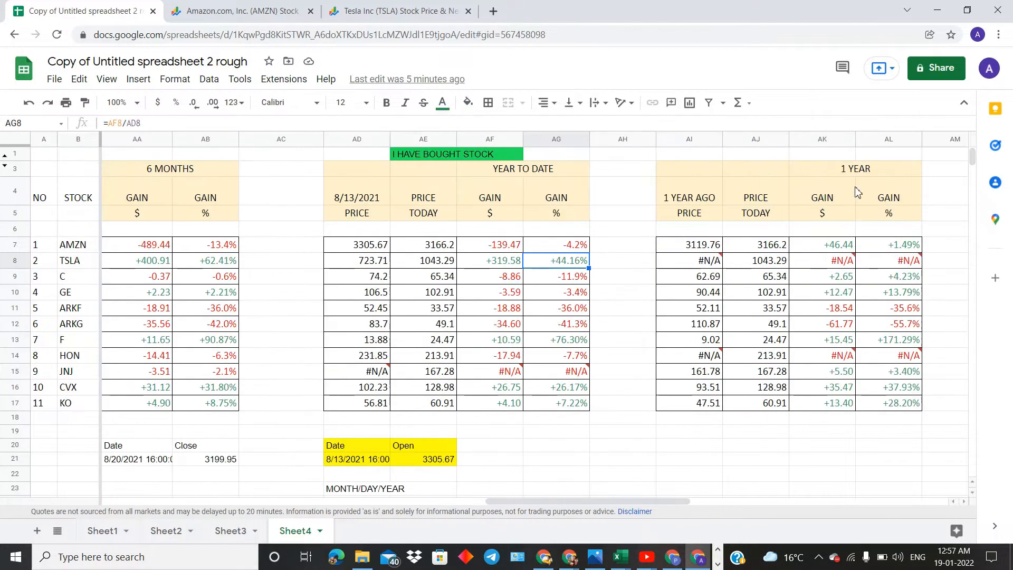
pyautogui.hscroll(1, 856, 196)
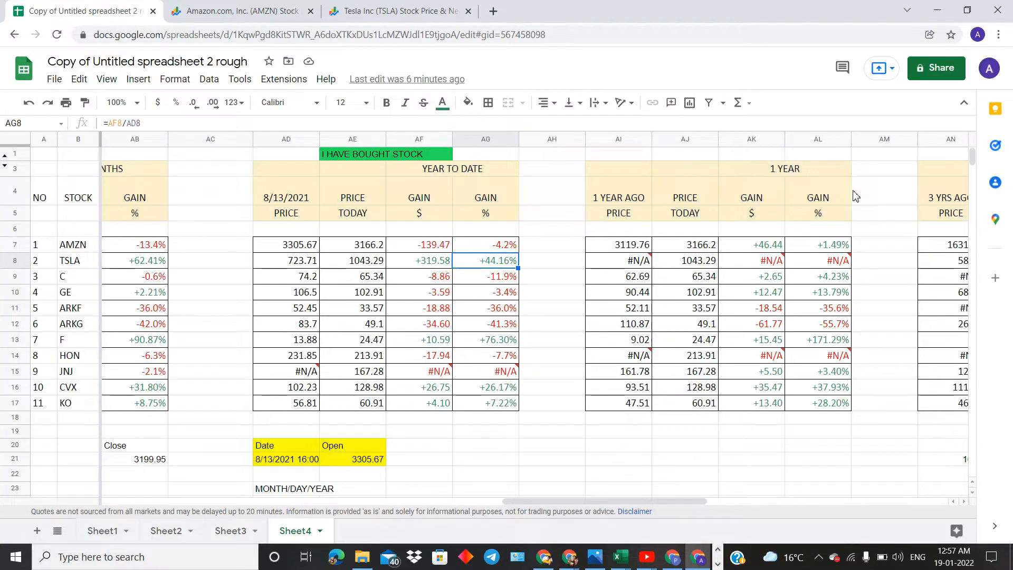
pyautogui.hscroll(13, 856, 197)
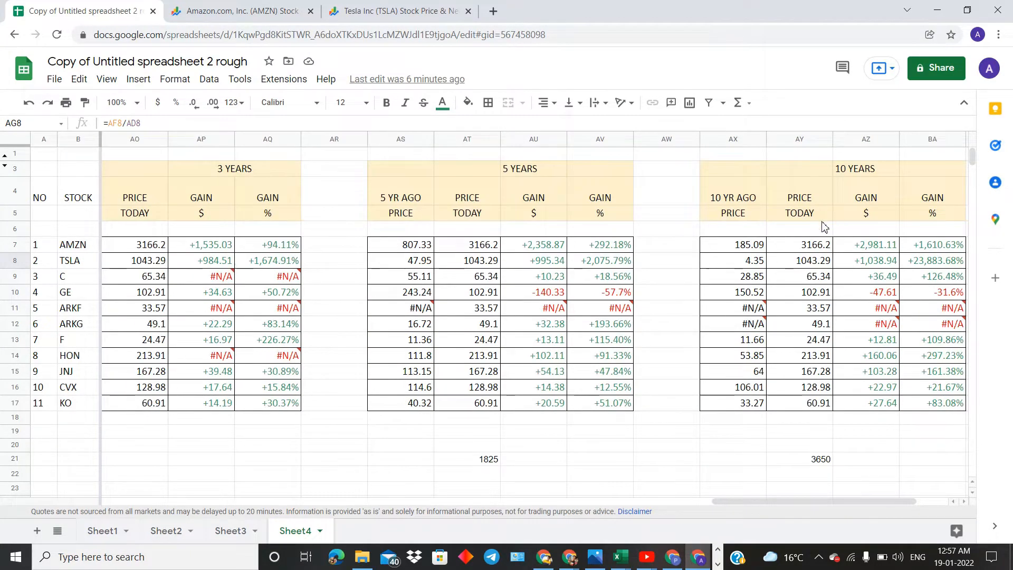
pyautogui.hscroll(1, 825, 227)
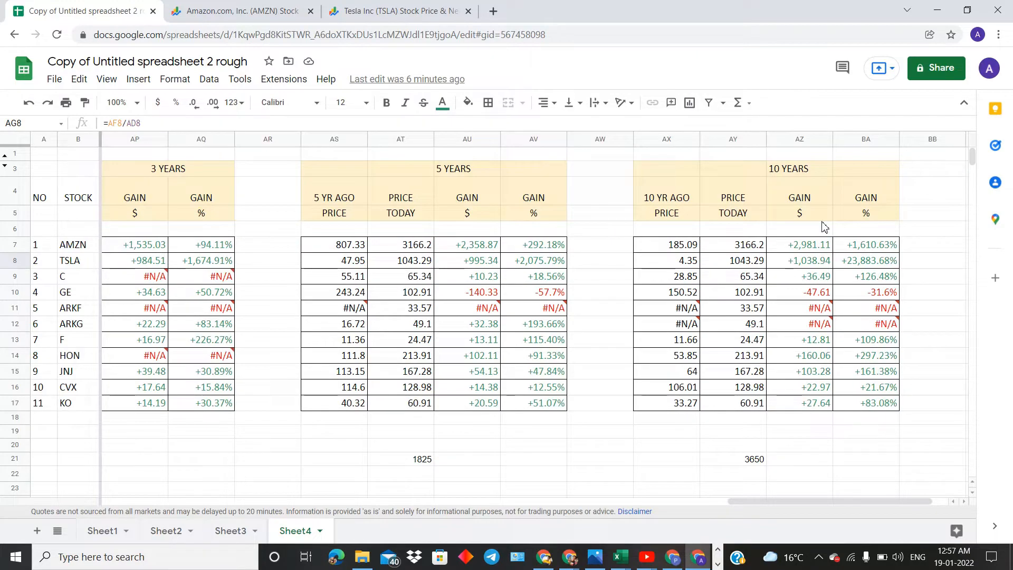
pyautogui.click(836, 264)
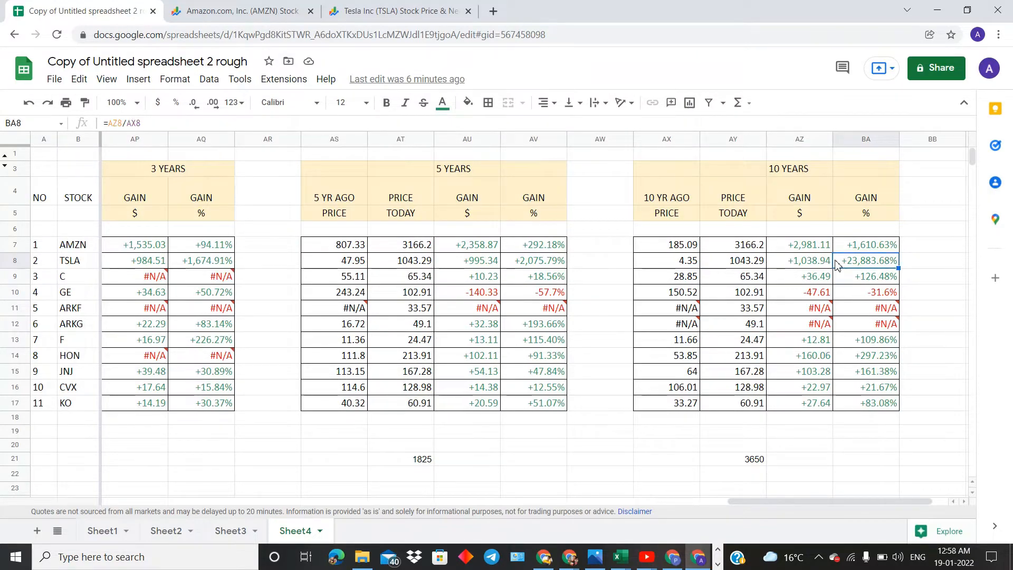
pyautogui.hscroll(1, 836, 264)
pyautogui.hscroll(-15, 715, 285)
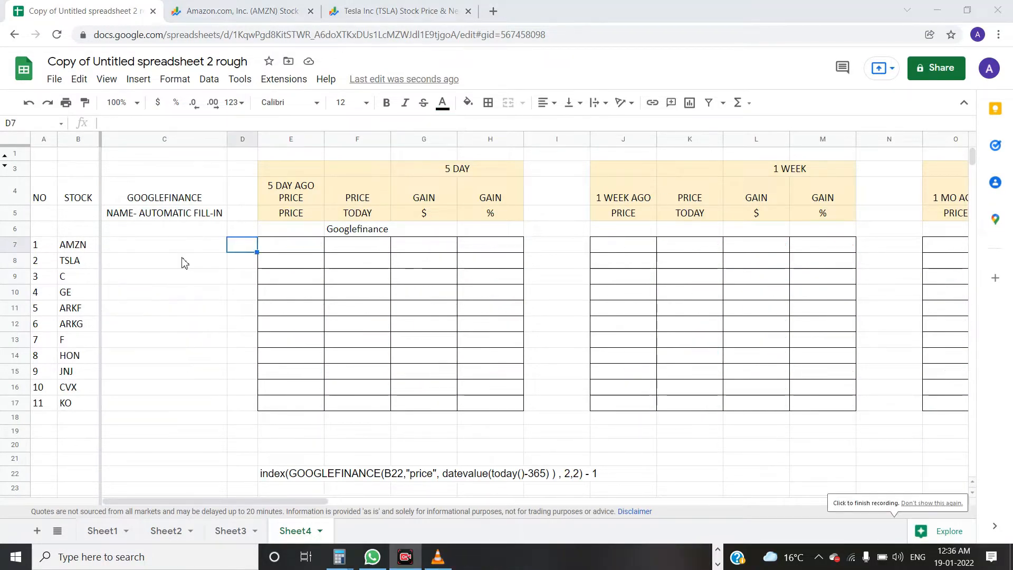
pyautogui.click(80, 250)
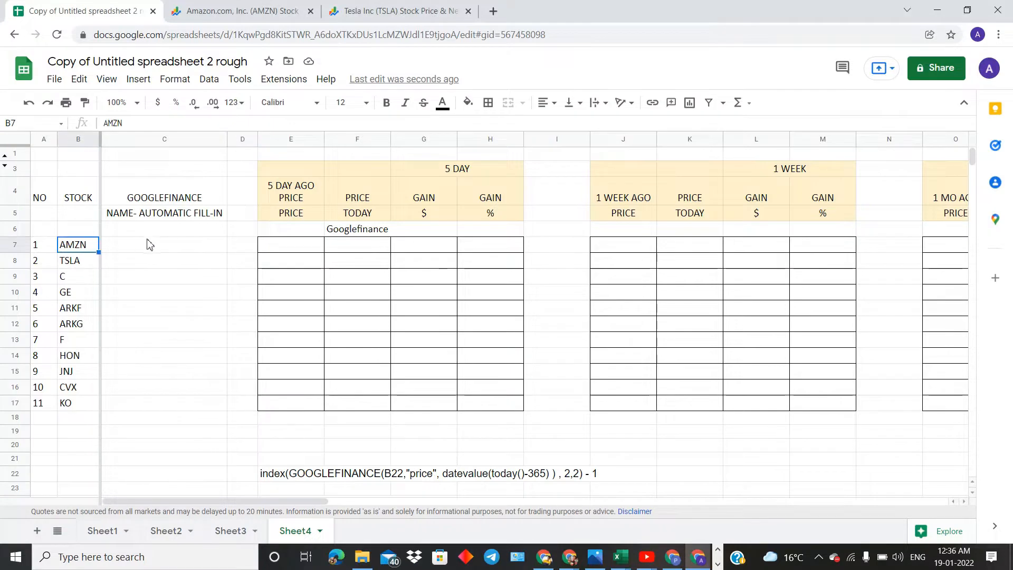
pyautogui.click(146, 248)
pyautogui.write('=')
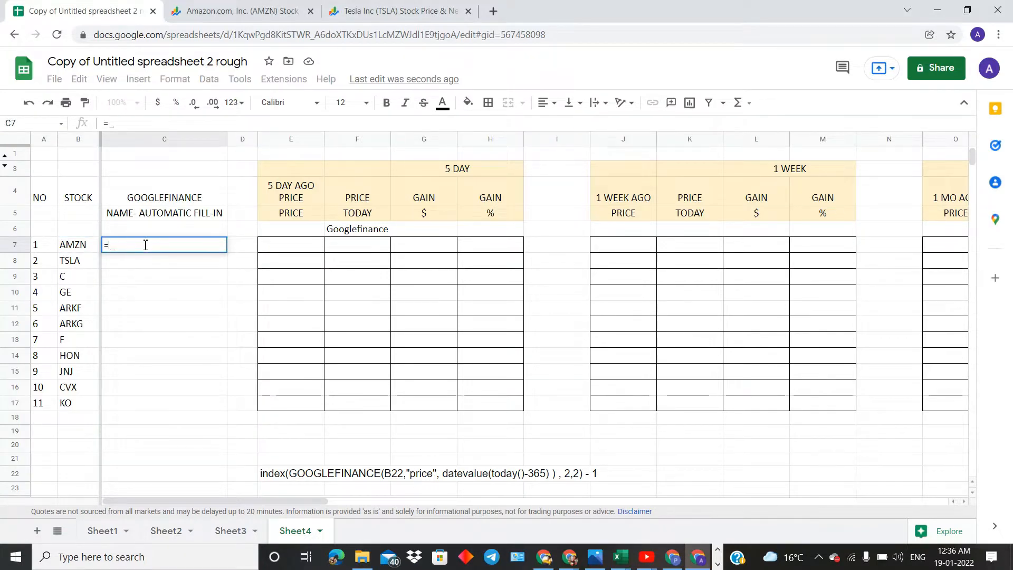
pyautogui.press('Escape')
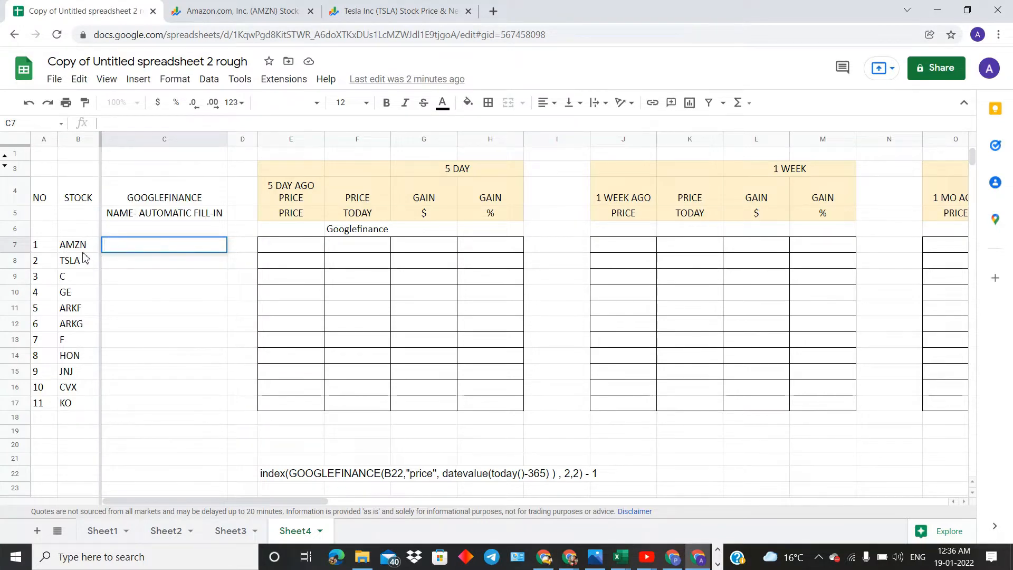
# Step: Enter =GOOGLEFINANCE(B7,"NAME") in C7 and fill it down to C17 for all listed stocks
pyautogui.click(124, 249)
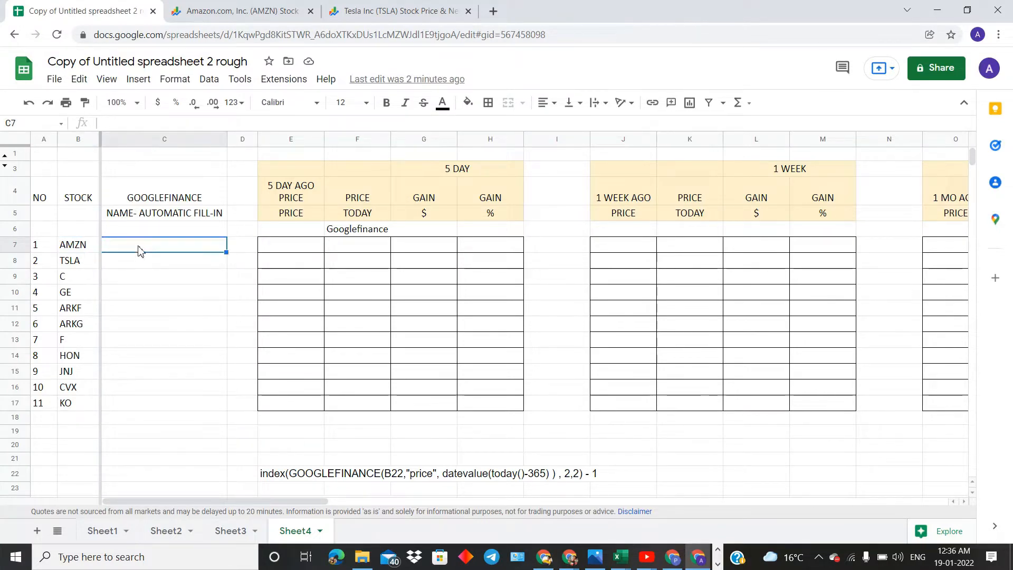
pyautogui.write('=')
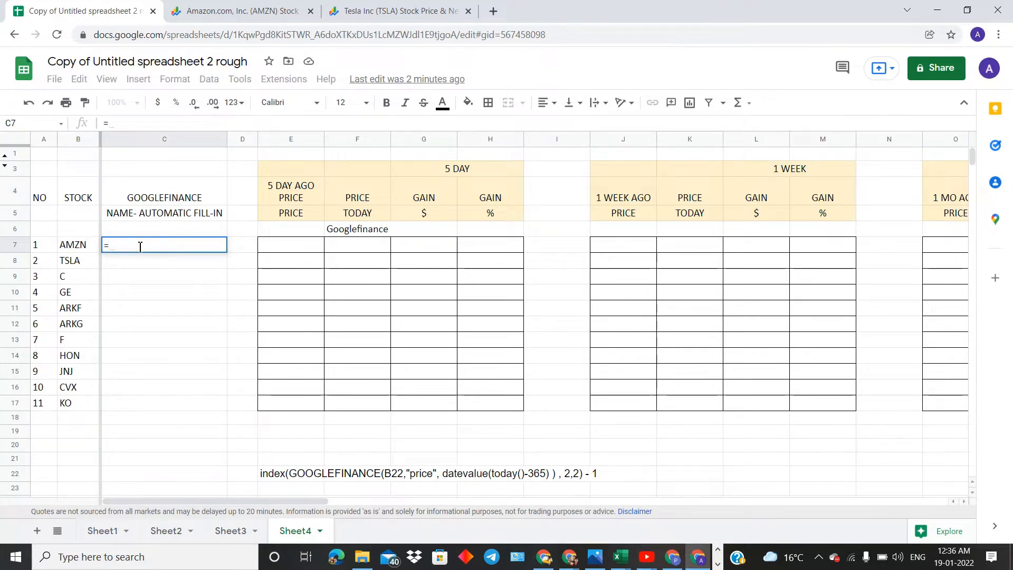
pyautogui.write('GOOGLEFINAN')
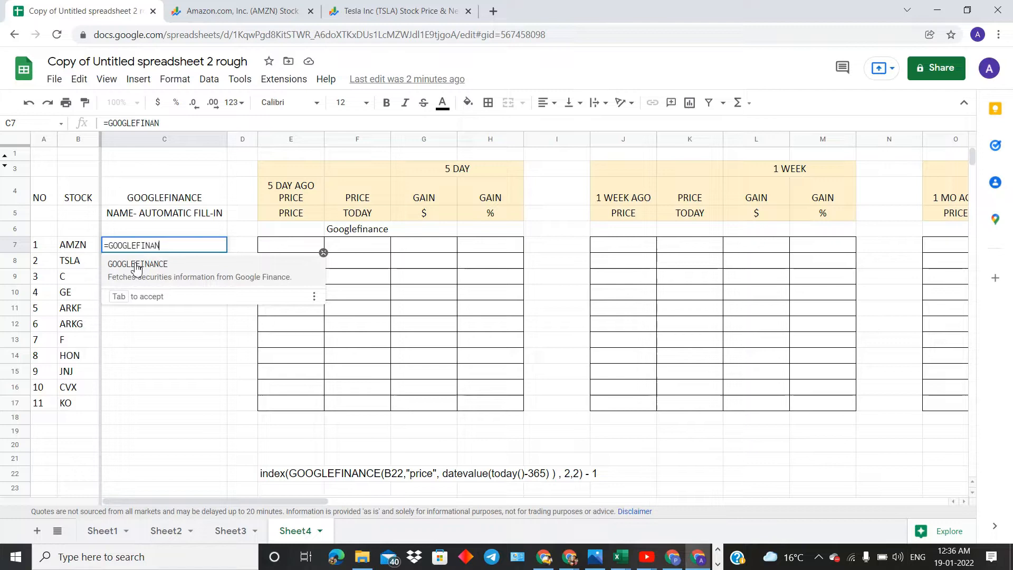
pyautogui.press('Tab')
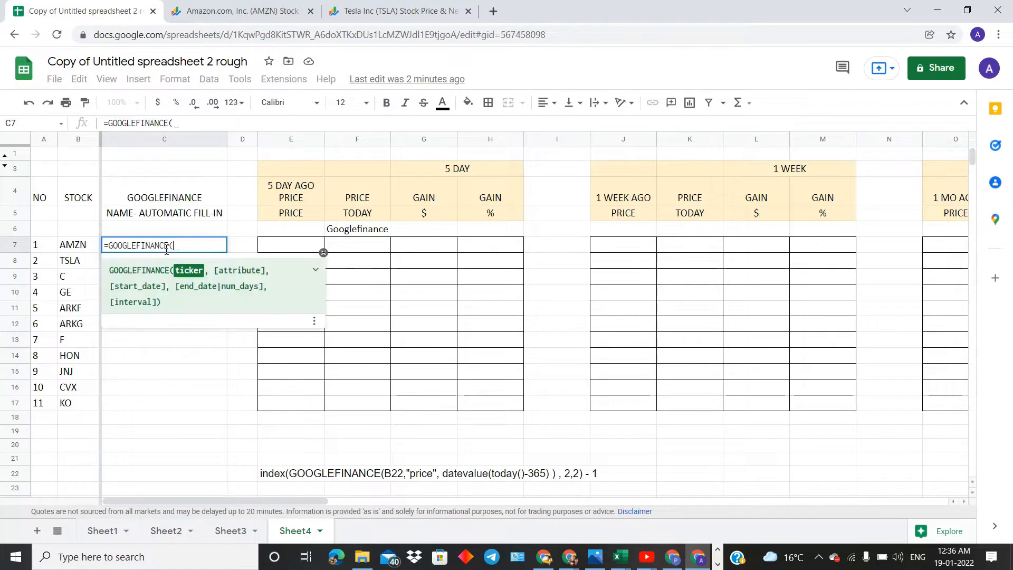
pyautogui.click(90, 249)
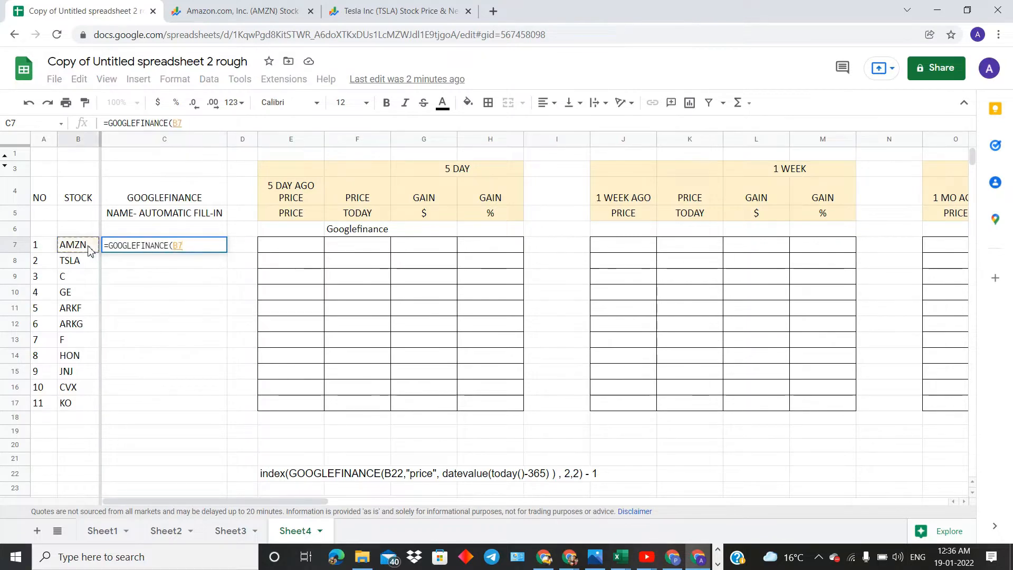
pyautogui.write(', ')
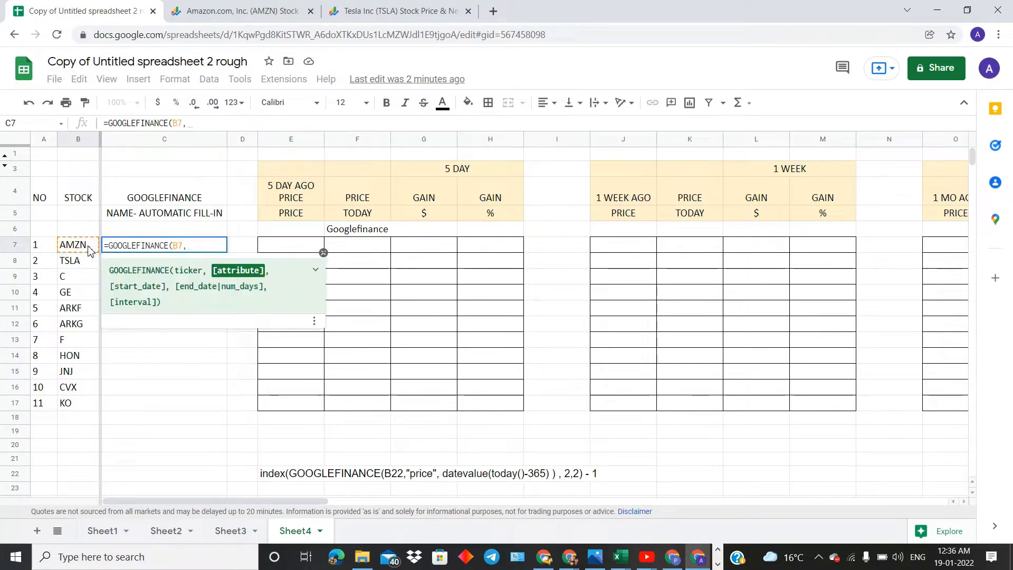
pyautogui.write('"NAME')
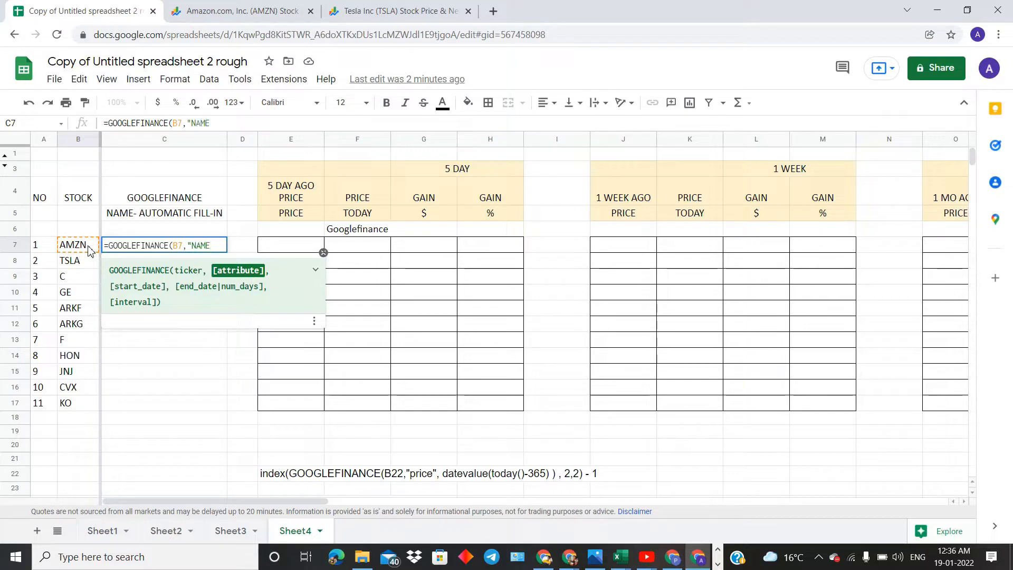
pyautogui.write('")')
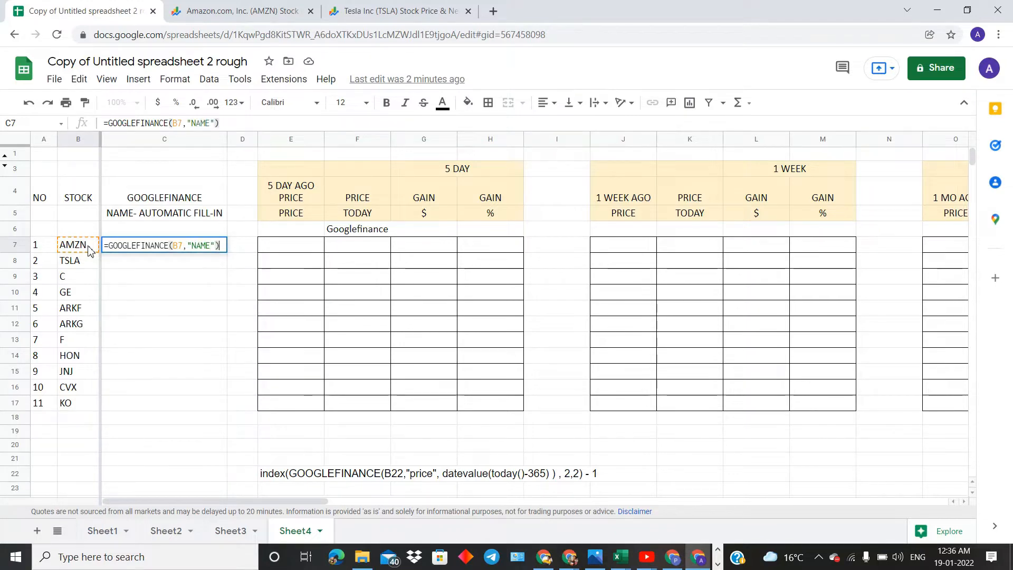
pyautogui.press('Return')
pyautogui.click(173, 248)
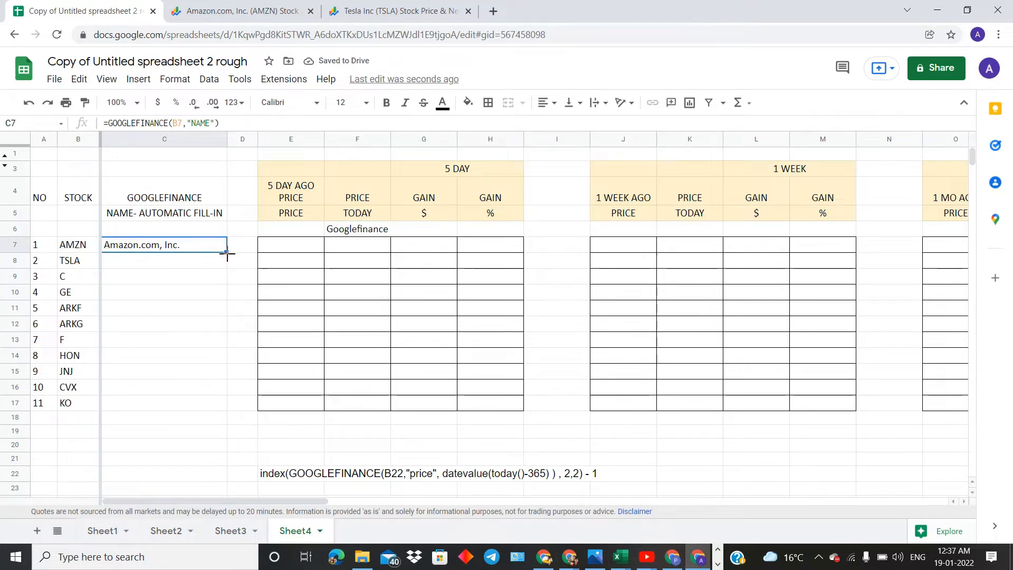
pyautogui.moveTo(226, 252); pyautogui.dragTo(221, 412)
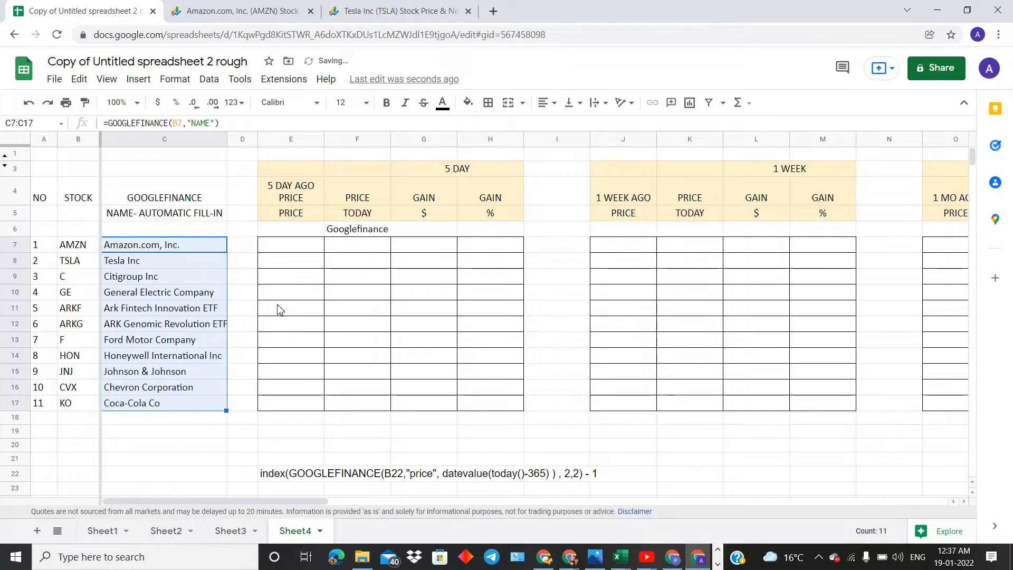
# Step: Copy the sample index(GOOGLEFINANCE(...)) text from E22 and paste it after an equals sign in E7 as a formula
pyautogui.click(298, 245)
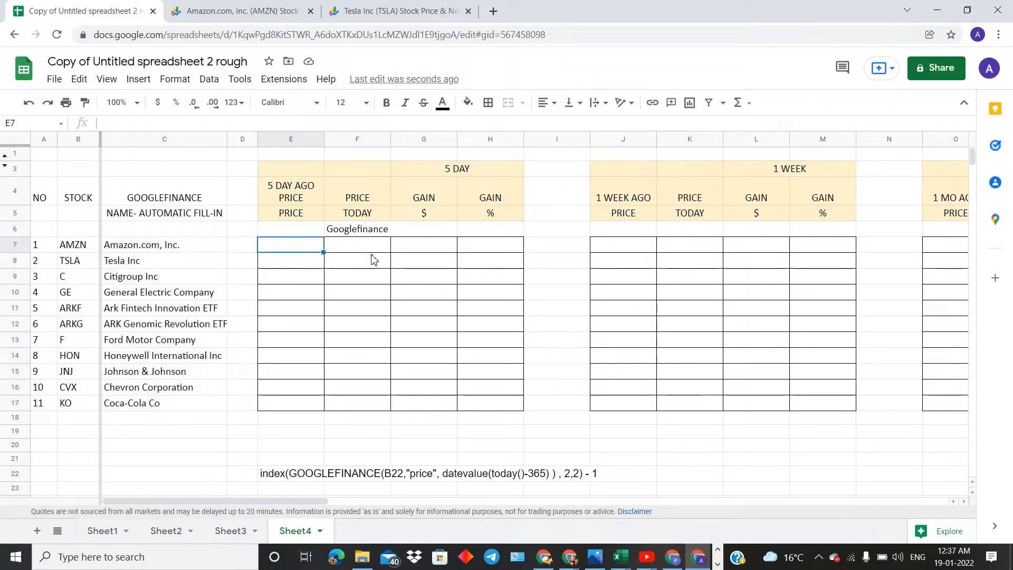
pyautogui.moveTo(278, 481); pyautogui.dragTo(607, 482)
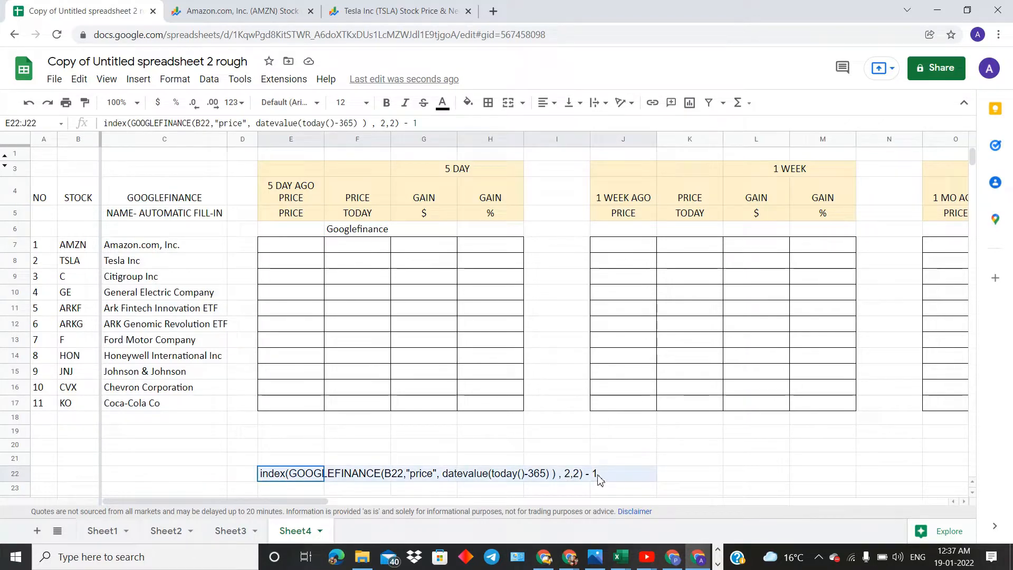
pyautogui.rightClick(600, 478)
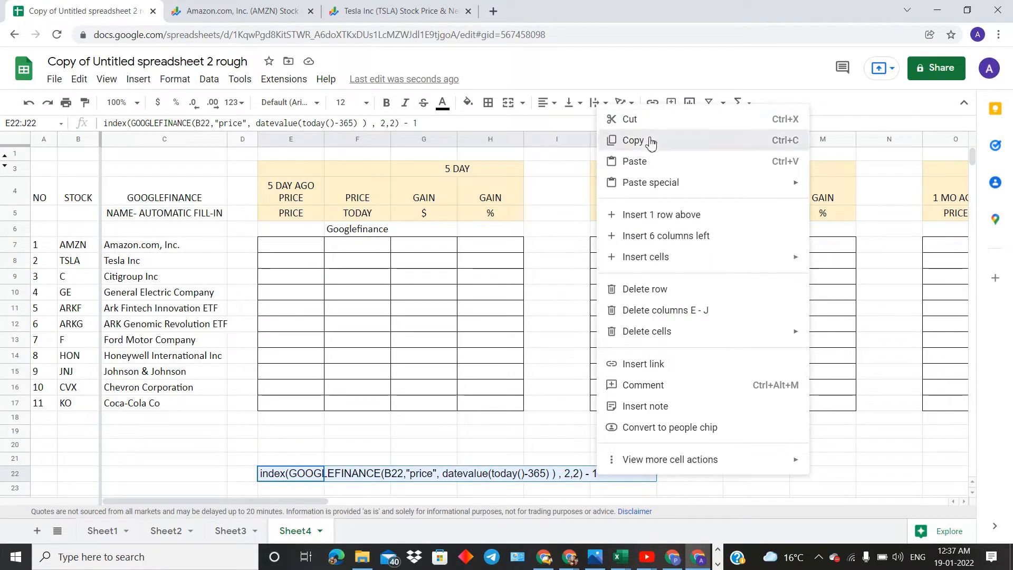
pyautogui.click(651, 141)
pyautogui.click(286, 246)
pyautogui.write('=')
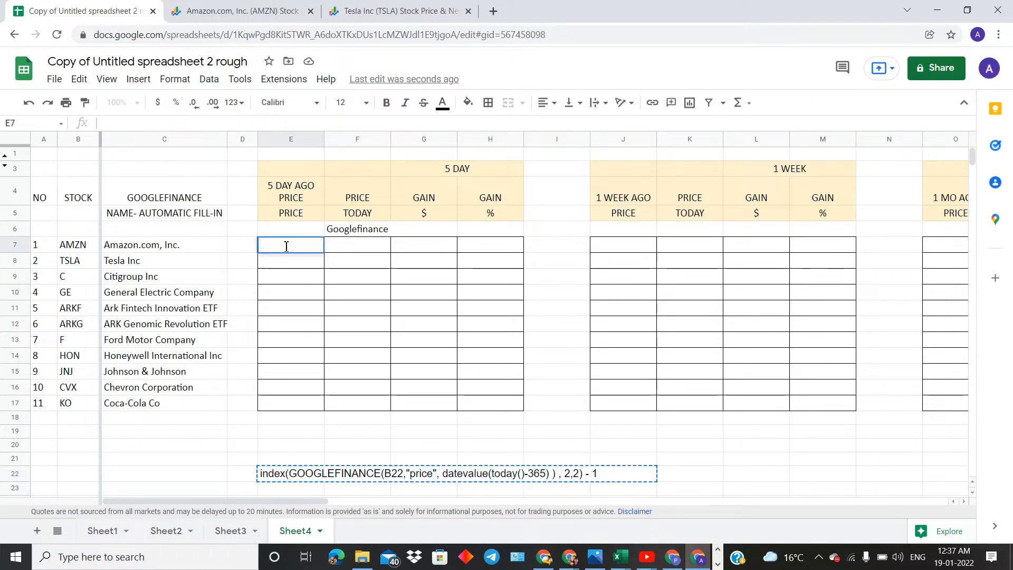
pyautogui.rightClick(318, 245)
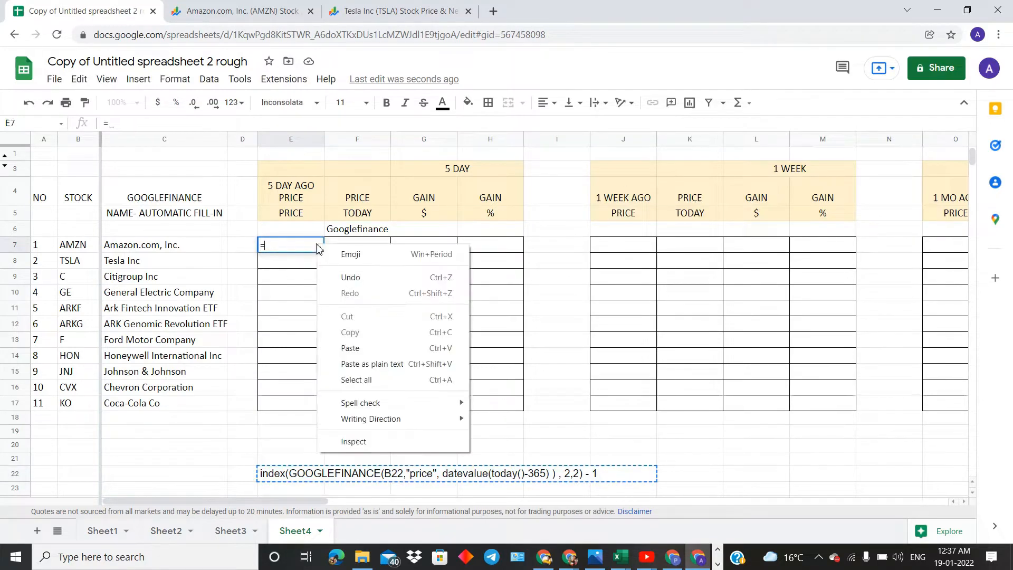
pyautogui.click(343, 344)
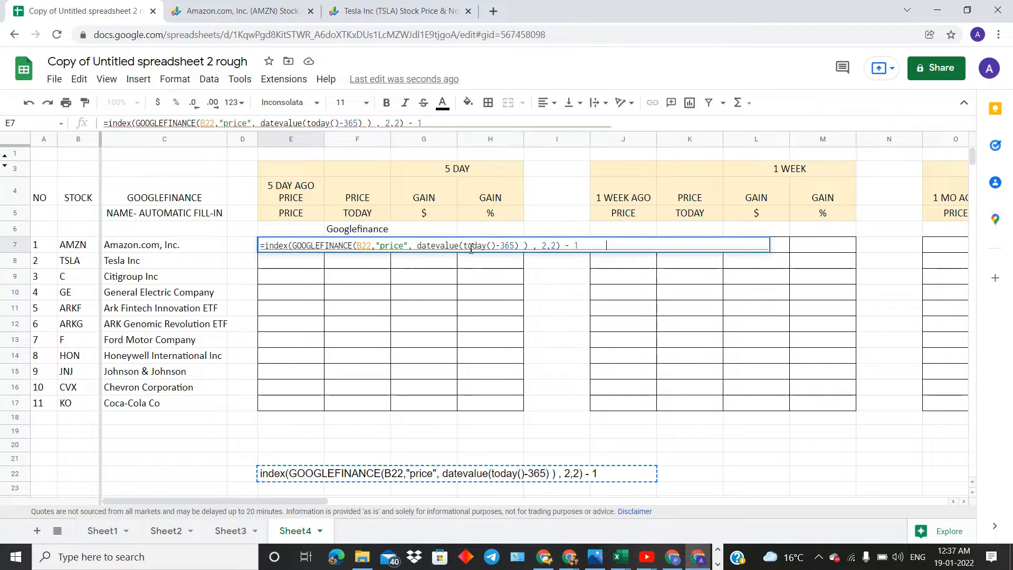
# Step: Change the date offset in the E7 formula to 5 days, so it reads datevalue(today()-5)
pyautogui.click(358, 123)
pyautogui.press('BackSpace')
pyautogui.press('BackSpace')
pyautogui.press('BackSpace')
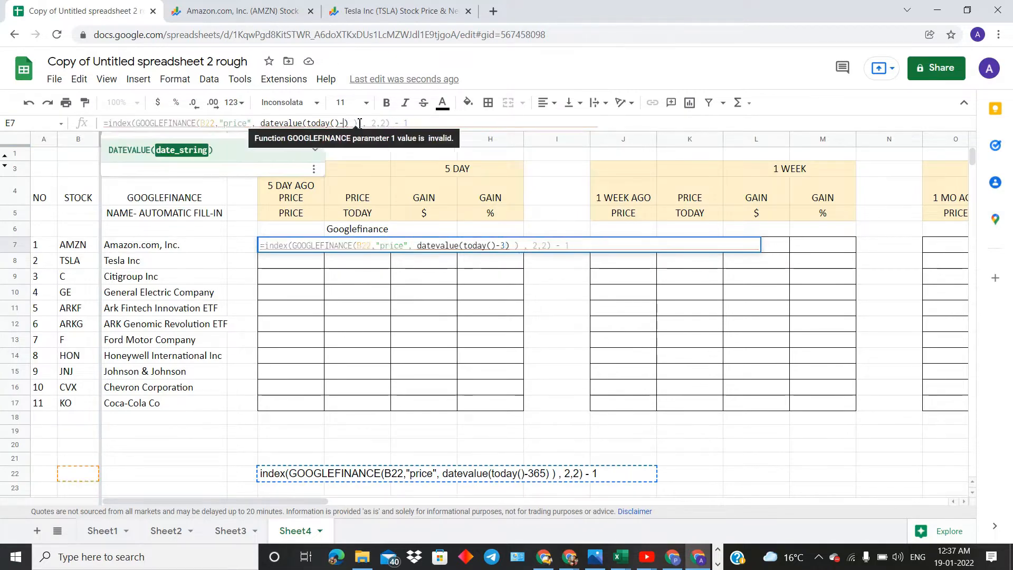
pyautogui.write('5')
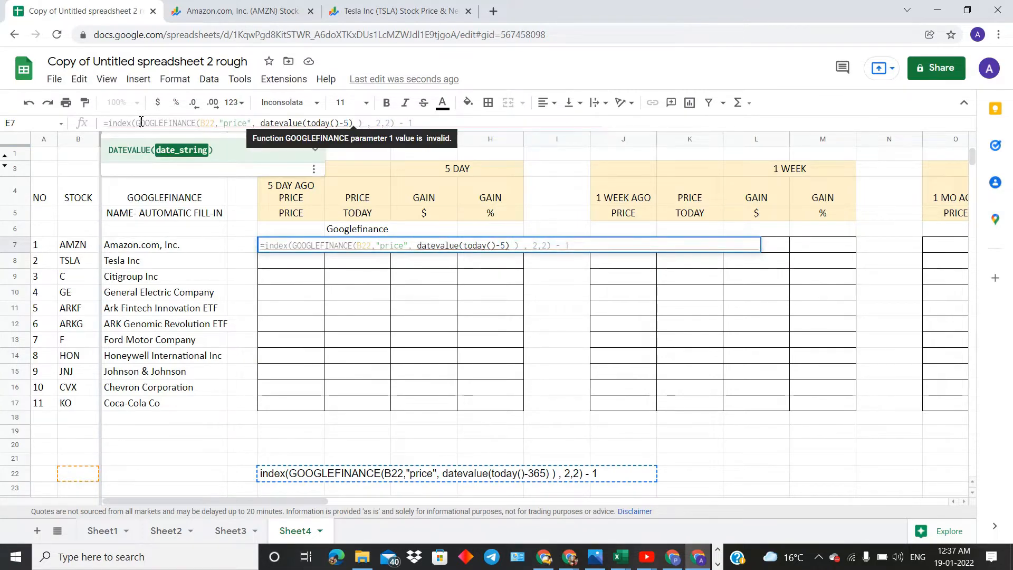
# Step: Review the attribute, date and row/column index arguments of the E7 formula, and commit it
pyautogui.click(220, 123)
pyautogui.click(229, 125)
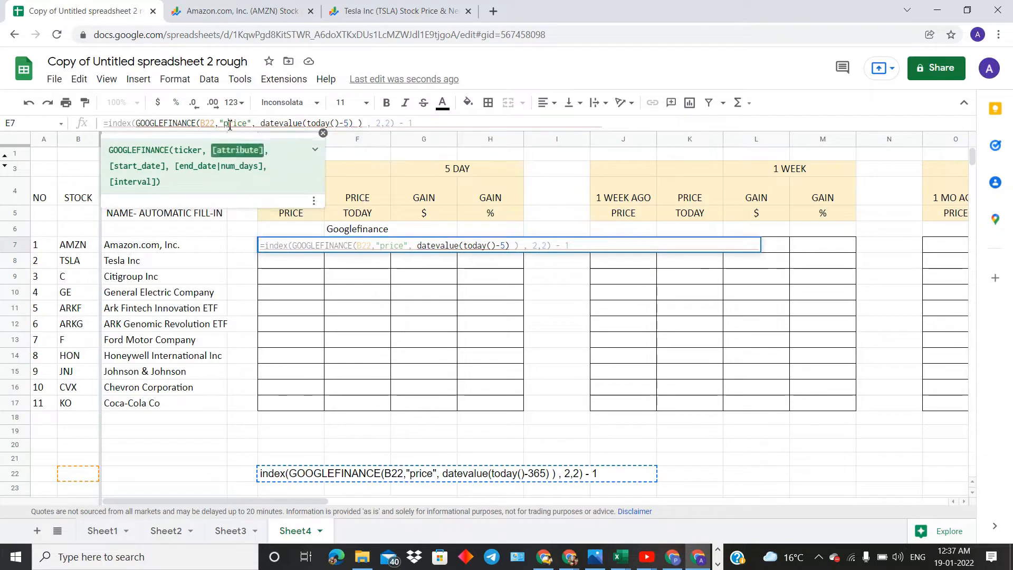
pyautogui.click(269, 124)
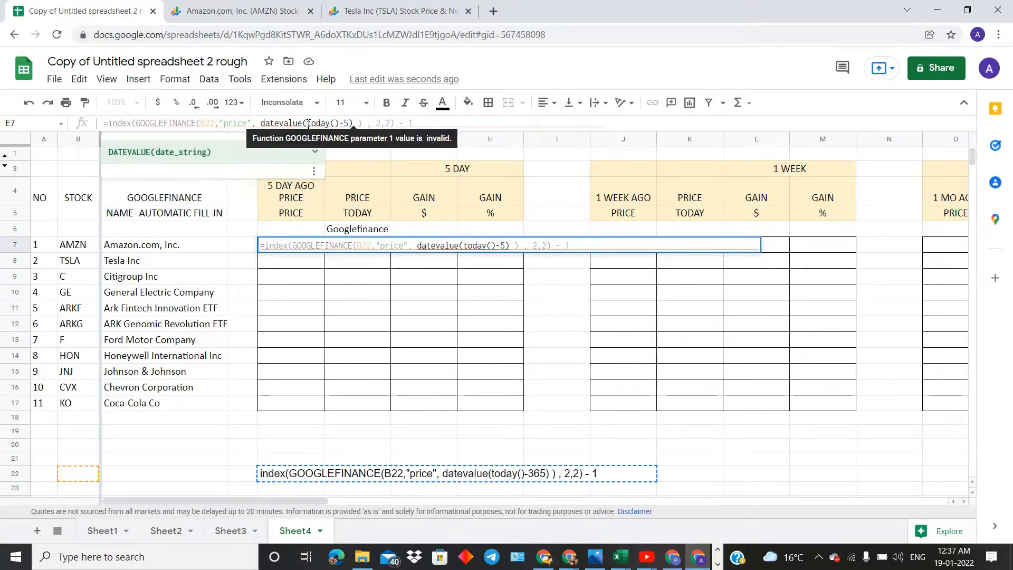
pyautogui.click(309, 124)
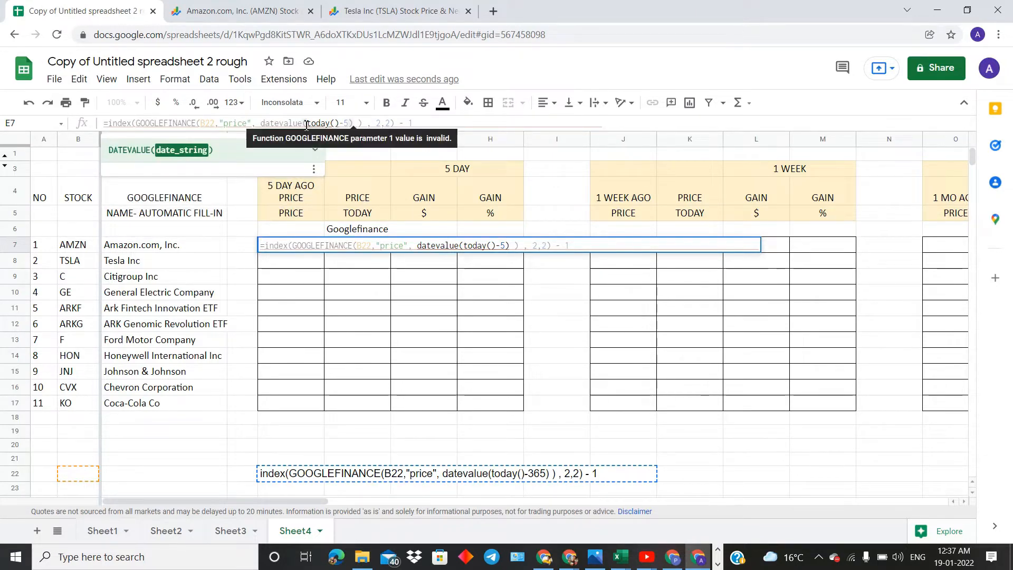
pyautogui.click(353, 125)
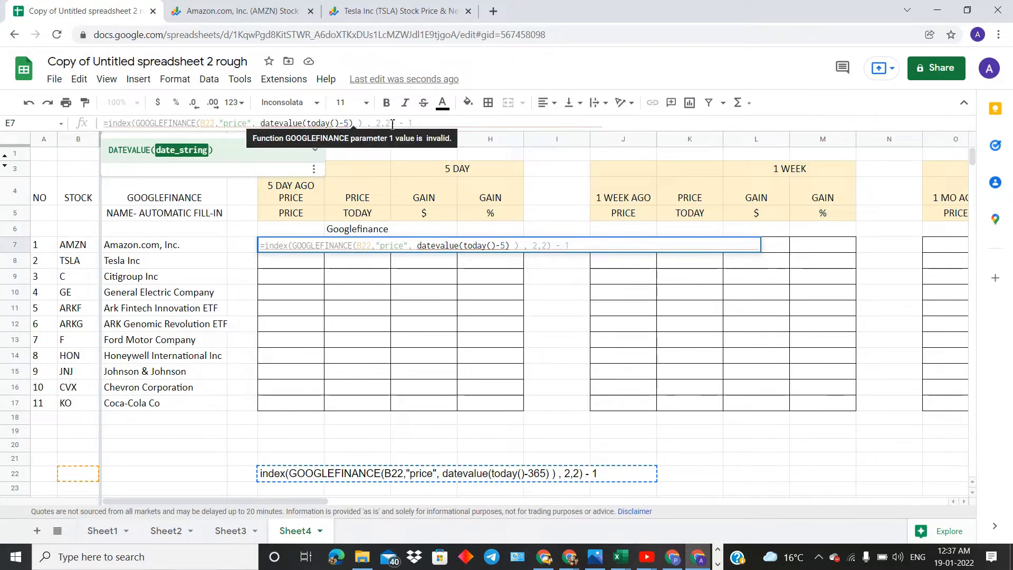
pyautogui.click(426, 123)
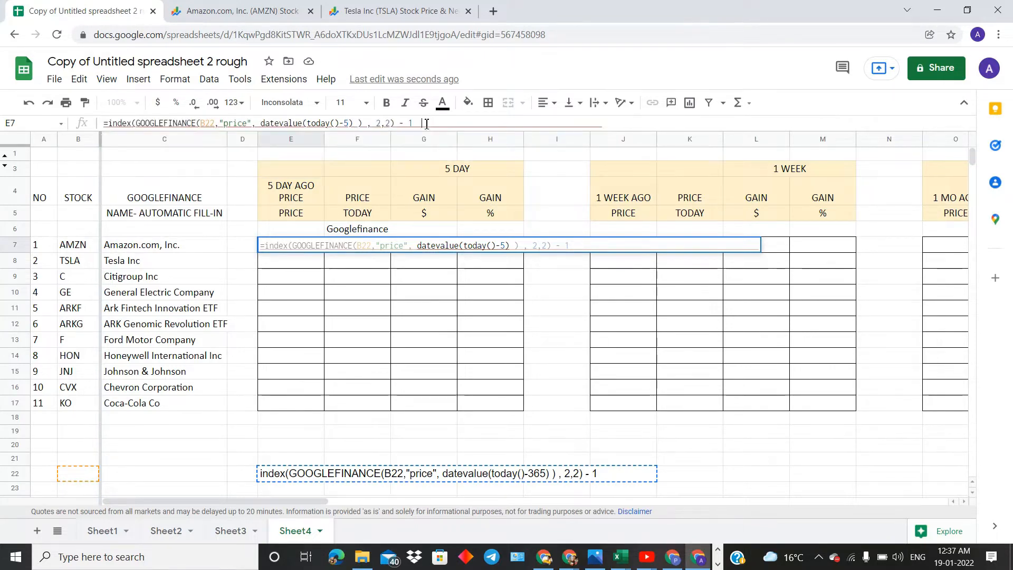
pyautogui.click(393, 125)
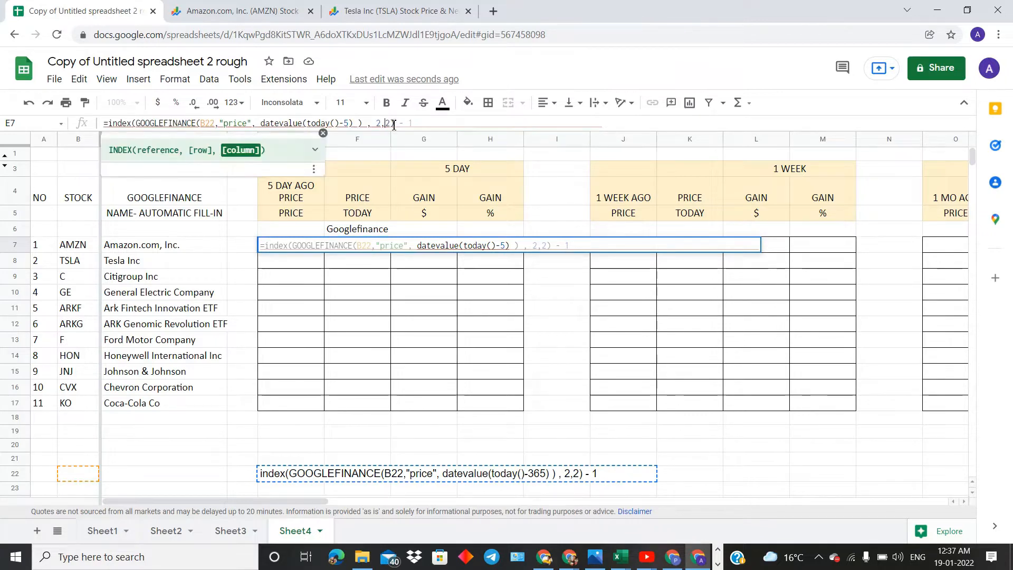
pyautogui.click(418, 124)
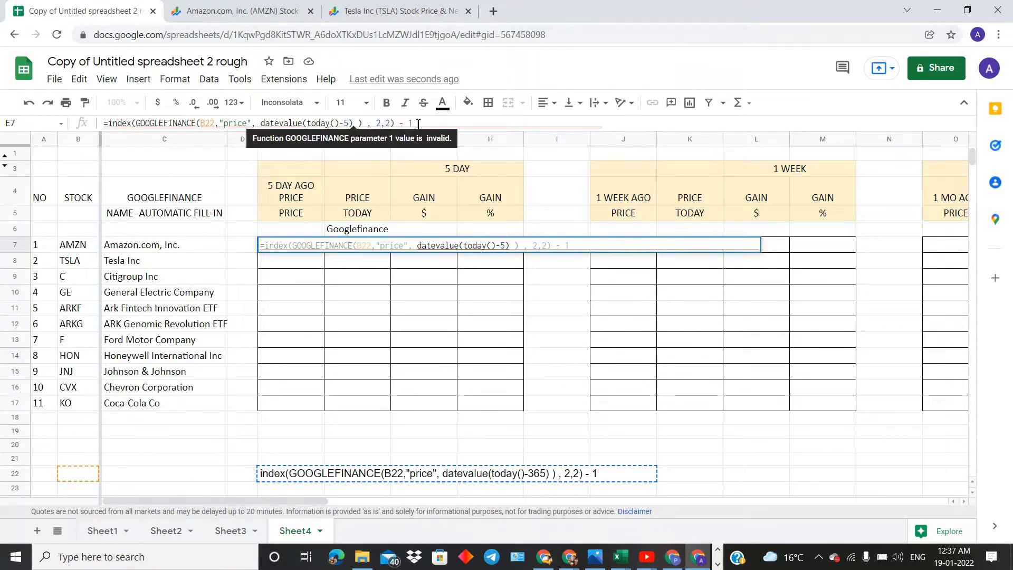
pyautogui.press('Return')
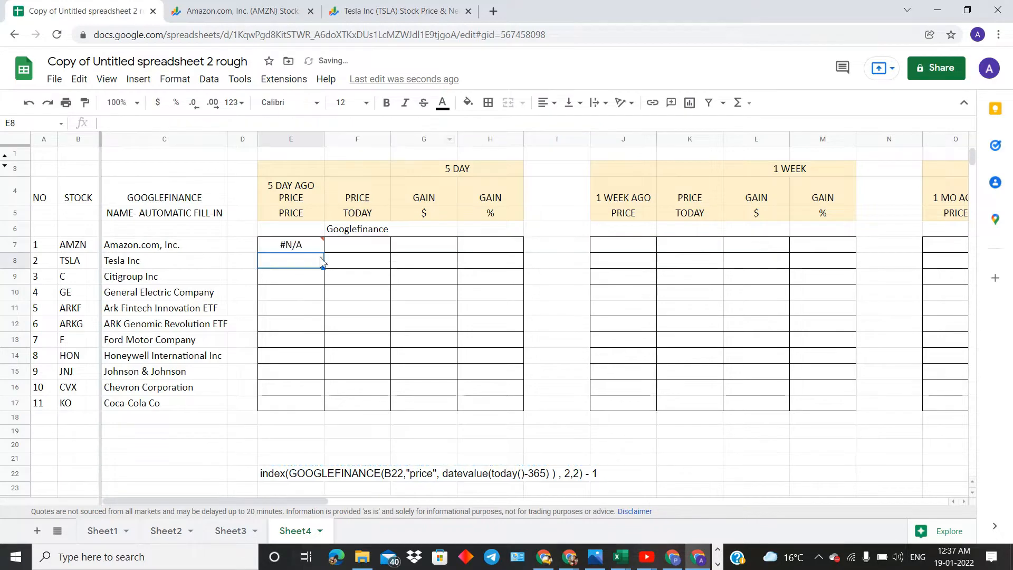
# Step: Change the ticker reference in the E7 formula to B7 and fill the formula down to E17
pyautogui.click(297, 249)
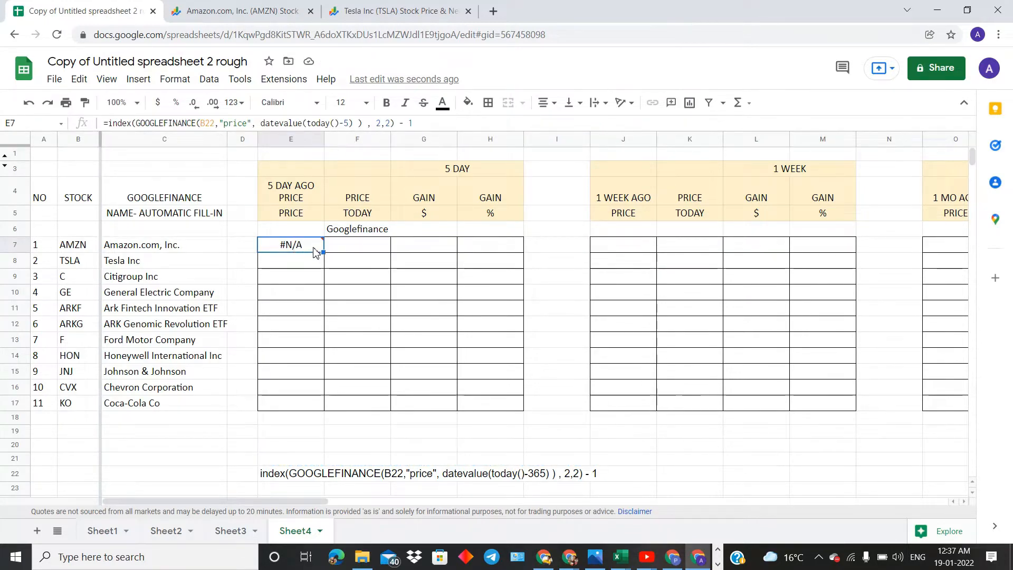
pyautogui.click(217, 124)
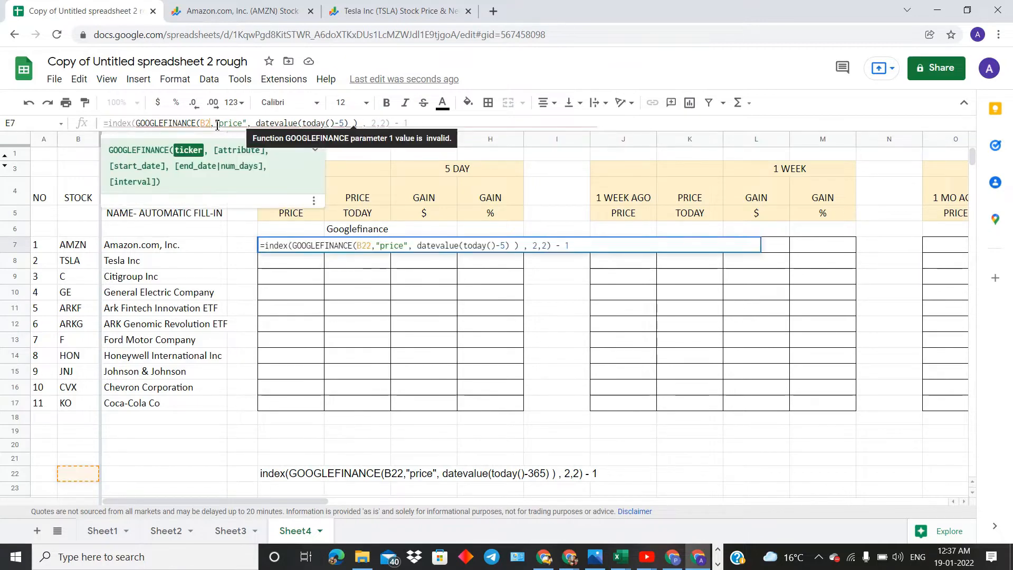
pyautogui.click(70, 248)
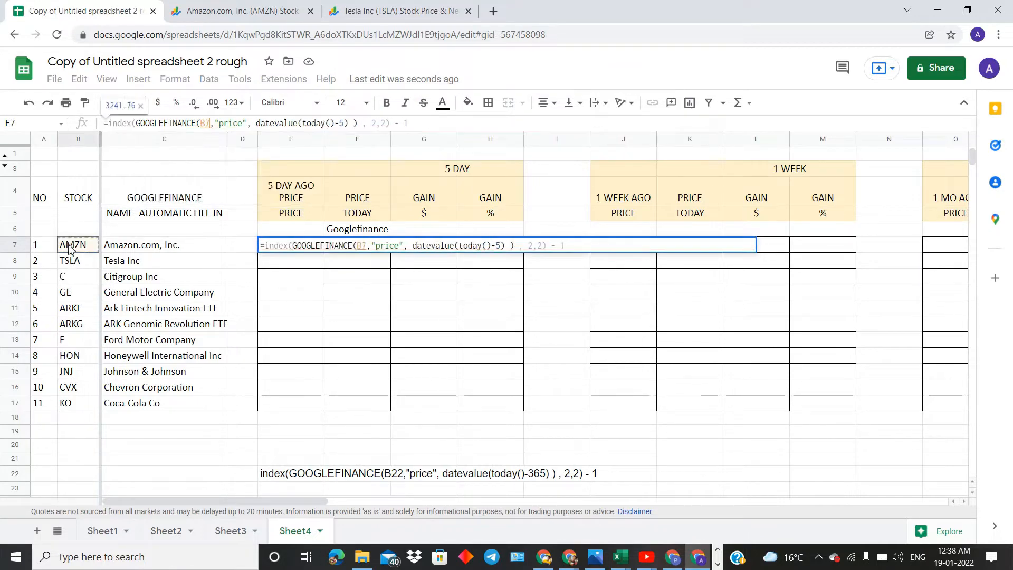
pyautogui.press('Return')
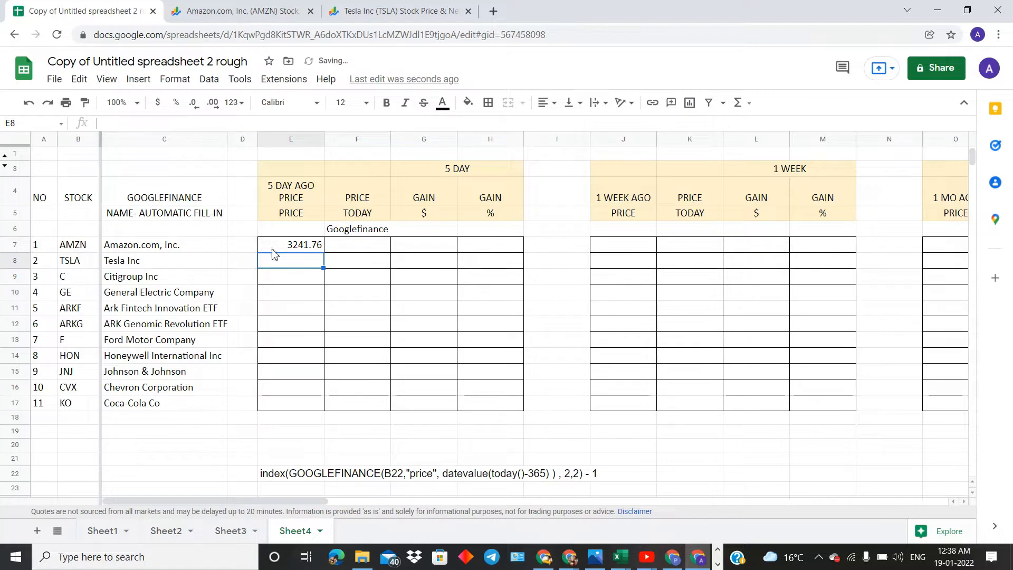
pyautogui.click(289, 248)
pyautogui.moveTo(323, 253); pyautogui.dragTo(323, 407)
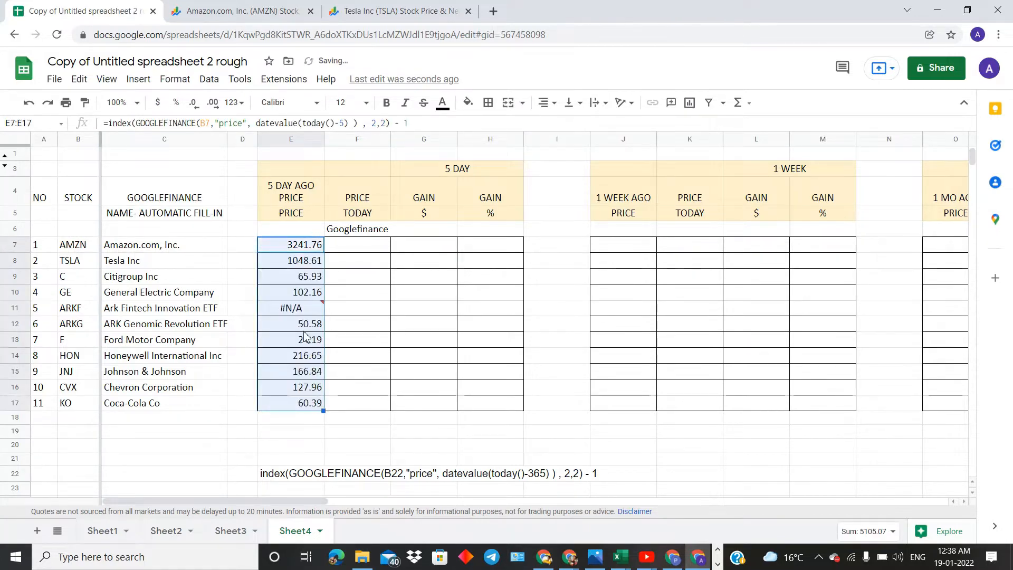
pyautogui.click(304, 311)
pyautogui.click(414, 245)
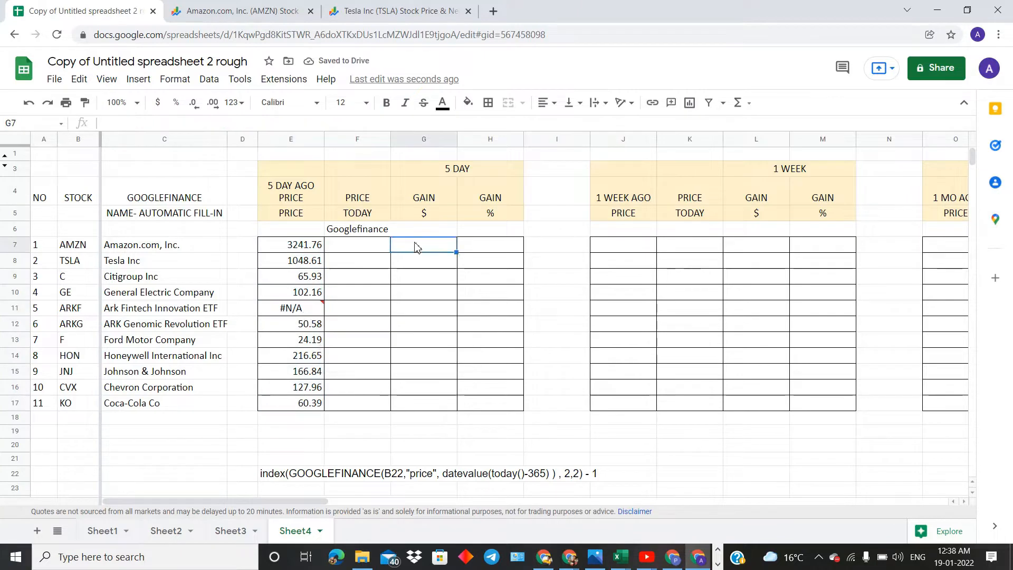
pyautogui.click(313, 310)
pyautogui.click(422, 268)
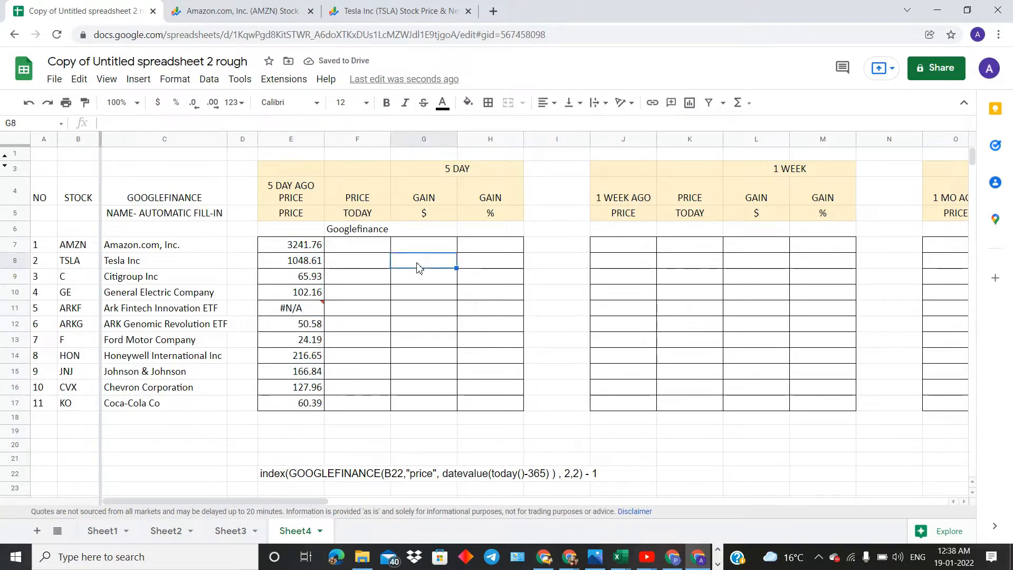
# Step: Enter =GOOGLEFINANCE(B7,"PRICE") in F7 for today's price and fill it down to F17
pyautogui.click(358, 248)
pyautogui.doubleClick(358, 247)
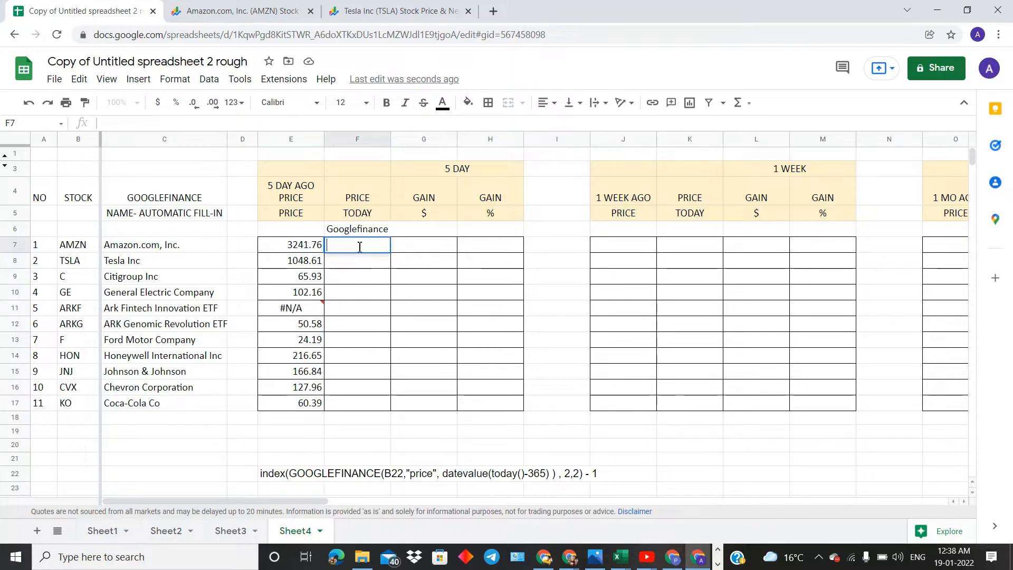
pyautogui.write('=')
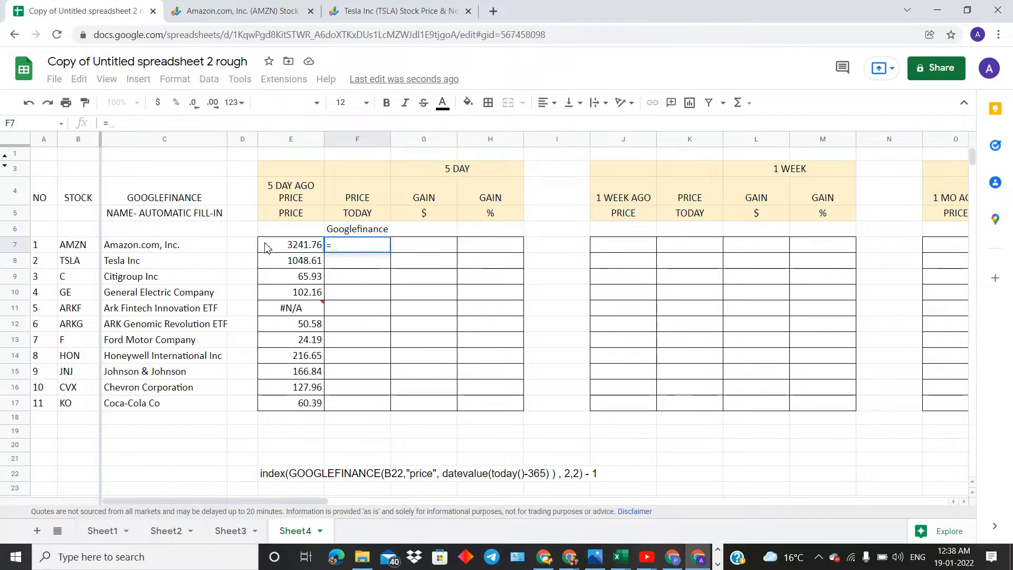
pyautogui.write('GOOG')
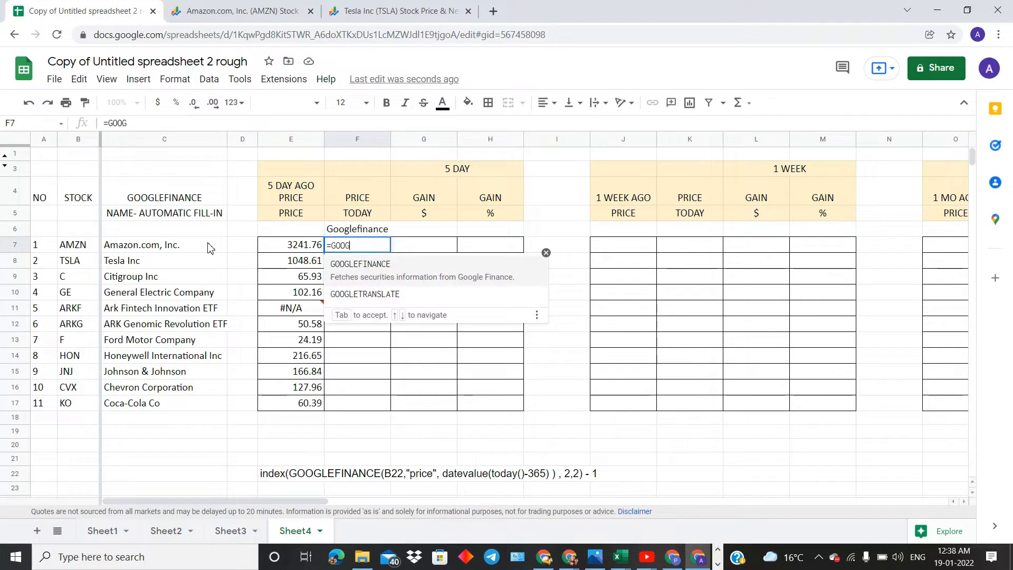
pyautogui.write('L')
pyautogui.click(338, 271)
pyautogui.click(73, 246)
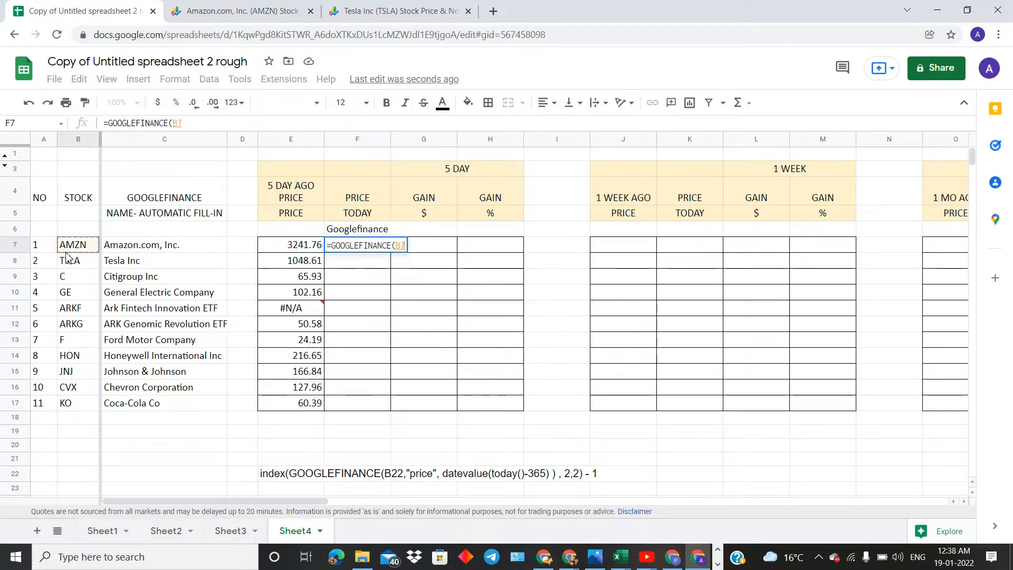
pyautogui.write(',"M')
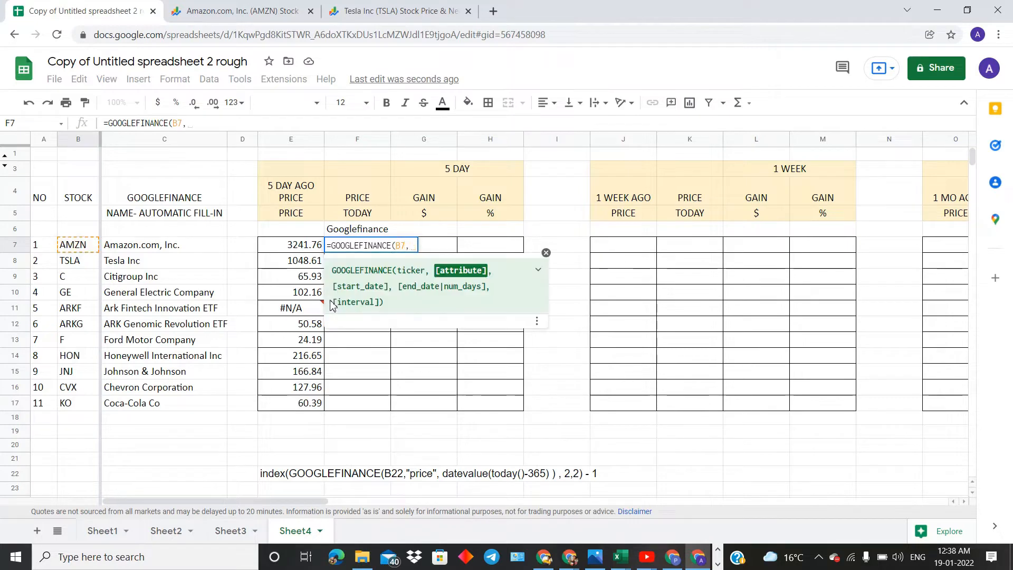
pyautogui.press('BackSpace')
pyautogui.press('BackSpace')
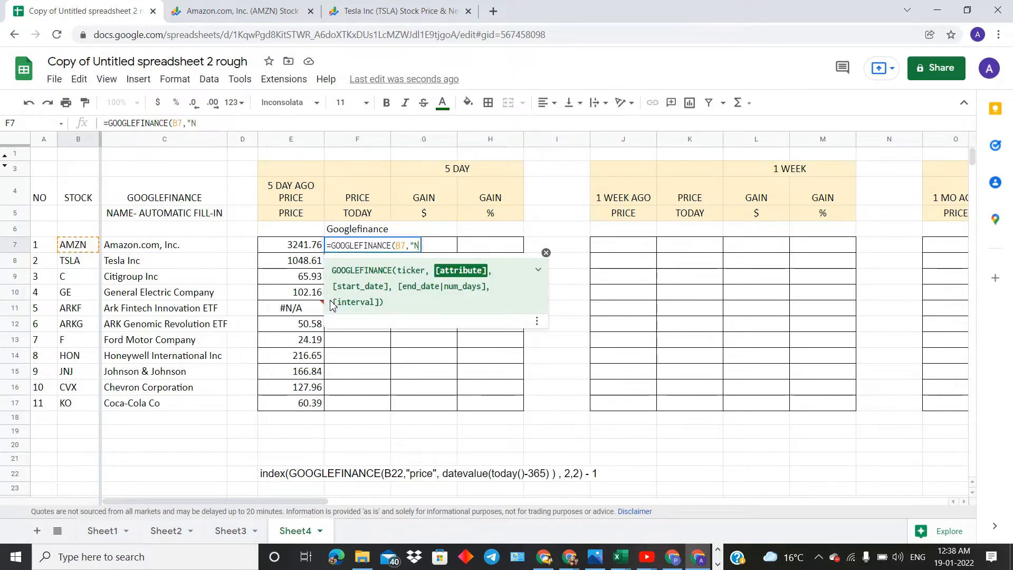
pyautogui.write('"PRICE')
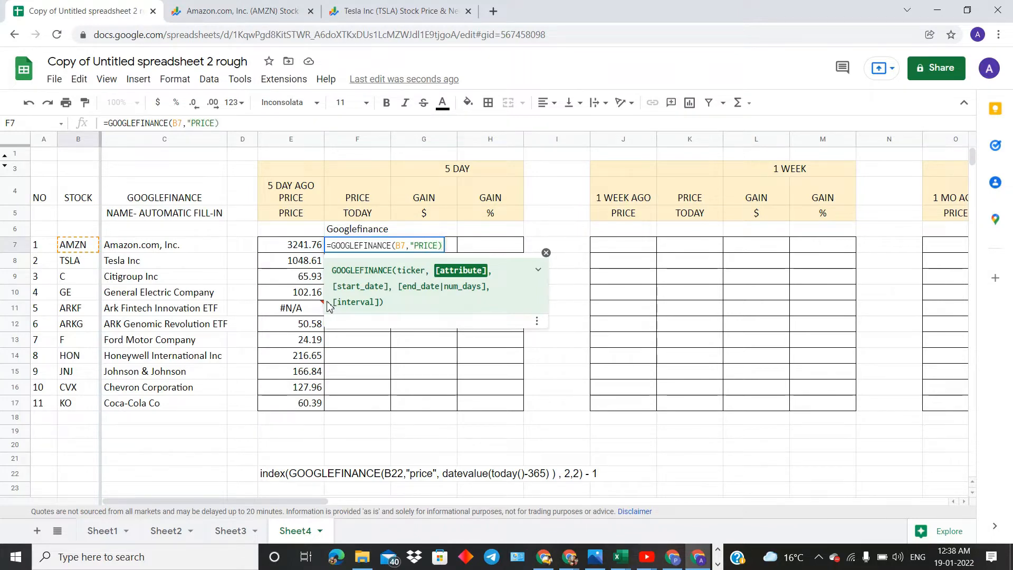
pyautogui.write('"')
pyautogui.press('Return')
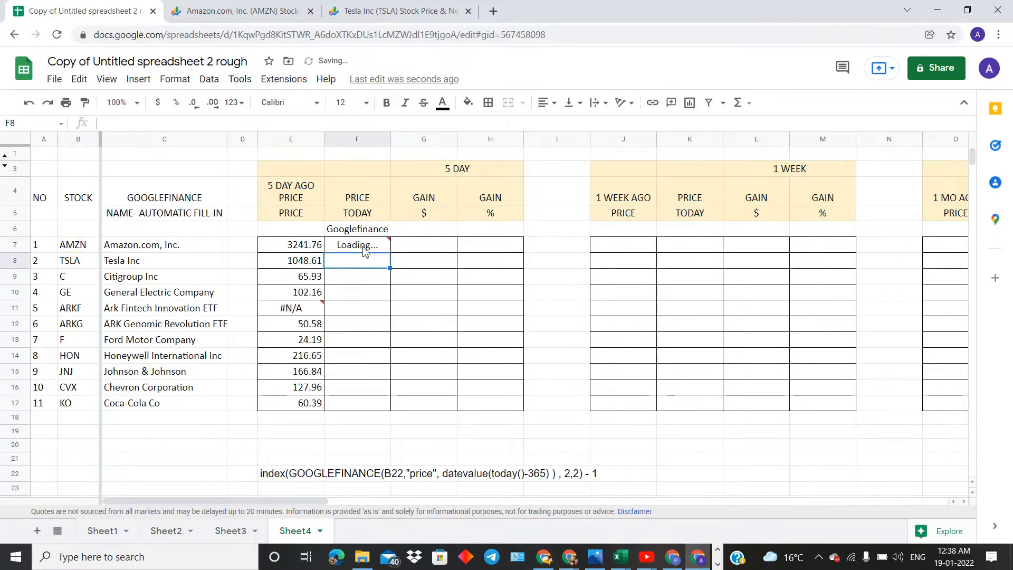
pyautogui.click(364, 249)
pyautogui.moveTo(390, 252); pyautogui.dragTo(391, 411)
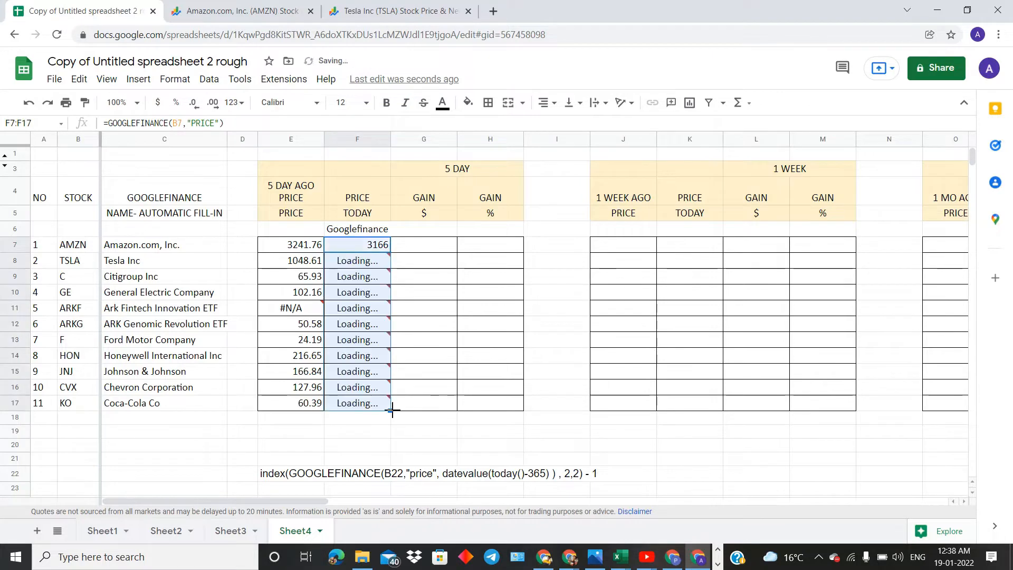
# Step: Enter =F7-E7 in G7 to calculate Amazon's 5-day dollar gain from today's price and the earlier price
pyautogui.click(418, 248)
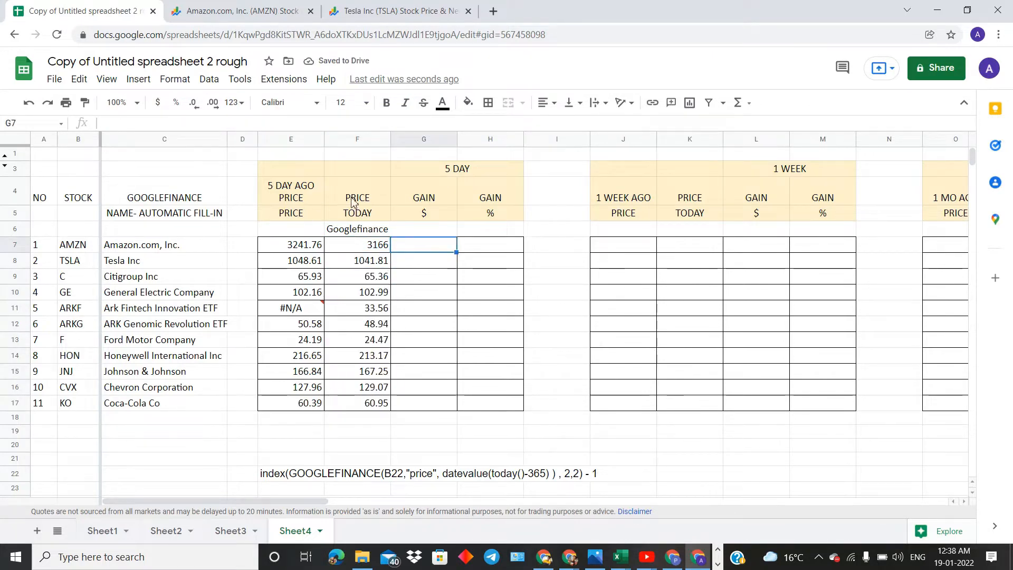
pyautogui.click(362, 248)
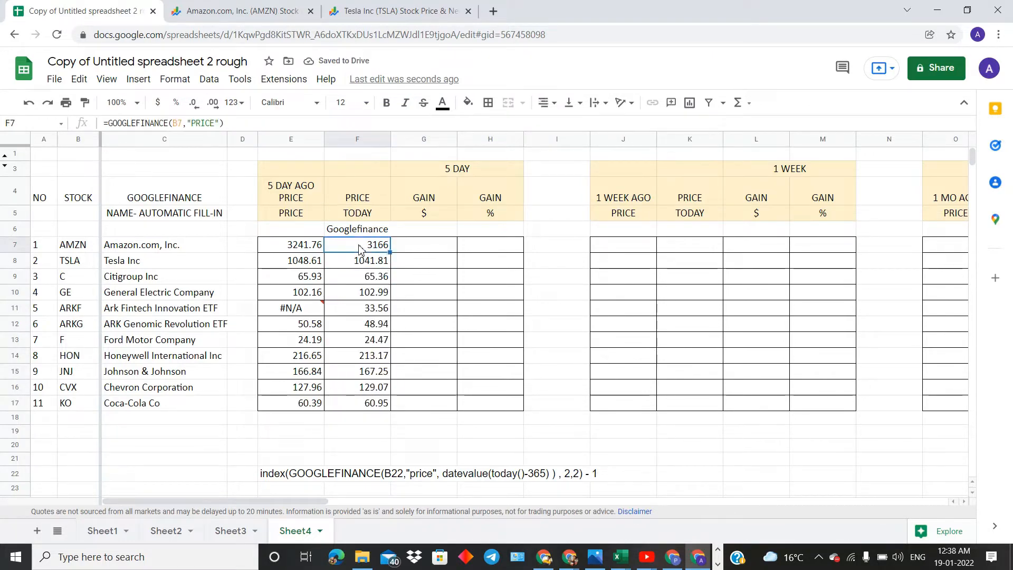
pyautogui.click(284, 250)
pyautogui.click(404, 248)
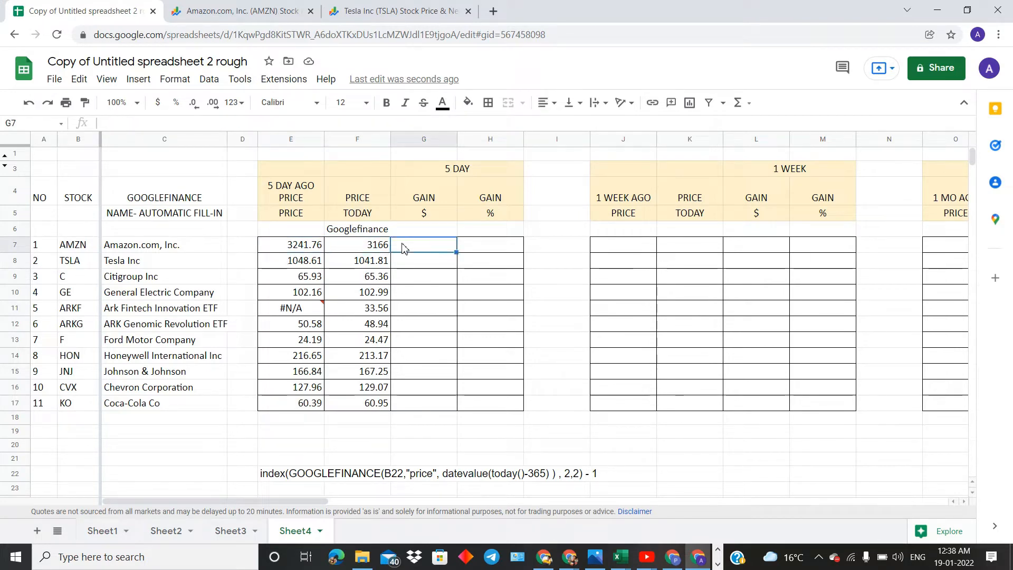
pyautogui.write('=')
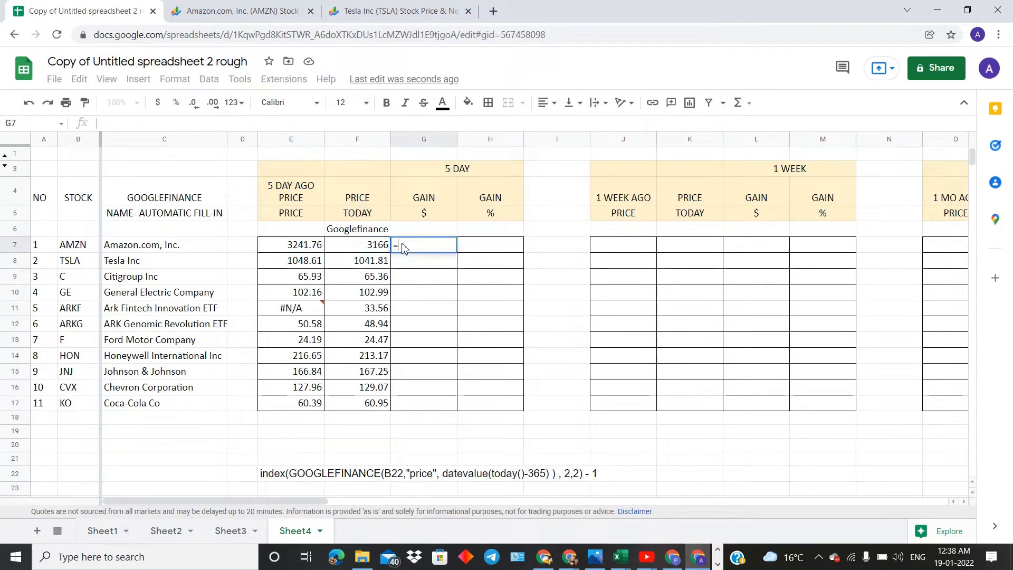
pyautogui.click(352, 249)
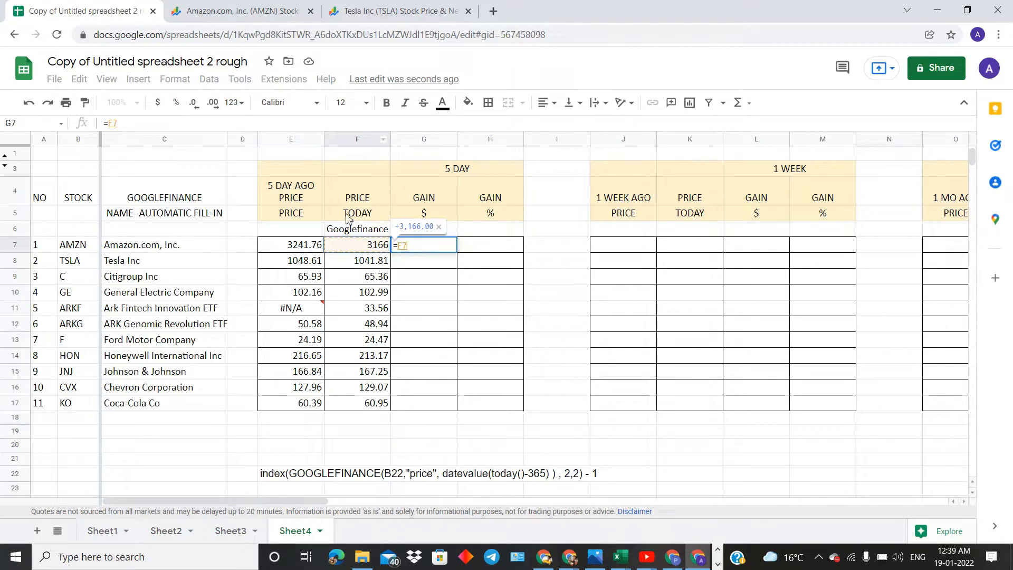
pyautogui.write('-')
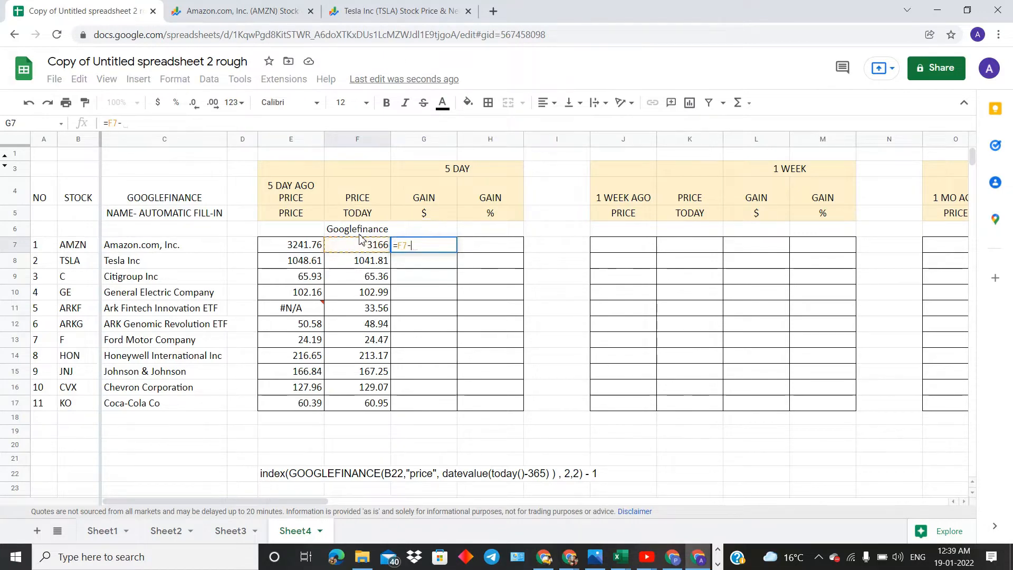
pyautogui.click(315, 249)
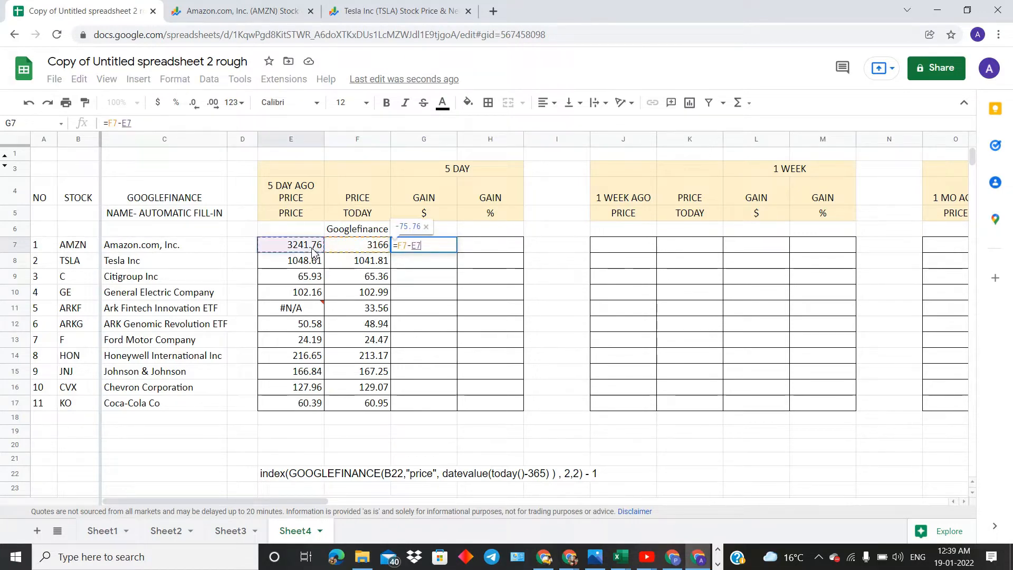
pyautogui.press('Return')
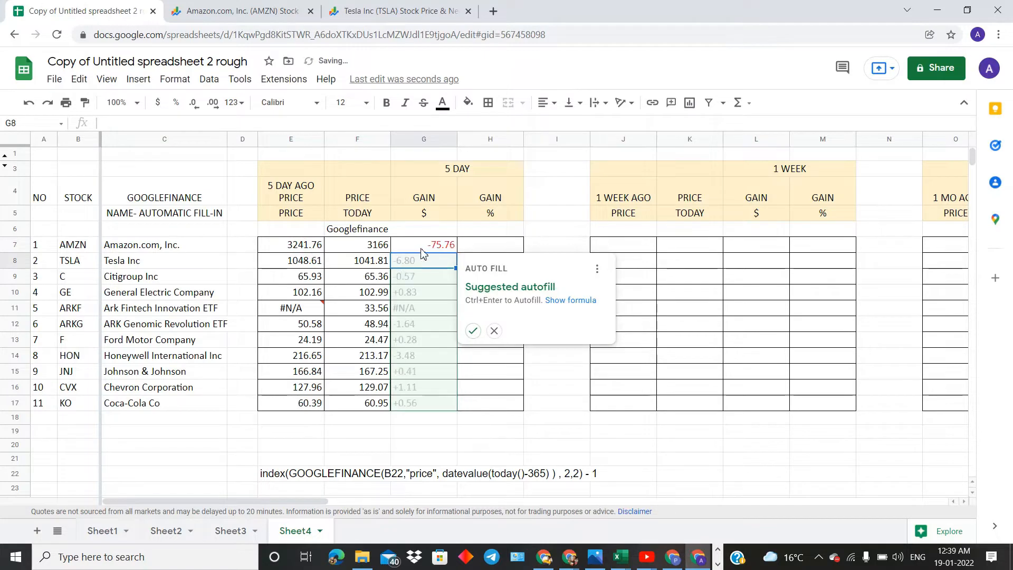
pyautogui.click(436, 250)
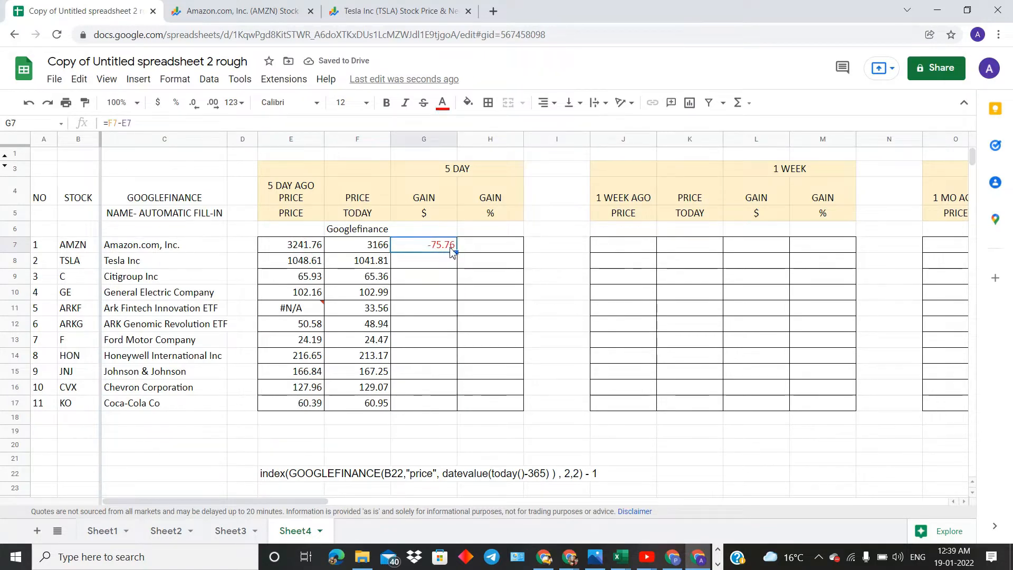
# Step: Fill the dollar gain formula in G7 down to G17
pyautogui.moveTo(453, 252); pyautogui.dragTo(452, 407)
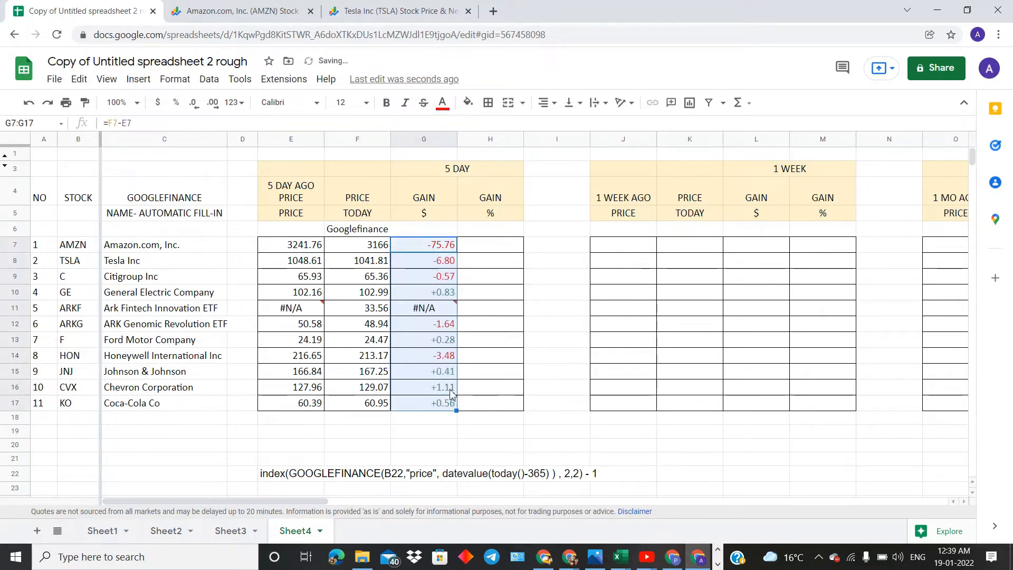
# Step: Set the number format of the 5-day dollar gains in G7:G17 to plain text
pyautogui.moveTo(442, 248); pyautogui.dragTo(454, 405)
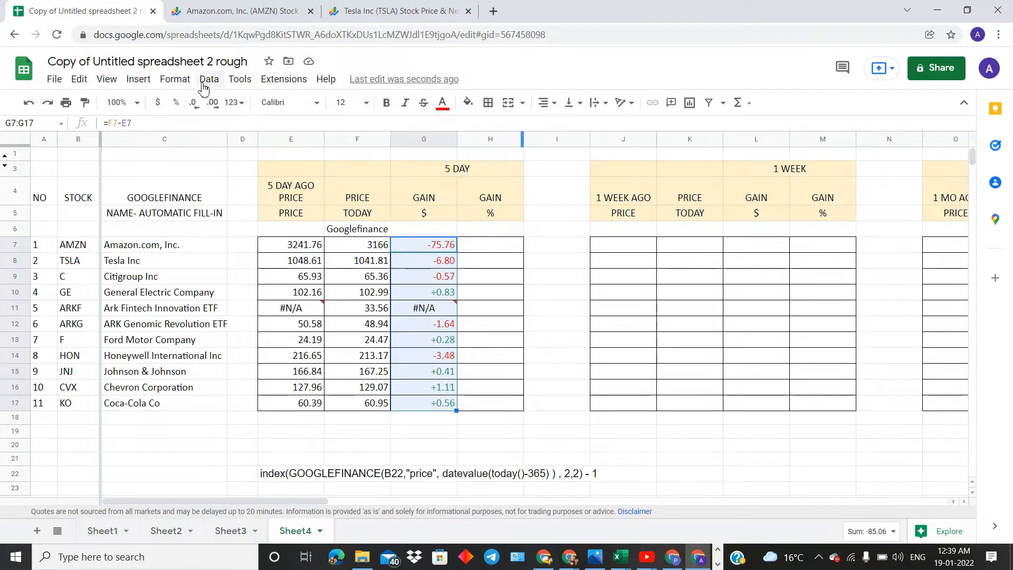
pyautogui.click(174, 79)
pyautogui.moveTo(261, 138)
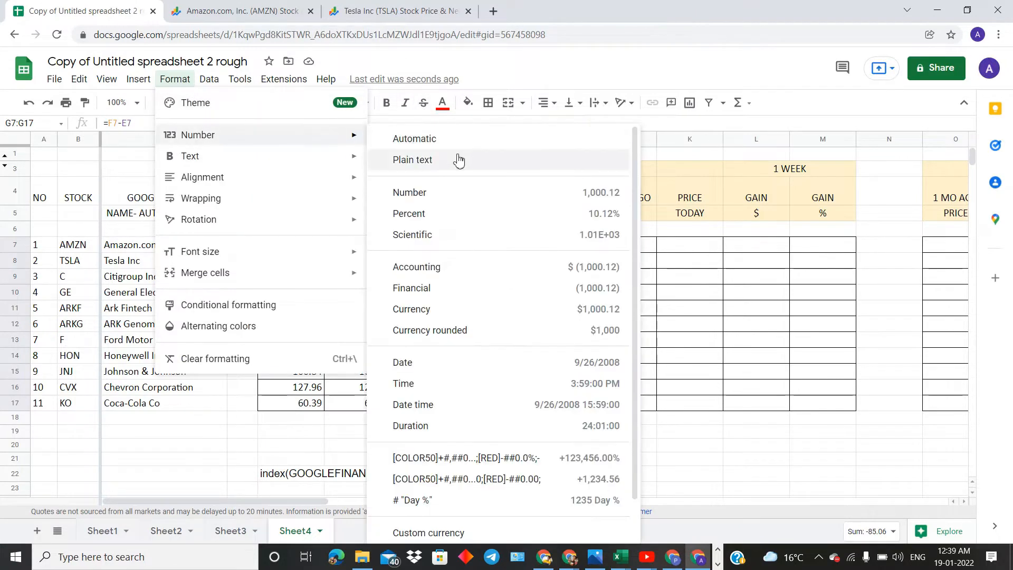
pyautogui.click(434, 159)
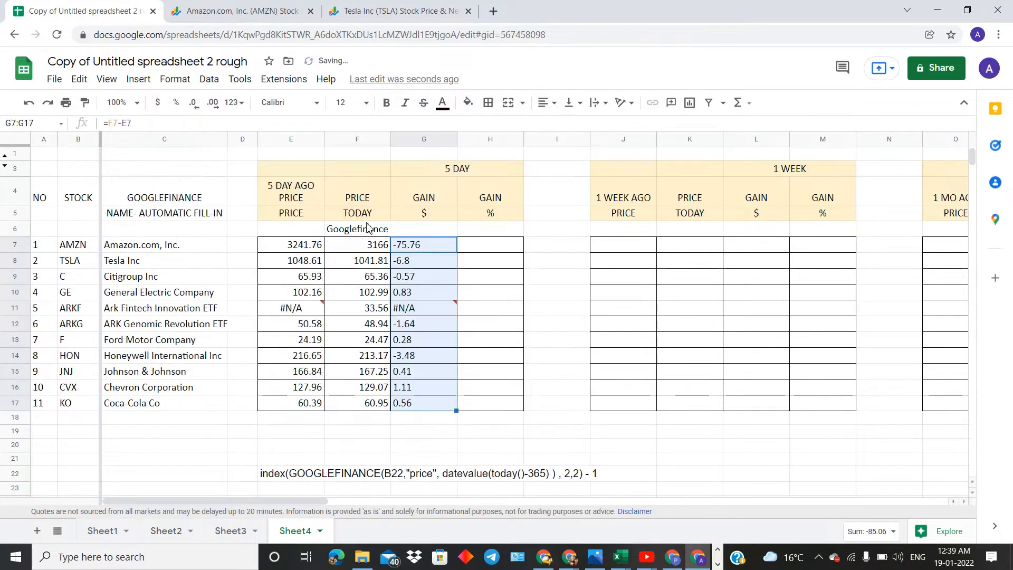
pyautogui.click(441, 259)
pyautogui.click(385, 248)
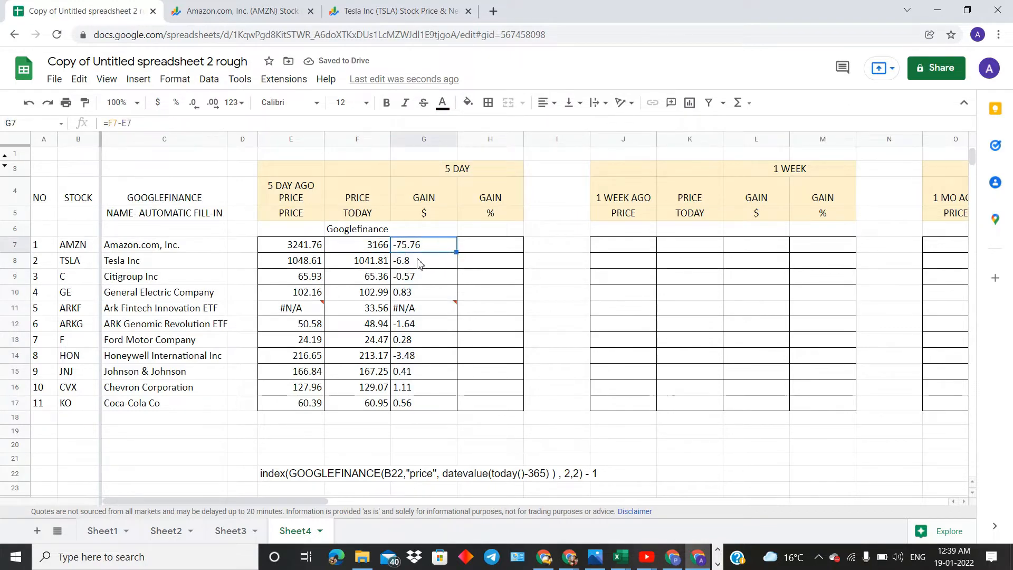
pyautogui.click(426, 378)
pyautogui.click(426, 360)
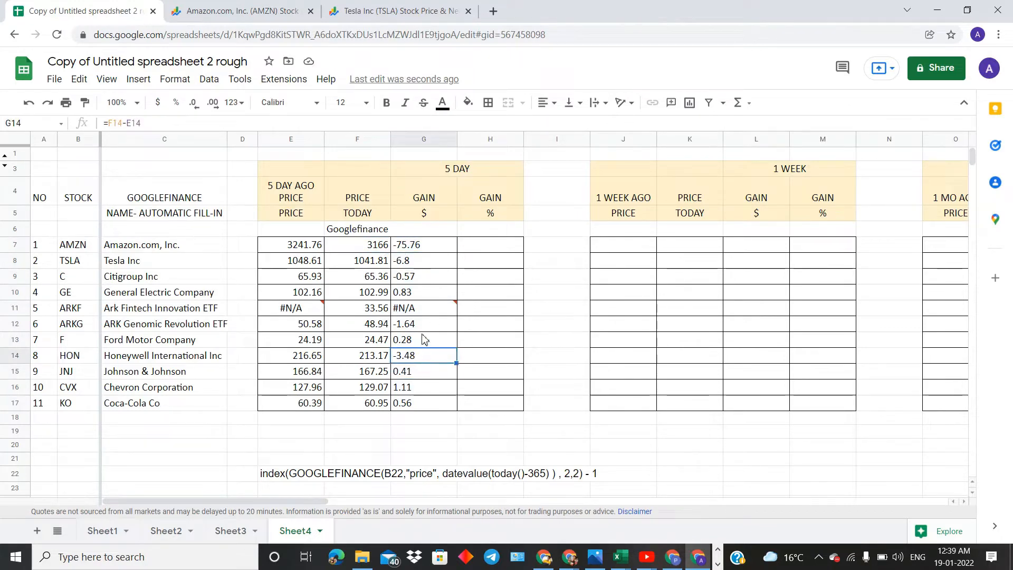
pyautogui.click(424, 339)
pyautogui.click(419, 264)
pyautogui.click(420, 246)
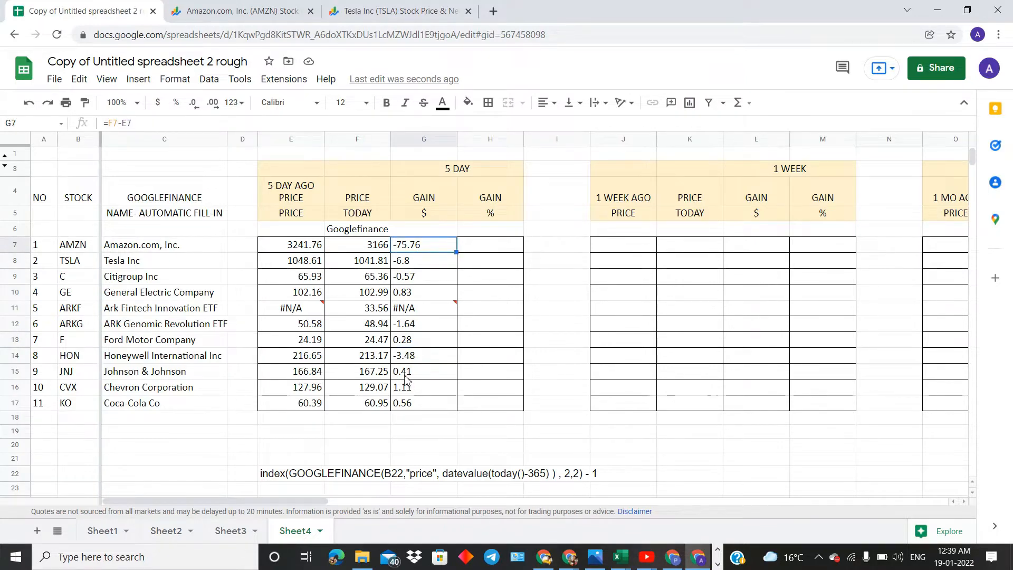
# Step: Copy the green and red number format code [COLOR50]+#,##0.00;[RED]-##0.00; from row 24
pyautogui.scroll(-1, 370, 401)
pyautogui.moveTo(271, 448); pyautogui.dragTo(421, 446)
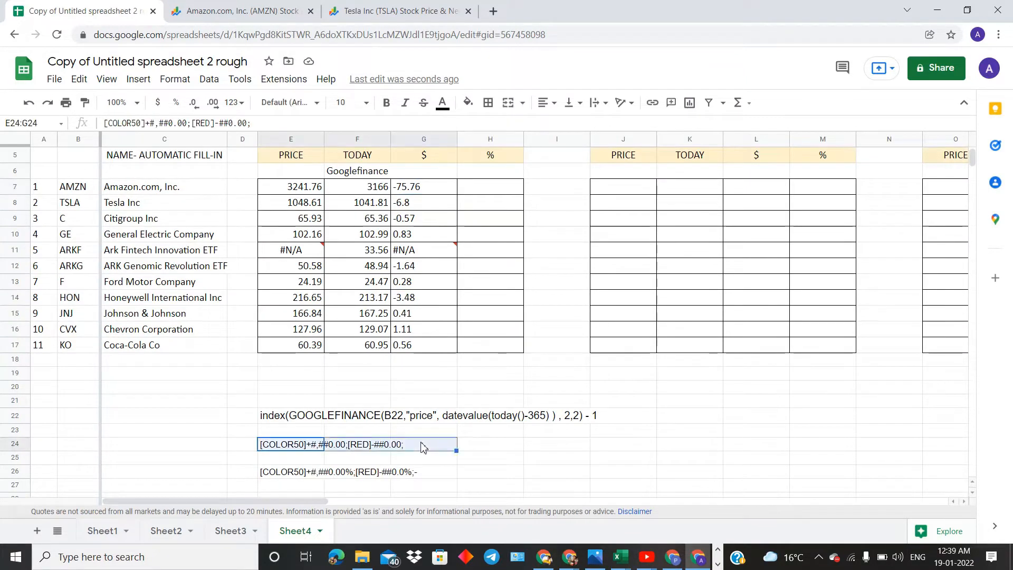
pyautogui.rightClick(421, 446)
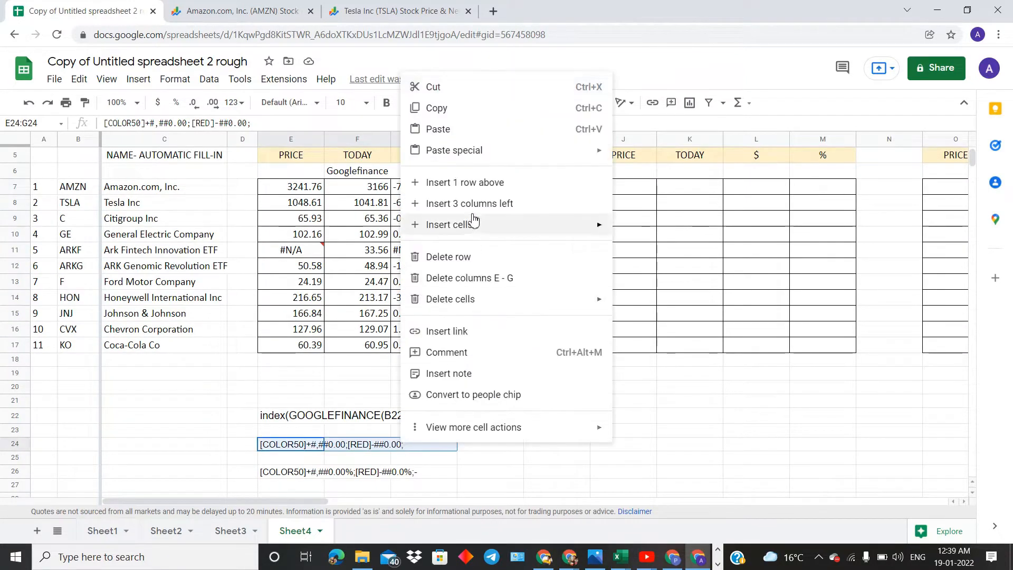
pyautogui.click(463, 114)
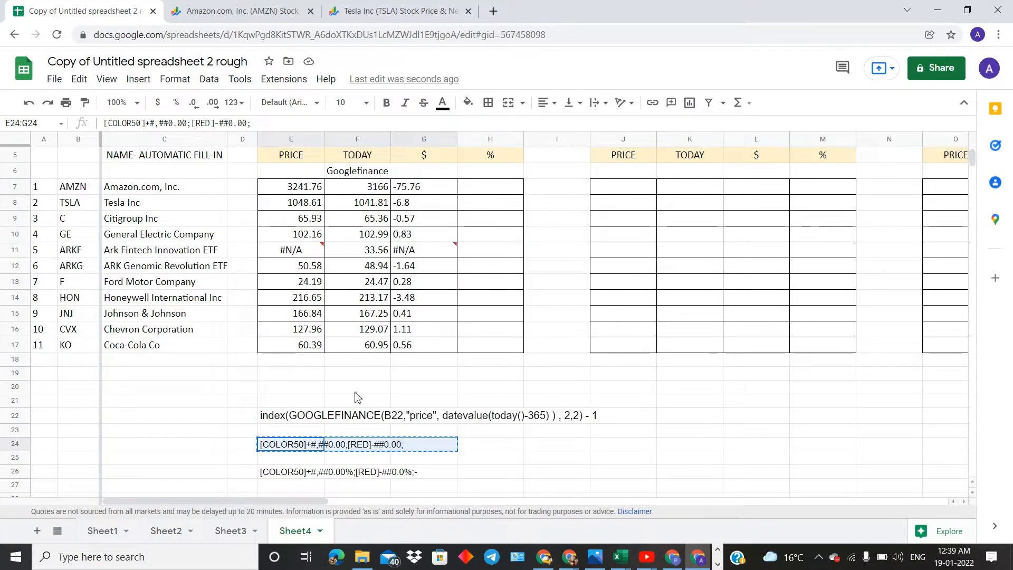
# Step: Apply the copied code [COLOR50]+#,##0.00;[RED]-##0.00; as a custom number format to the selected cells E24:G24
pyautogui.scroll(2, 359, 376)
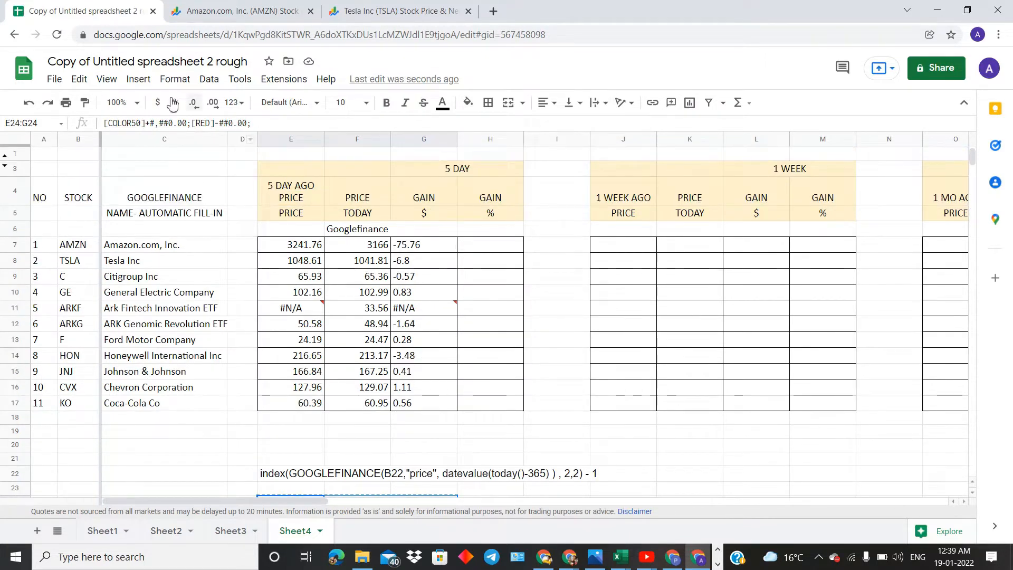
pyautogui.click(176, 80)
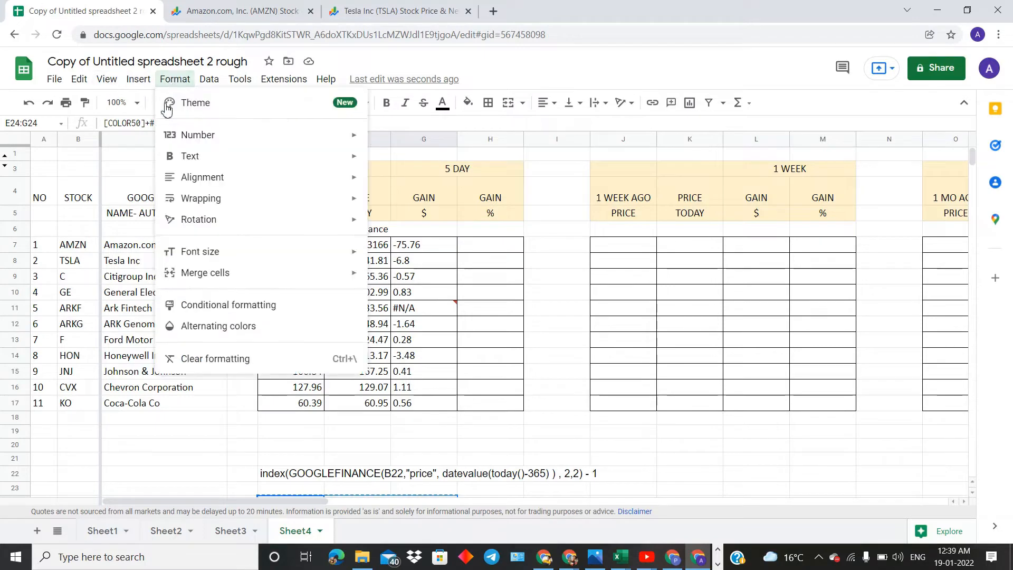
pyautogui.moveTo(296, 133)
pyautogui.scroll(-2, 467, 519)
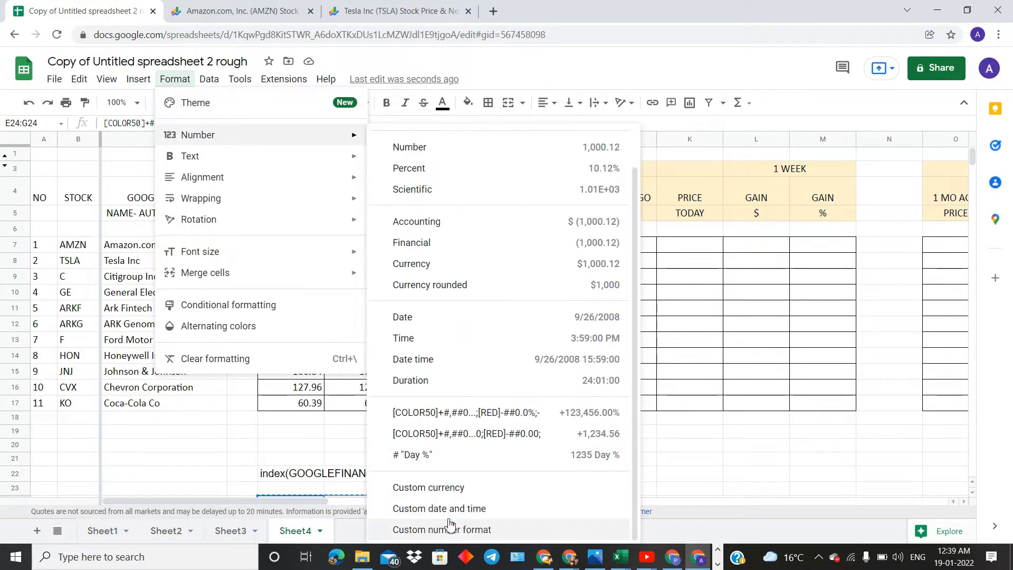
pyautogui.click(447, 525)
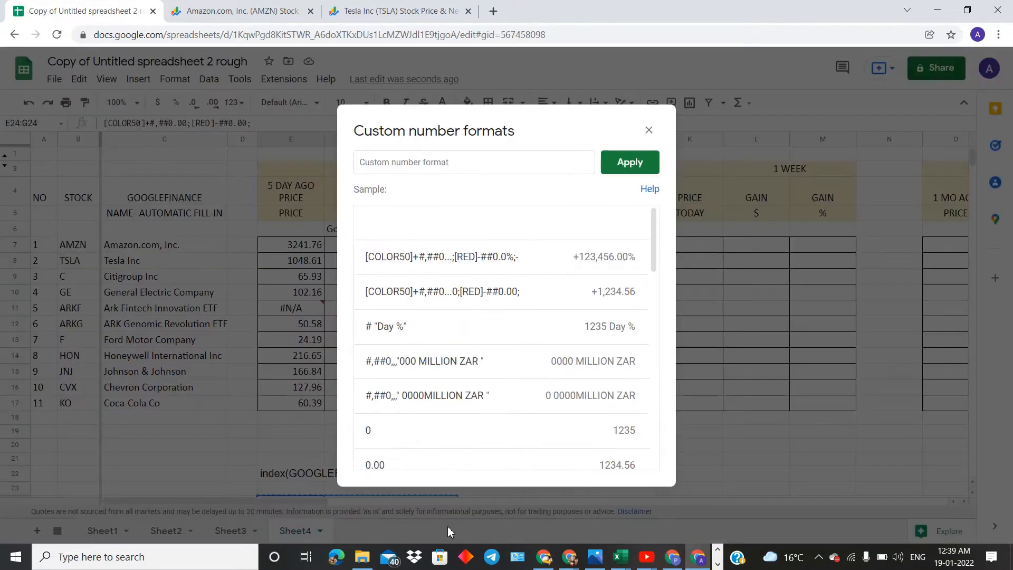
pyautogui.rightClick(440, 161)
pyautogui.click(480, 265)
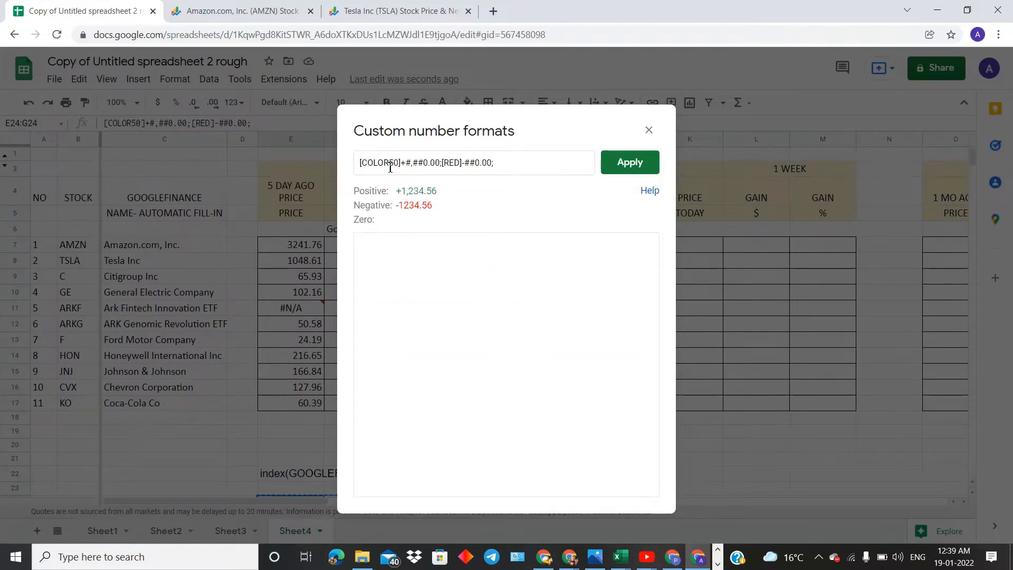
pyautogui.click(636, 167)
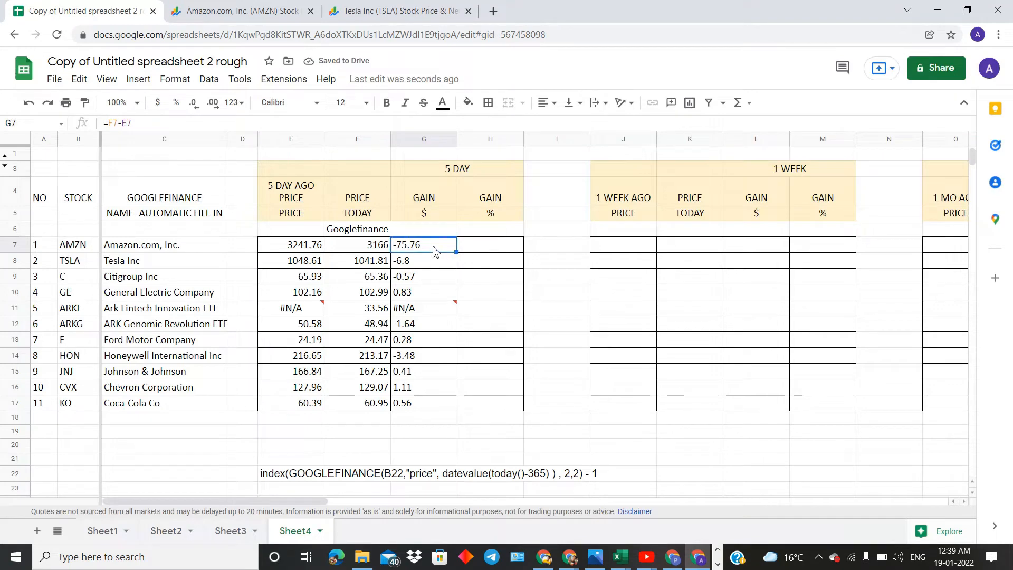
# Step: Apply the copied code [COLOR50]+#,##0.00;[RED]-##0.00; as a custom number format to Amazon's dollar gain in G7
pyautogui.click(439, 247)
pyautogui.click(182, 80)
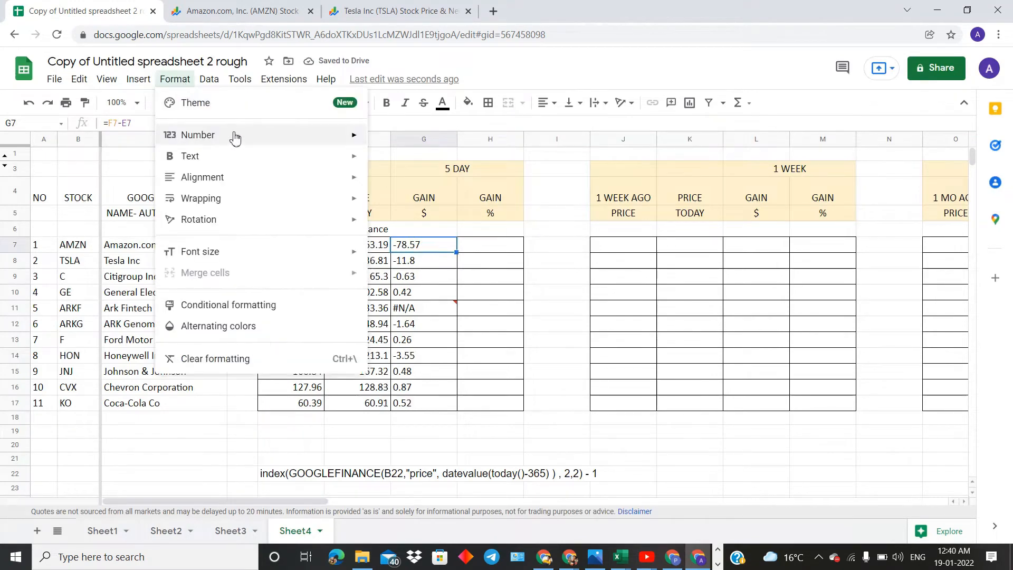
pyautogui.moveTo(173, 134)
pyautogui.click(504, 530)
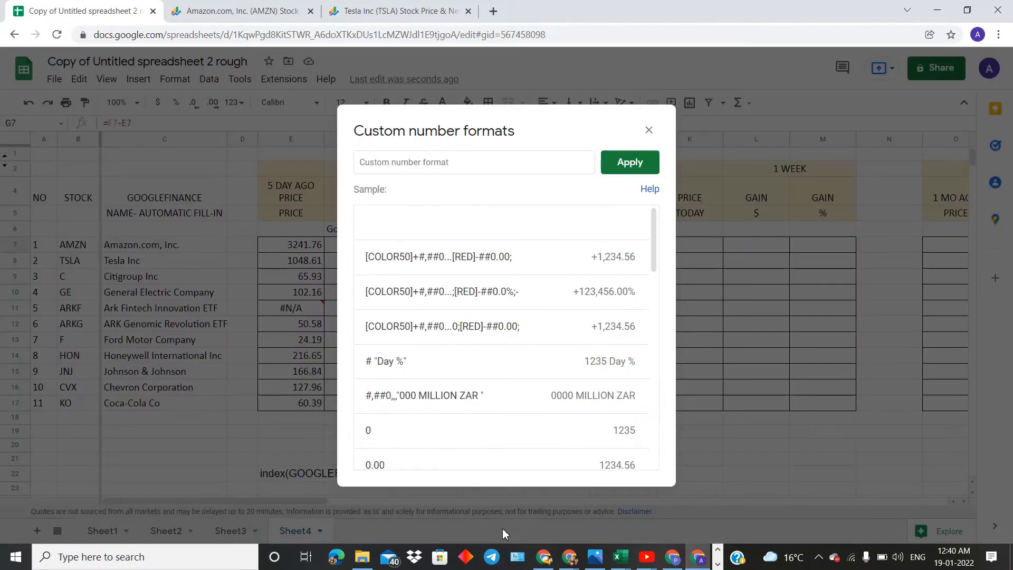
pyautogui.rightClick(465, 167)
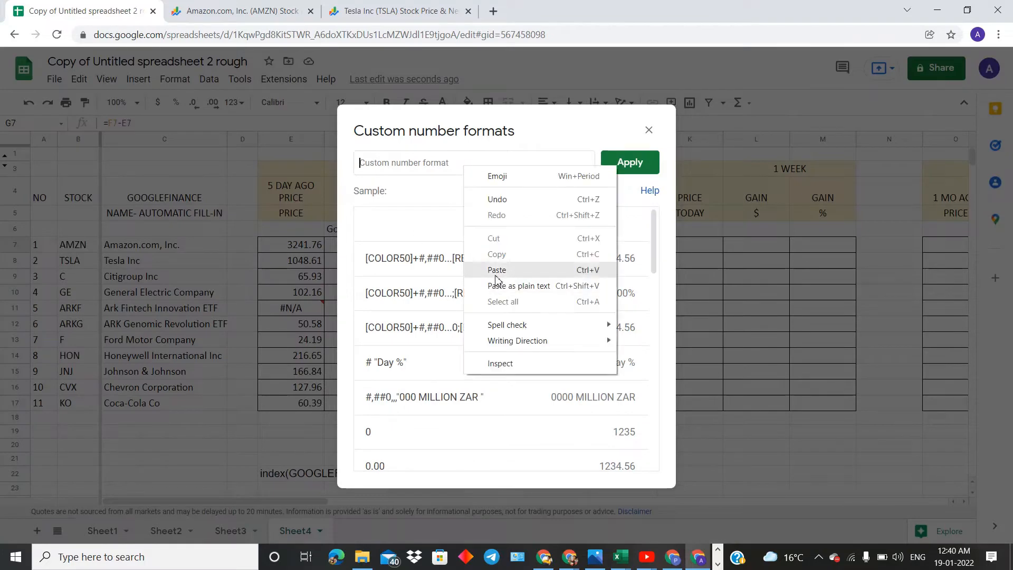
pyautogui.click(507, 268)
pyautogui.click(618, 169)
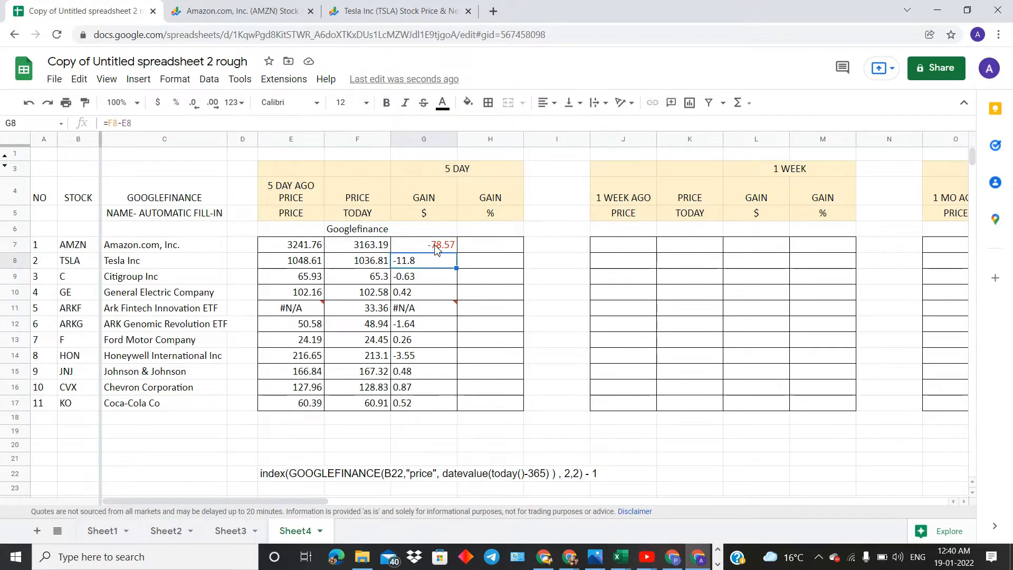
# Step: Apply the recently used green and red custom number format with two decimals to all dollar gains in G7:G17
pyautogui.moveTo(446, 245); pyautogui.dragTo(434, 404)
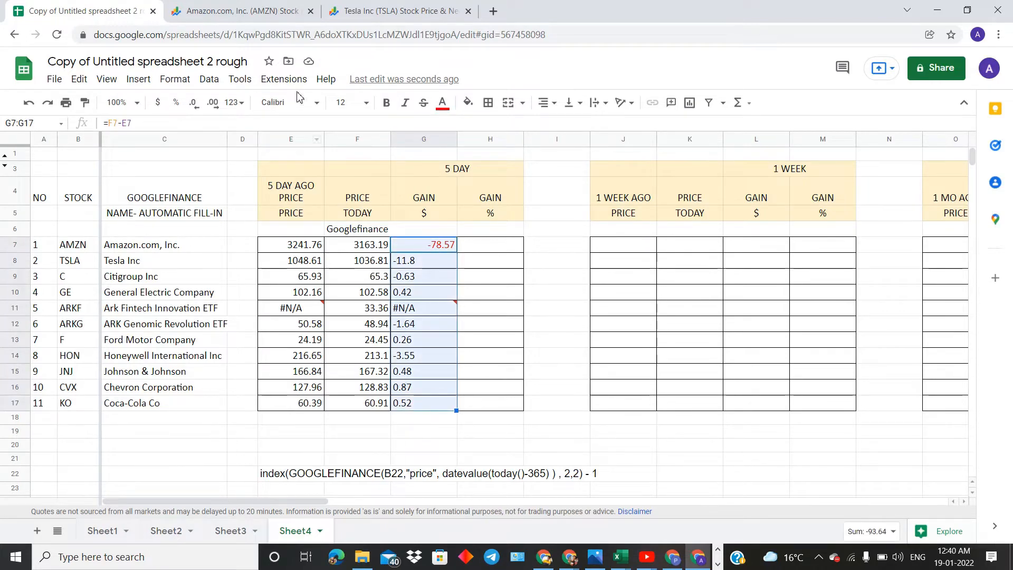
pyautogui.click(184, 83)
pyautogui.moveTo(245, 137)
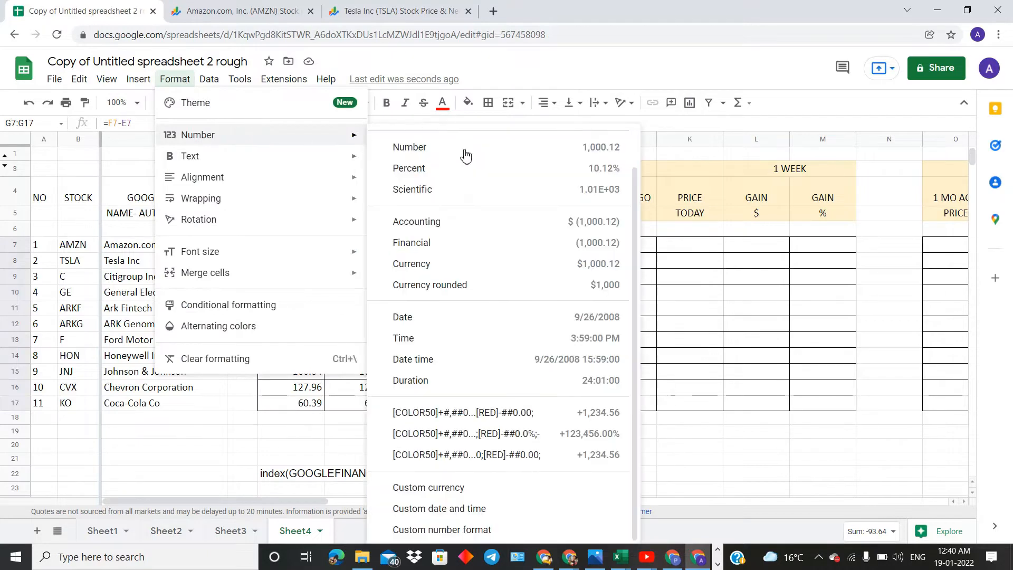
pyautogui.click(447, 414)
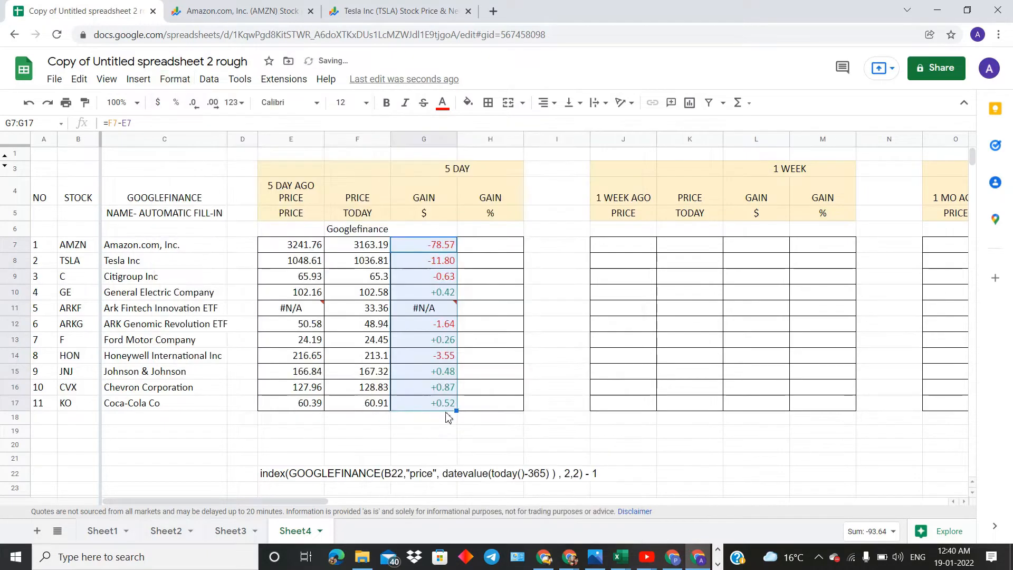
# Step: Enter =G7/E7 in H7 to calculate Amazon's 5-day percent gain from the dollar gain and the earlier price
pyautogui.click(519, 277)
pyautogui.click(506, 248)
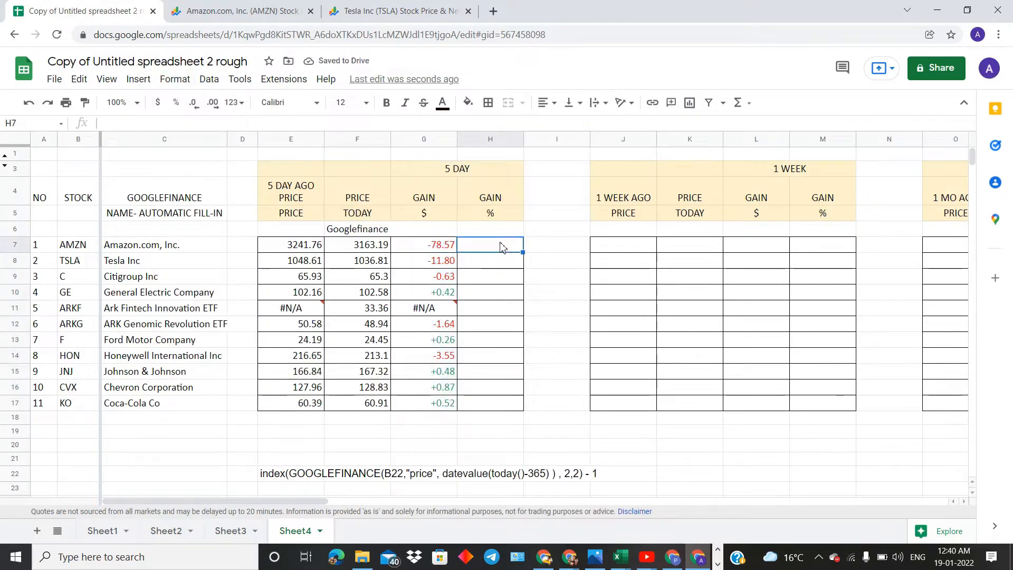
pyautogui.write('=')
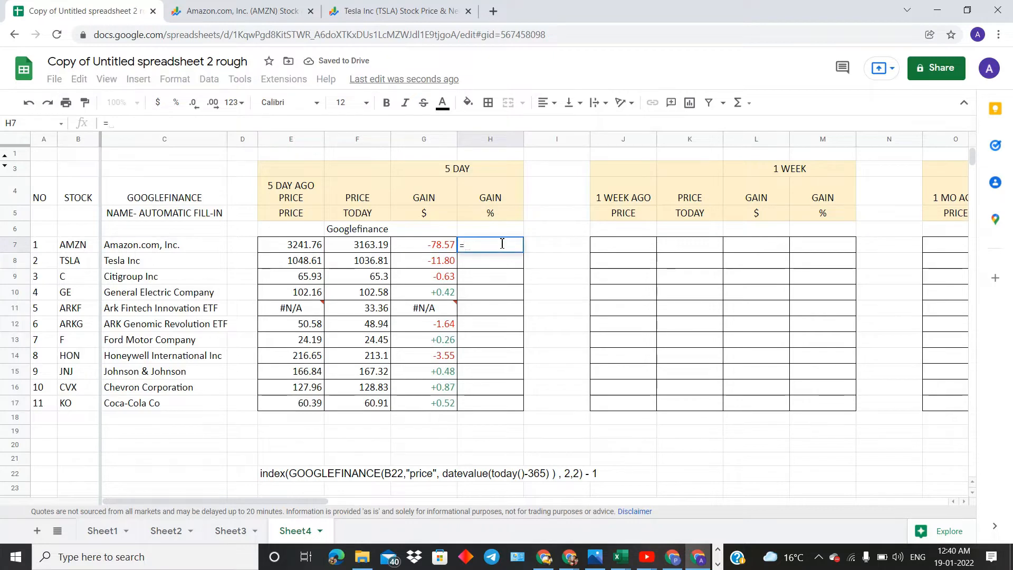
pyautogui.click(438, 252)
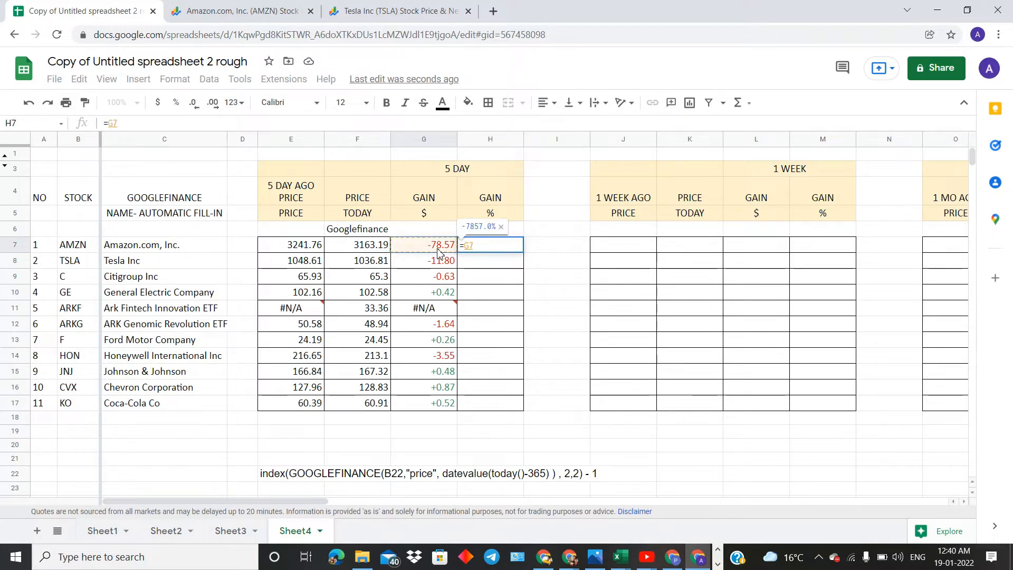
pyautogui.write('/')
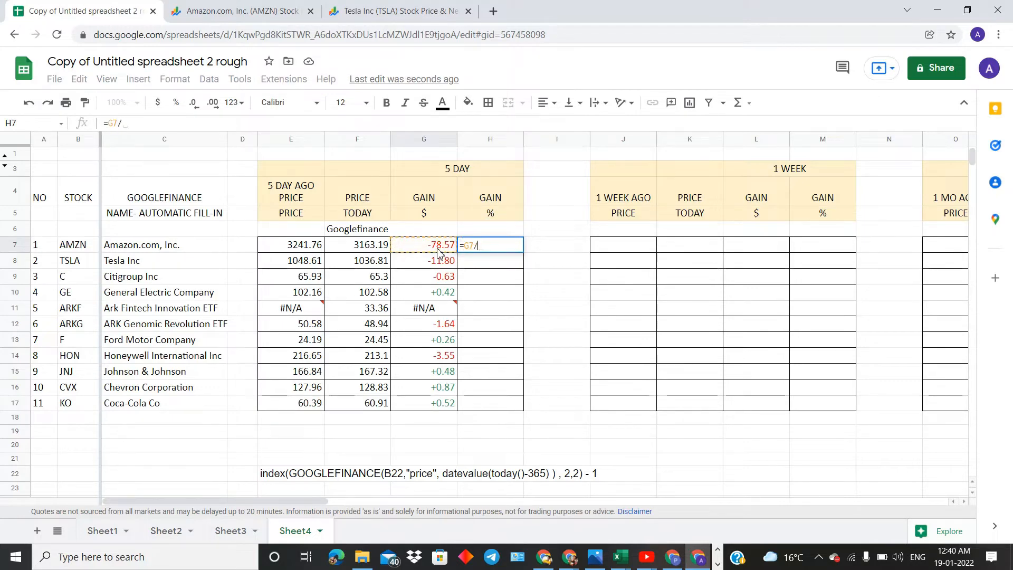
pyautogui.click(320, 248)
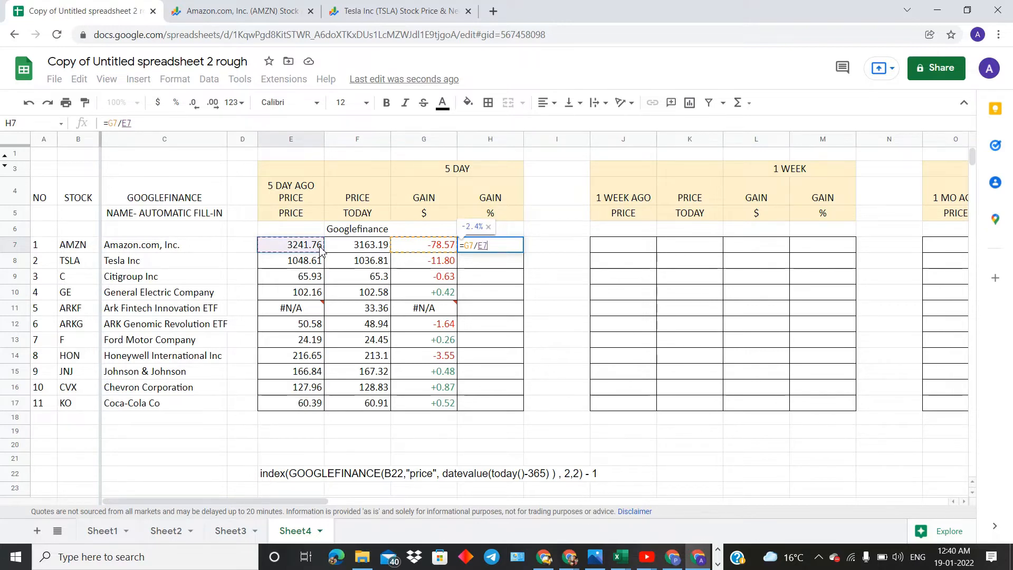
pyautogui.press('Return')
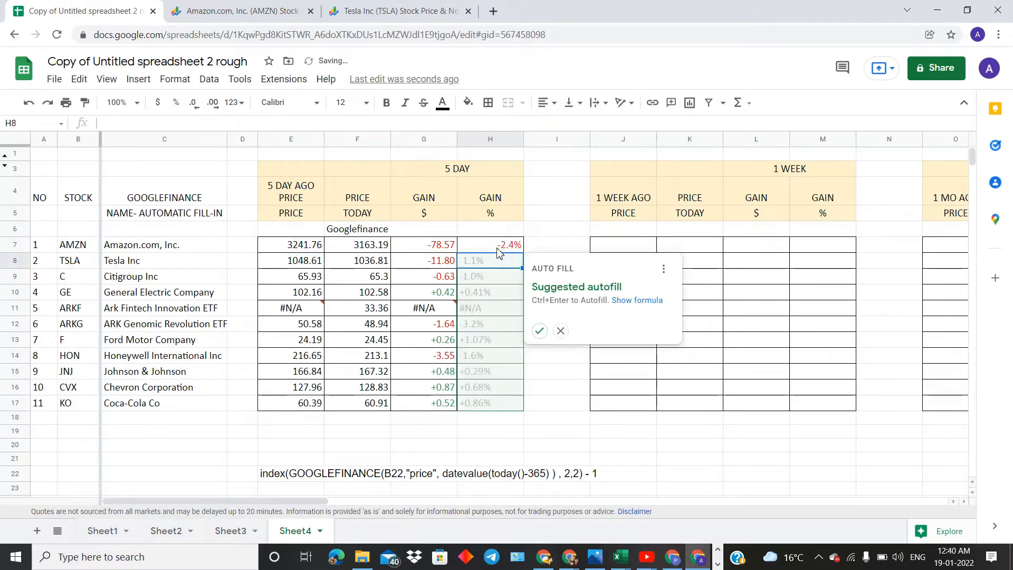
# Step: Fill the percent gain formula in H7 down to H17
pyautogui.click(498, 252)
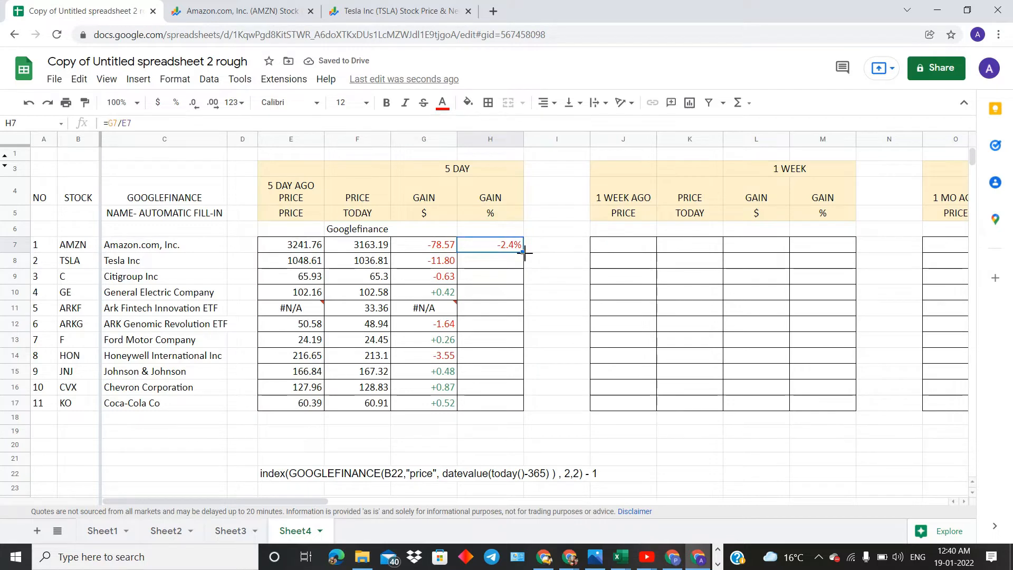
pyautogui.moveTo(523, 253); pyautogui.dragTo(527, 404)
pyautogui.click(560, 308)
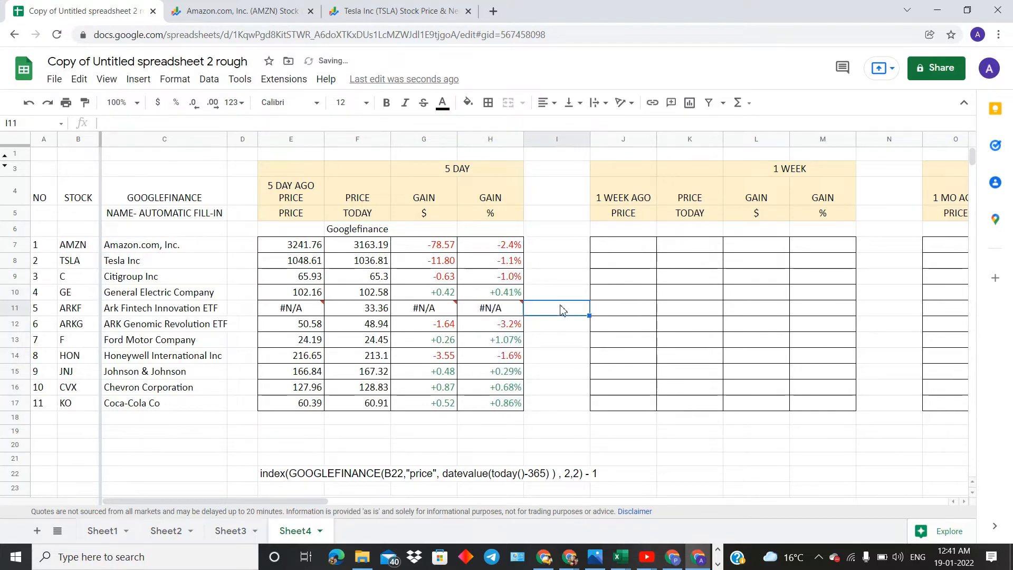
# Step: Copy the percent number format code [COLOR50]+#,##0.00%;[RED]-##0.0%;- from row 26
pyautogui.click(515, 250)
pyautogui.scroll(-2, 512, 328)
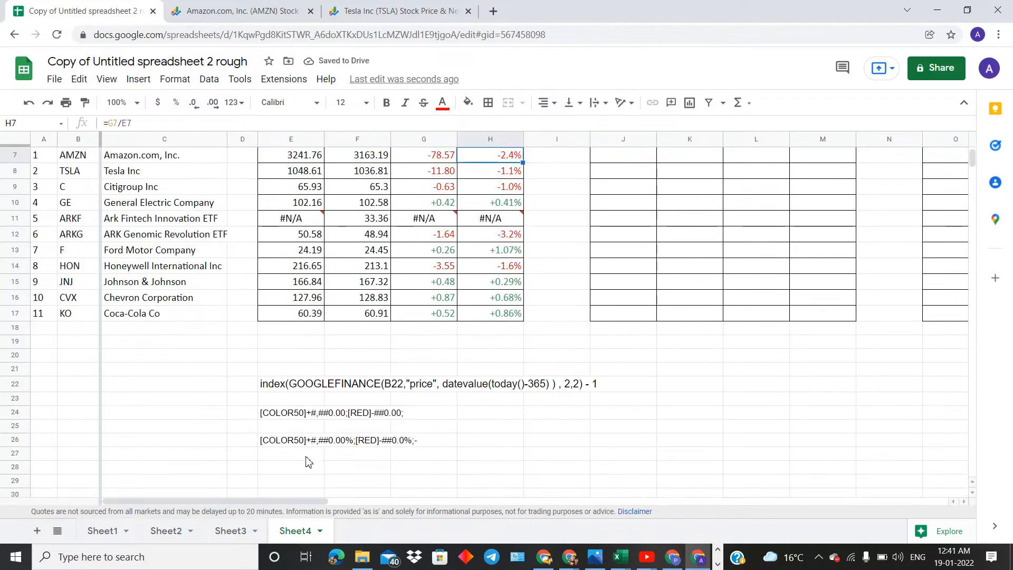
pyautogui.moveTo(277, 449); pyautogui.dragTo(409, 450)
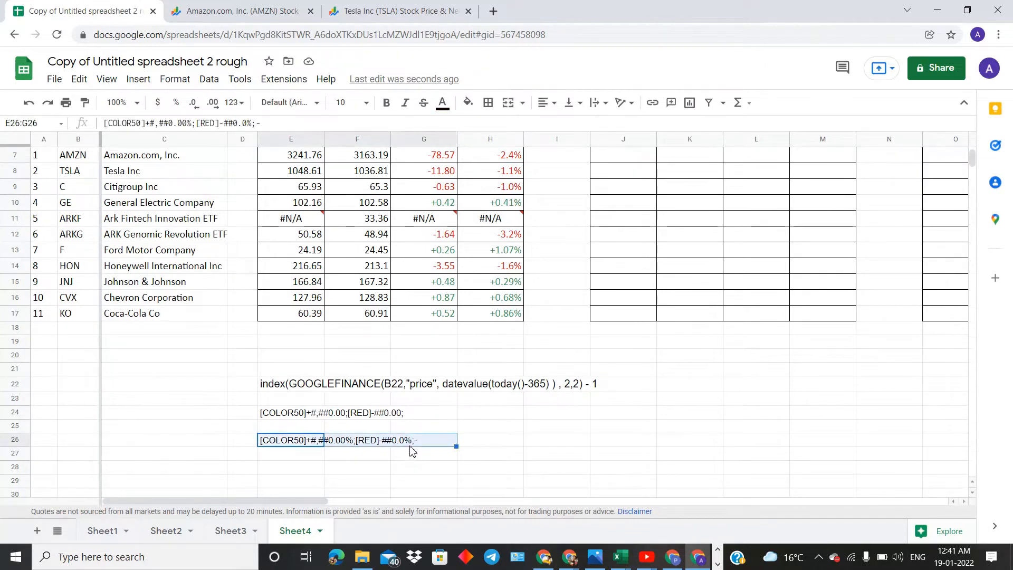
pyautogui.click(403, 445)
pyautogui.rightClick(401, 443)
pyautogui.click(342, 446)
pyautogui.moveTo(279, 442); pyautogui.dragTo(416, 450)
pyautogui.rightClick(416, 450)
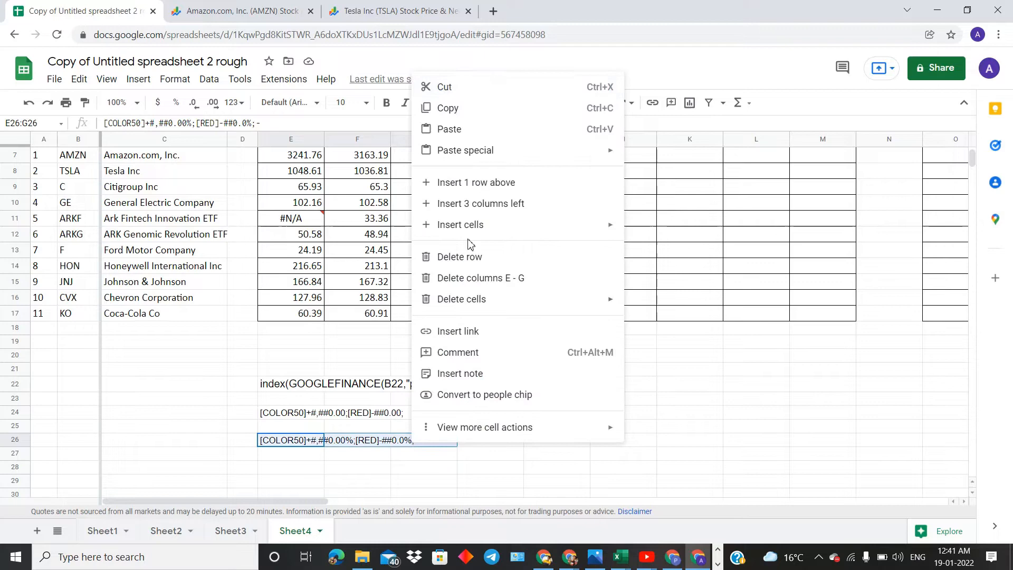
pyautogui.click(443, 106)
pyautogui.scroll(2, 293, 211)
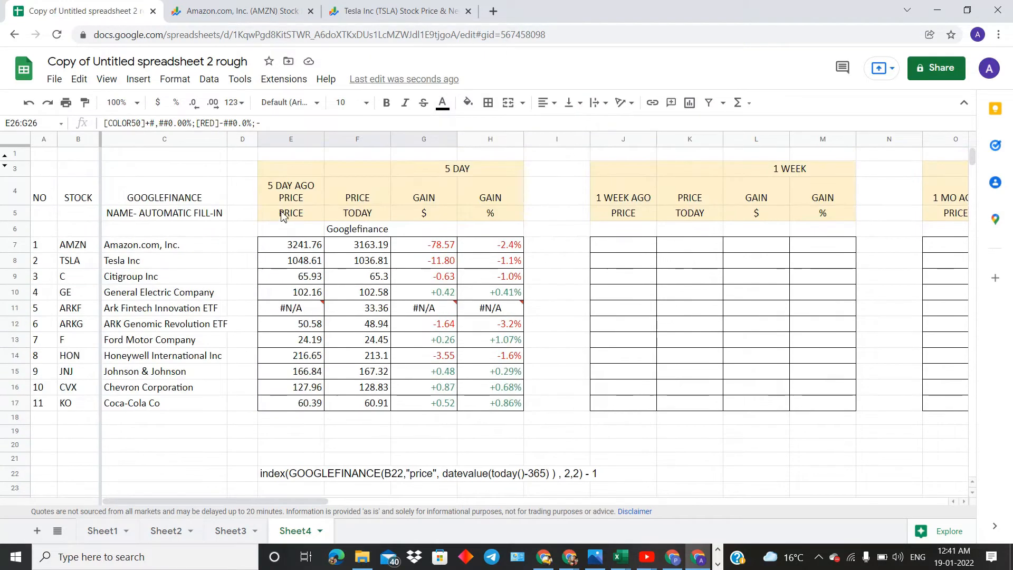
# Step: Change the number format of H6:H16 in the 5-day percent gain column to plain text
pyautogui.click(505, 249)
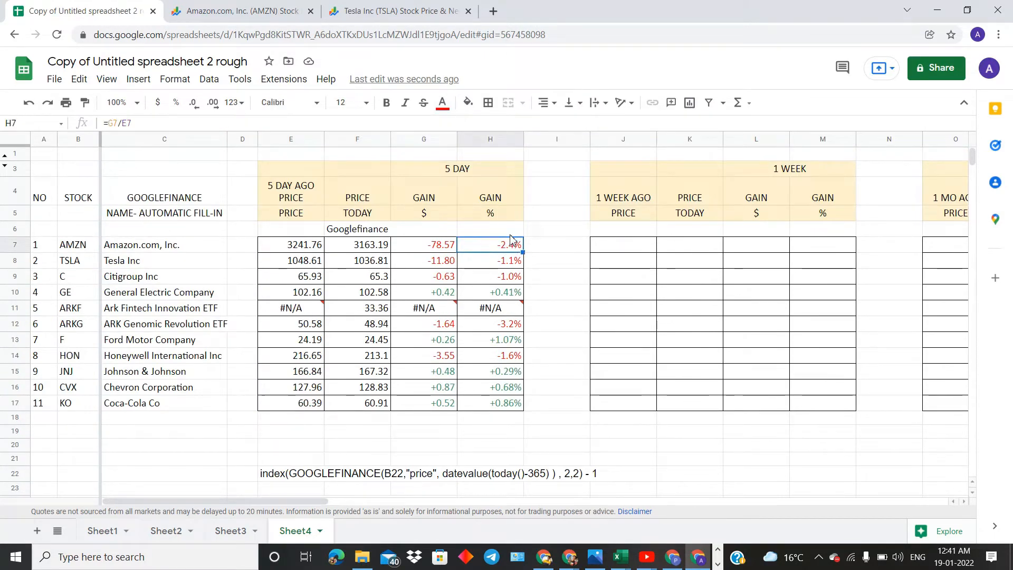
pyautogui.click(510, 235)
pyautogui.moveTo(511, 235); pyautogui.dragTo(516, 390)
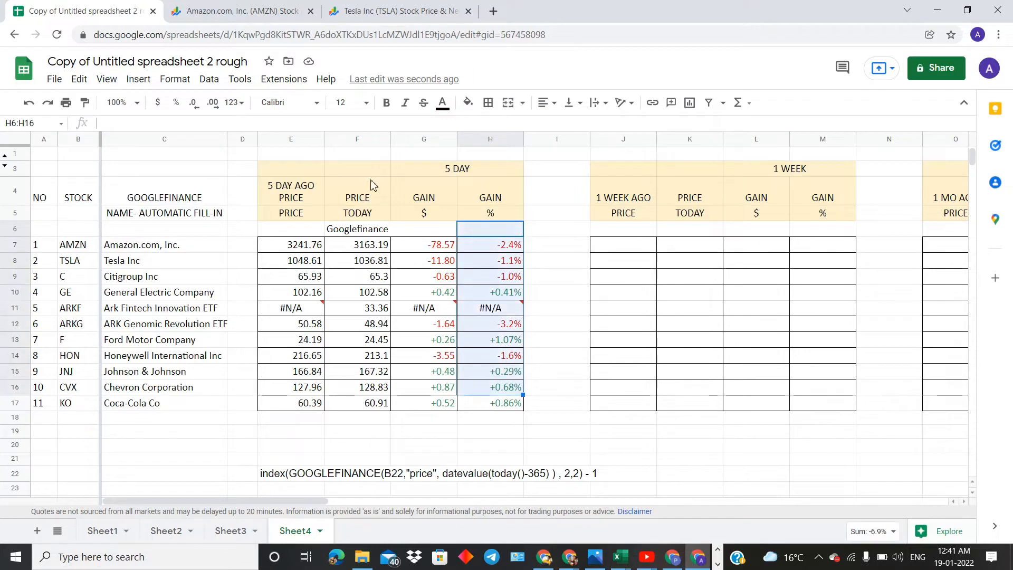
pyautogui.click(182, 85)
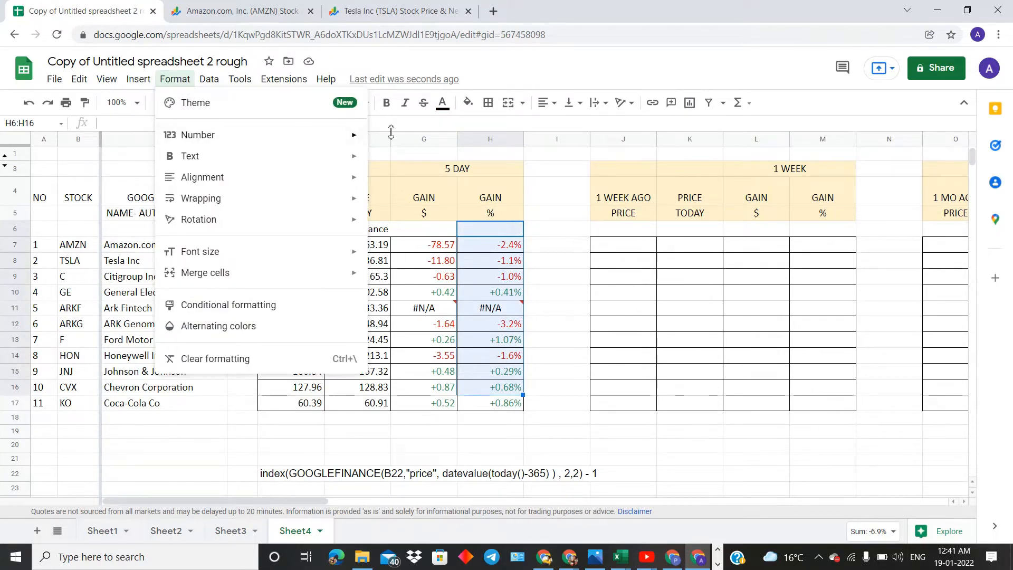
pyautogui.moveTo(336, 143)
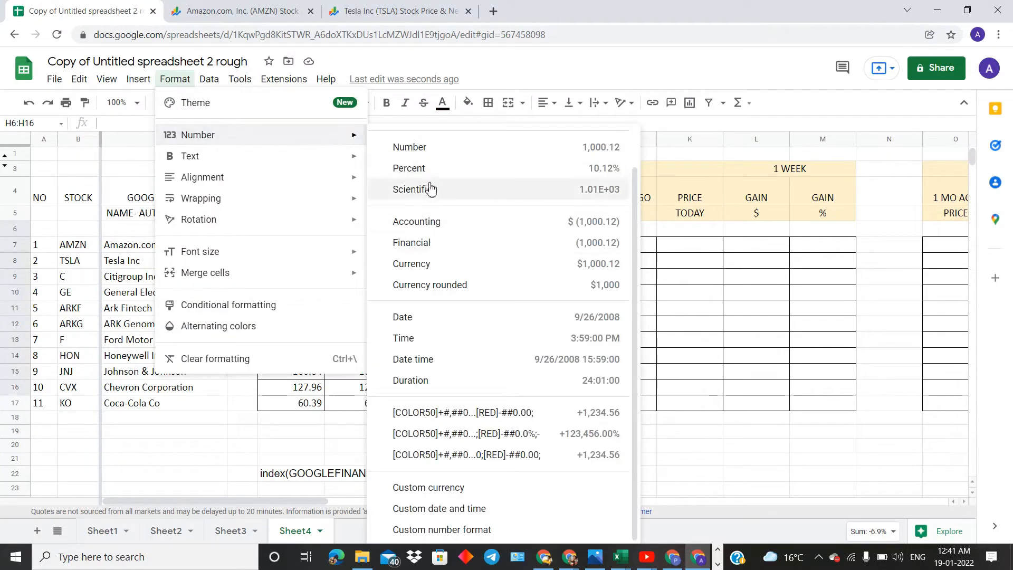
pyautogui.scroll(1, 420, 154)
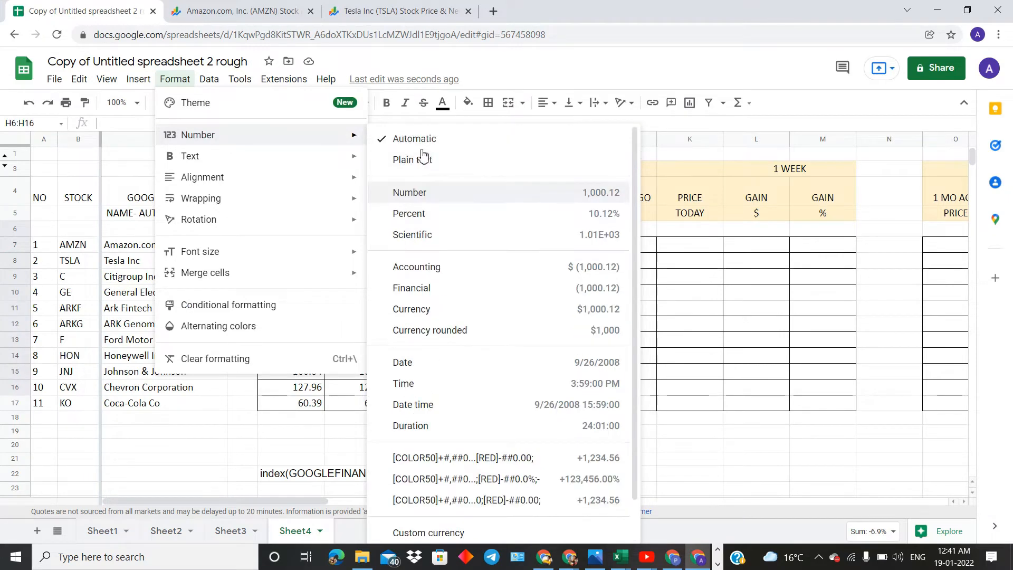
pyautogui.click(417, 160)
pyautogui.click(479, 264)
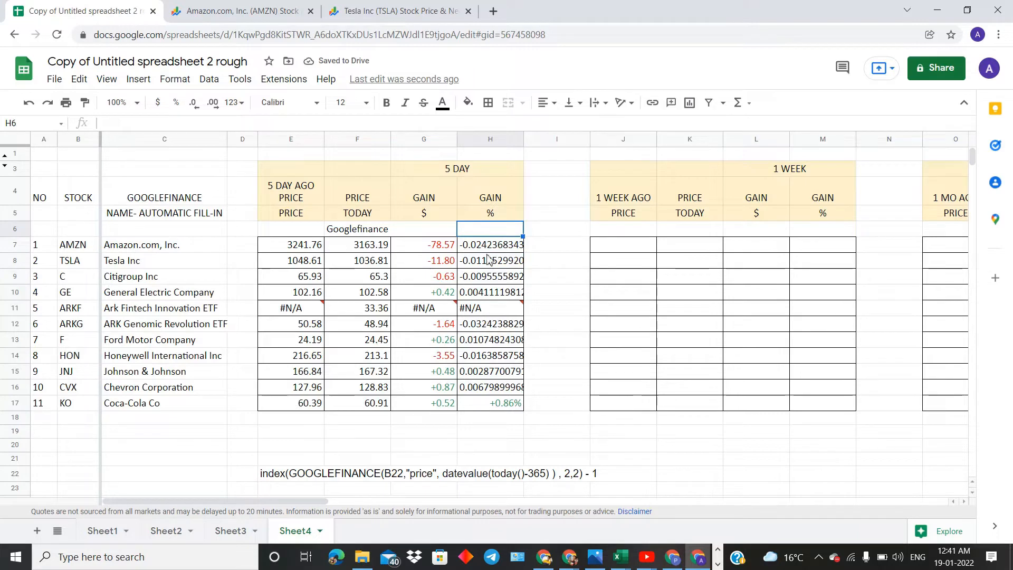
pyautogui.click(528, 251)
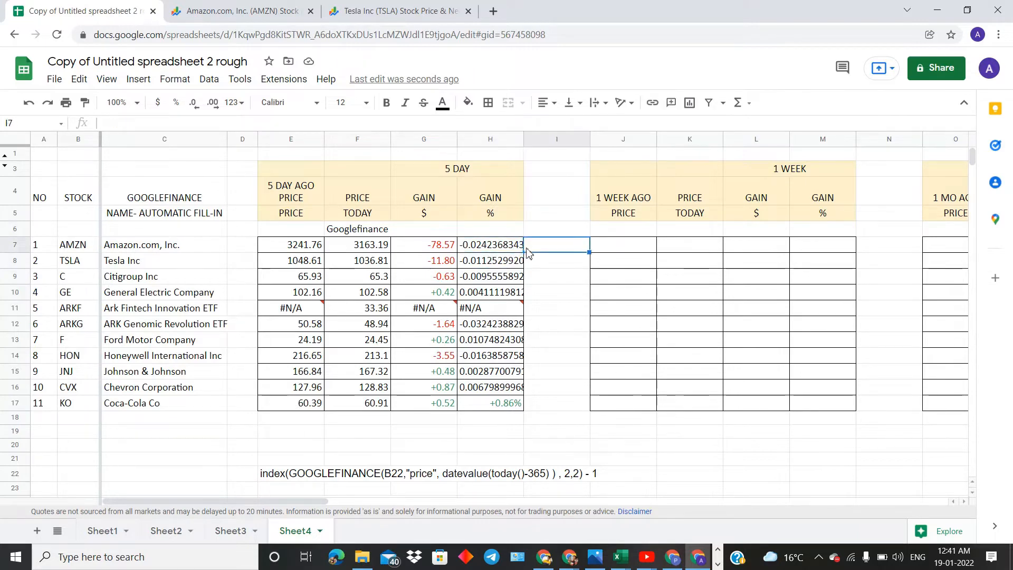
# Step: Reduce the percent gains in H7:H16 to three displayed decimal places
pyautogui.moveTo(481, 252); pyautogui.dragTo(498, 383)
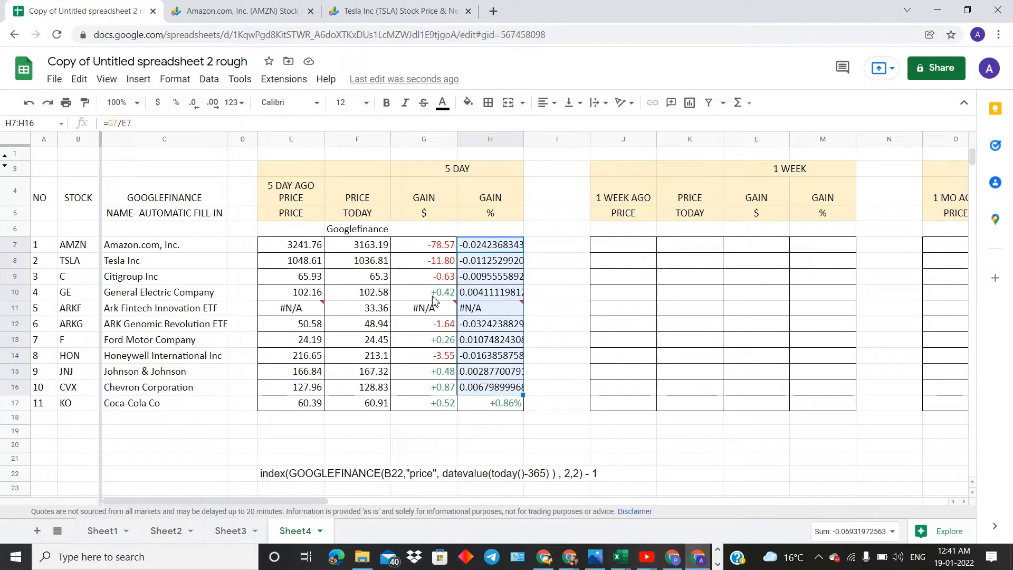
pyautogui.click(198, 108)
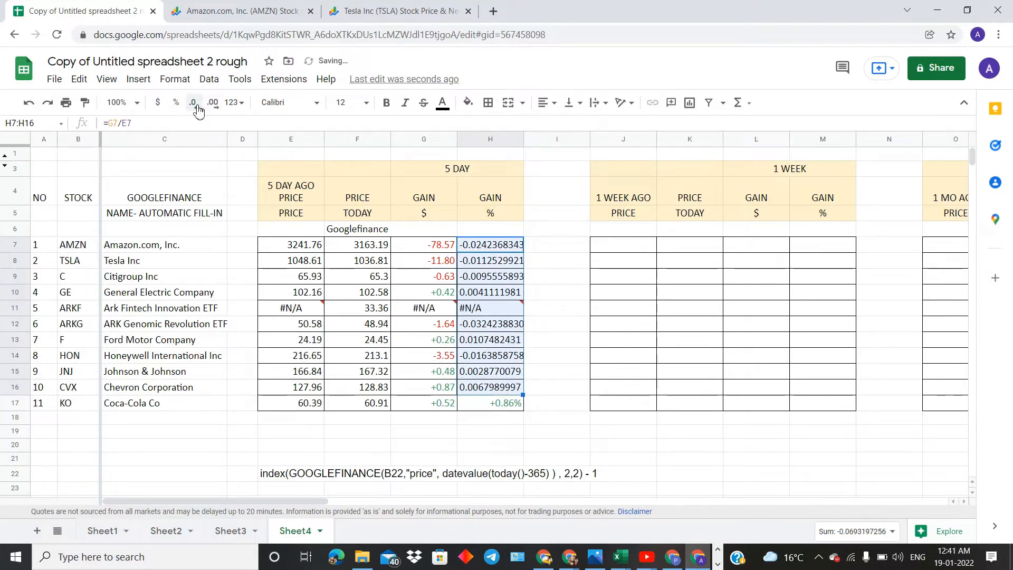
pyautogui.click(198, 108)
pyautogui.click(198, 108)
pyautogui.click(197, 108)
pyautogui.click(198, 108)
pyautogui.click(197, 108)
pyautogui.click(197, 108)
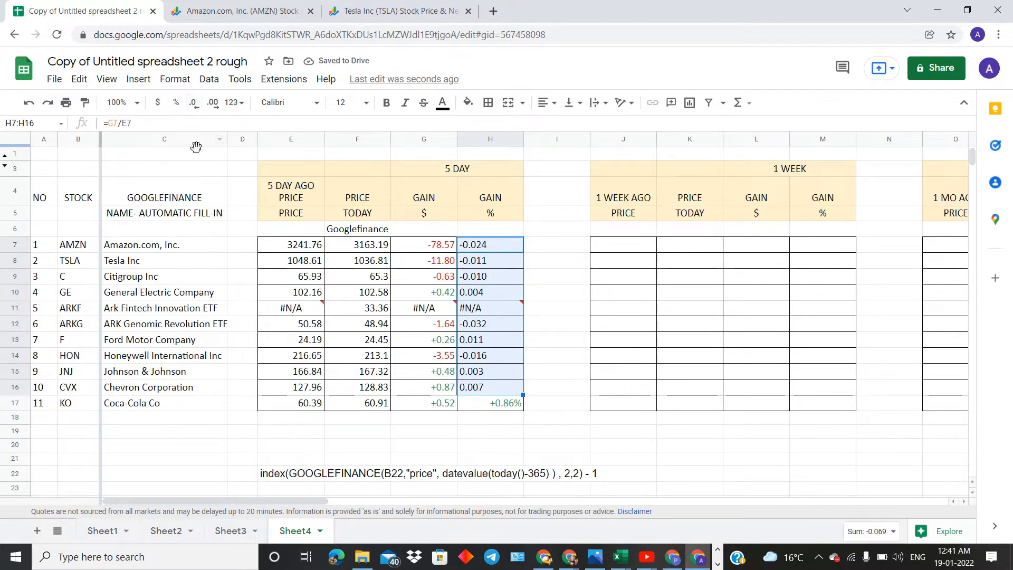
# Step: Apply the copied custom number format [COLOR50]+#,##0.00%;[RED]-##0.0%;- to the 5-day percent gains in H7:H16
pyautogui.click(201, 161)
pyautogui.moveTo(471, 248); pyautogui.dragTo(498, 397)
pyautogui.click(139, 78)
pyautogui.moveTo(217, 143)
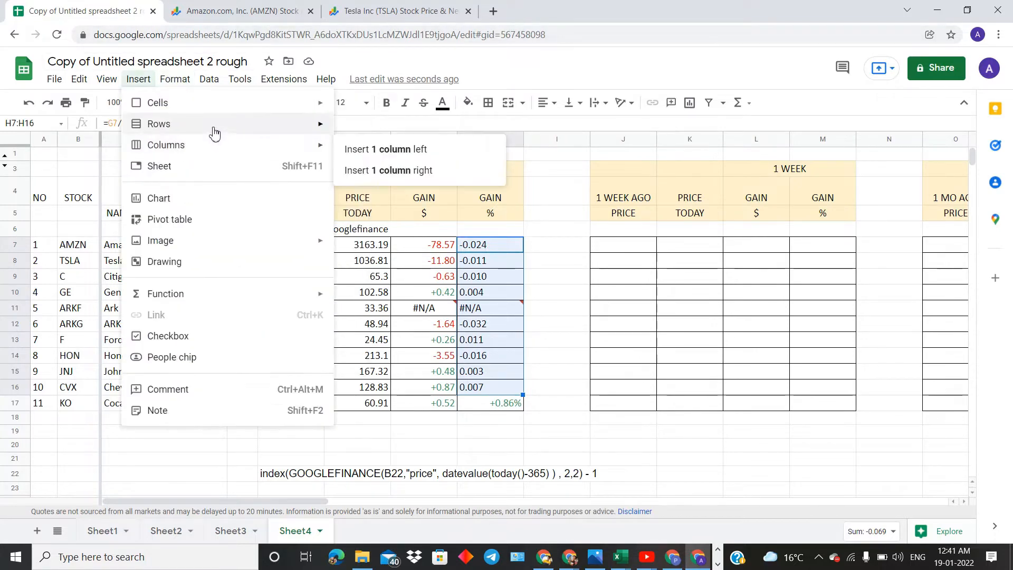
pyautogui.click(174, 80)
pyautogui.click(174, 80)
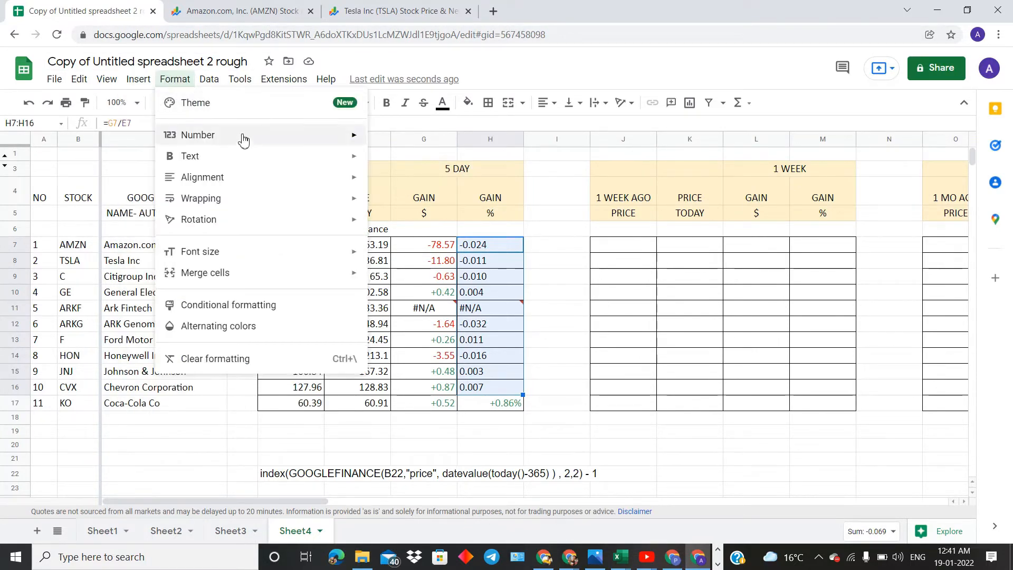
pyautogui.moveTo(212, 135)
pyautogui.scroll(-1, 483, 475)
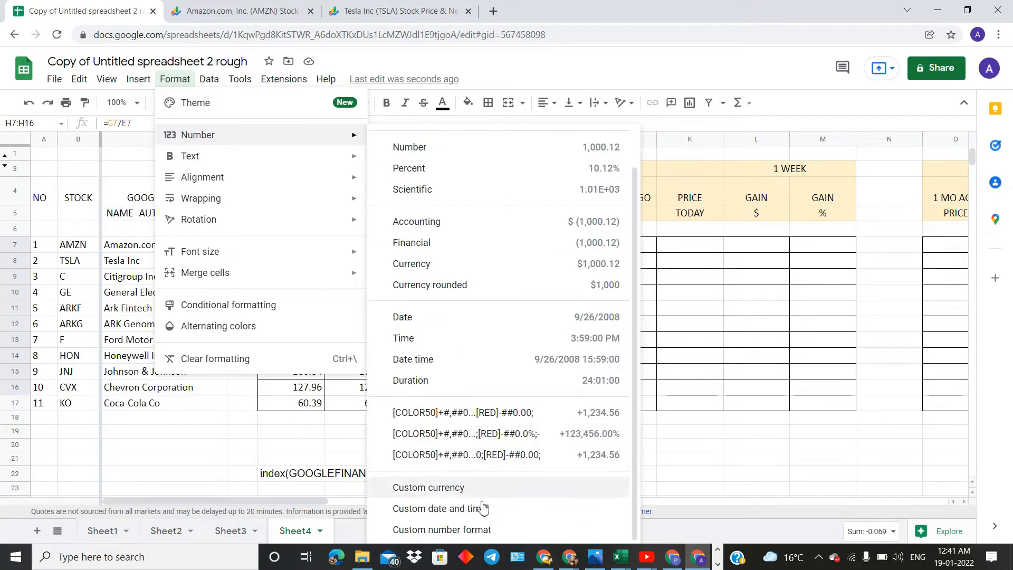
pyautogui.click(471, 527)
pyautogui.moveTo(418, 153); pyautogui.dragTo(344, 174)
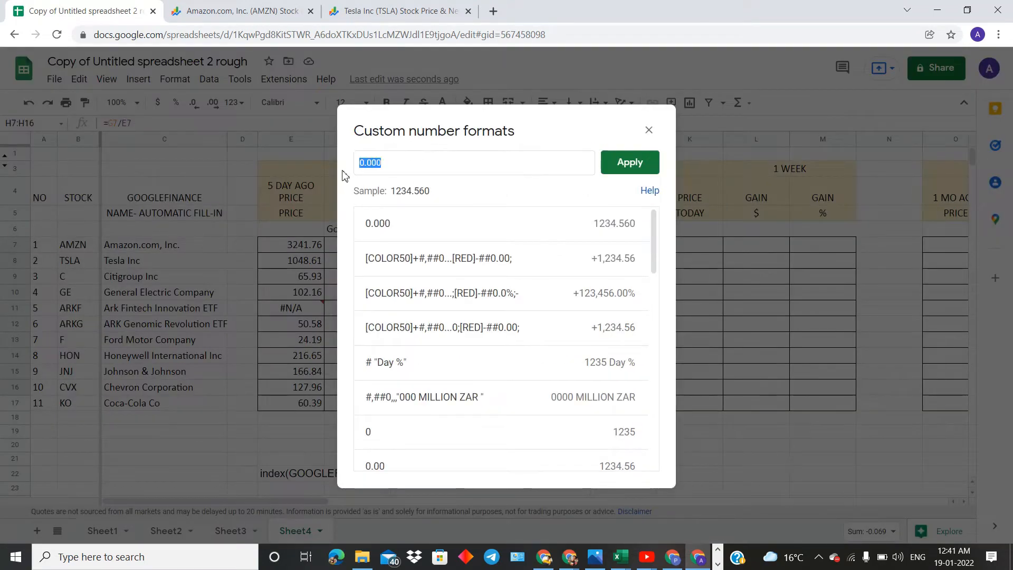
pyautogui.press('BackSpace')
pyautogui.rightClick(396, 166)
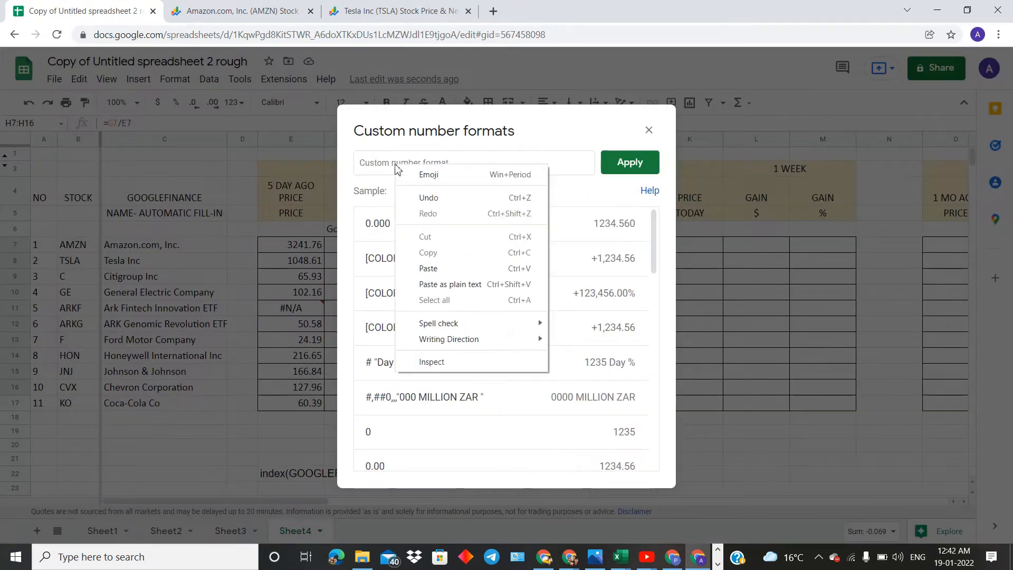
pyautogui.click(457, 271)
pyautogui.click(611, 169)
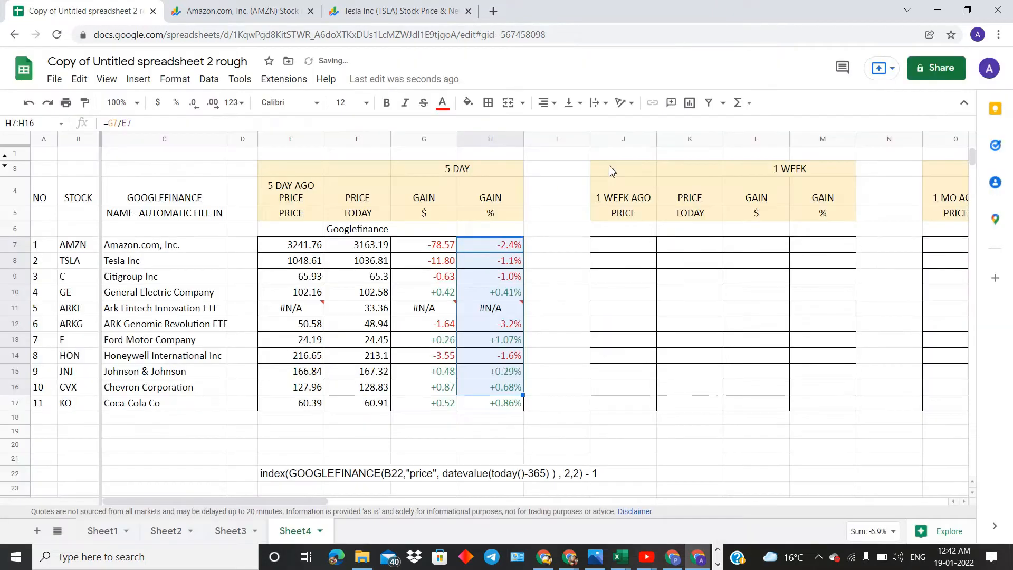
pyautogui.click(584, 231)
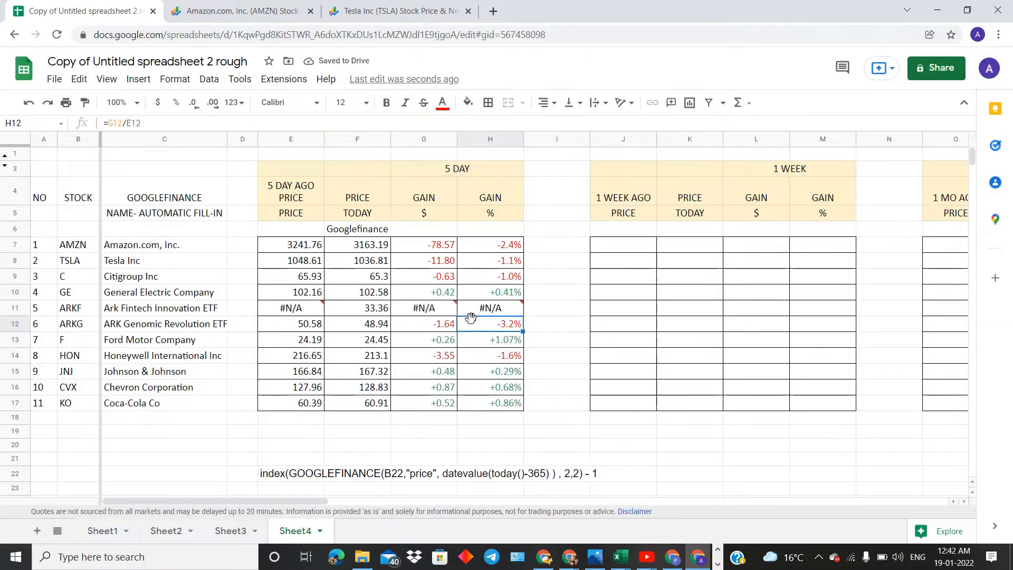
pyautogui.click(428, 308)
pyautogui.click(542, 282)
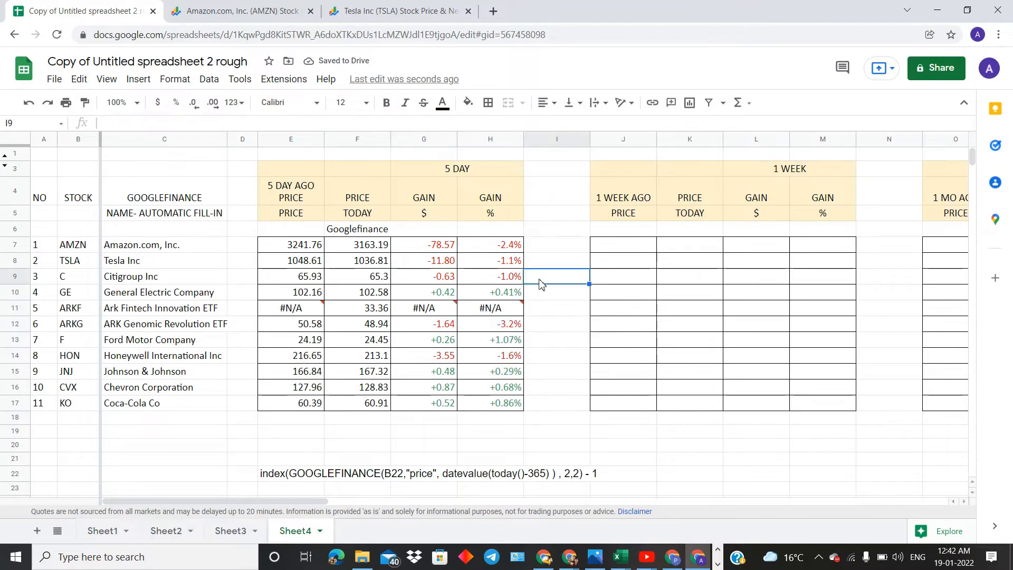
pyautogui.click(545, 376)
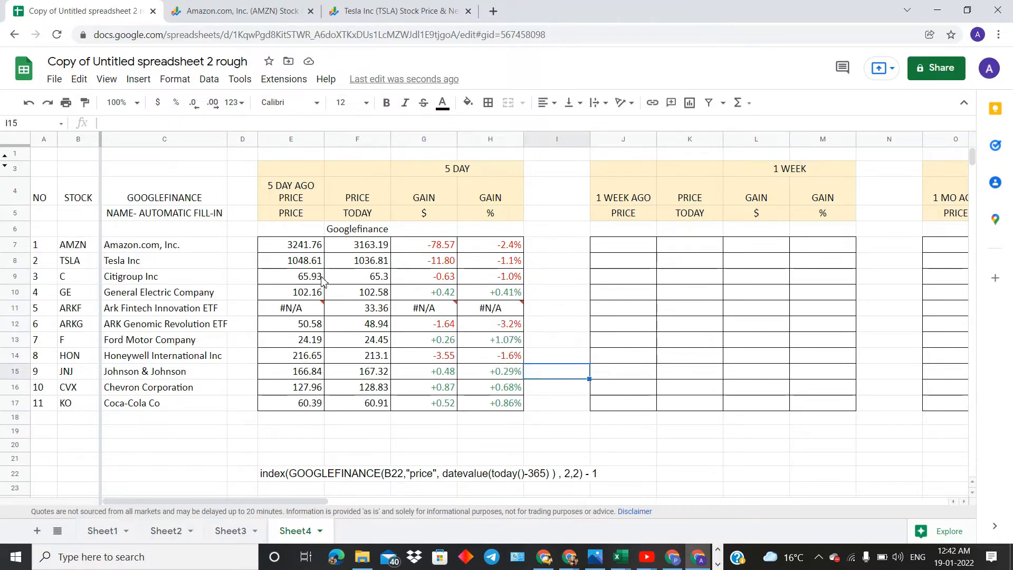
# Step: Copy the 5-day price and gain block E7:H17 into the 1-week block J7:M17
pyautogui.moveTo(298, 248); pyautogui.dragTo(513, 406)
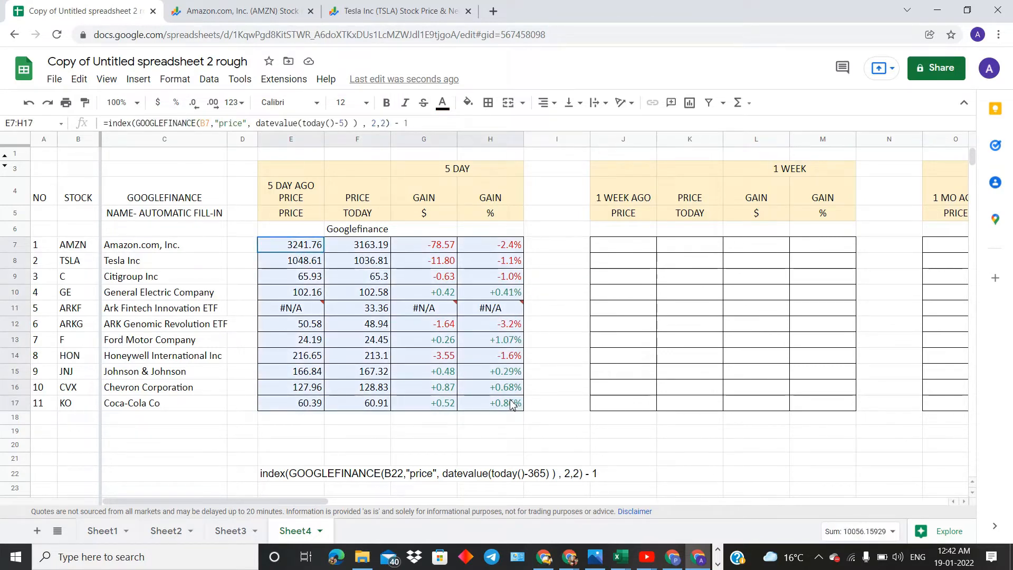
pyautogui.rightClick(483, 329)
pyautogui.click(517, 231)
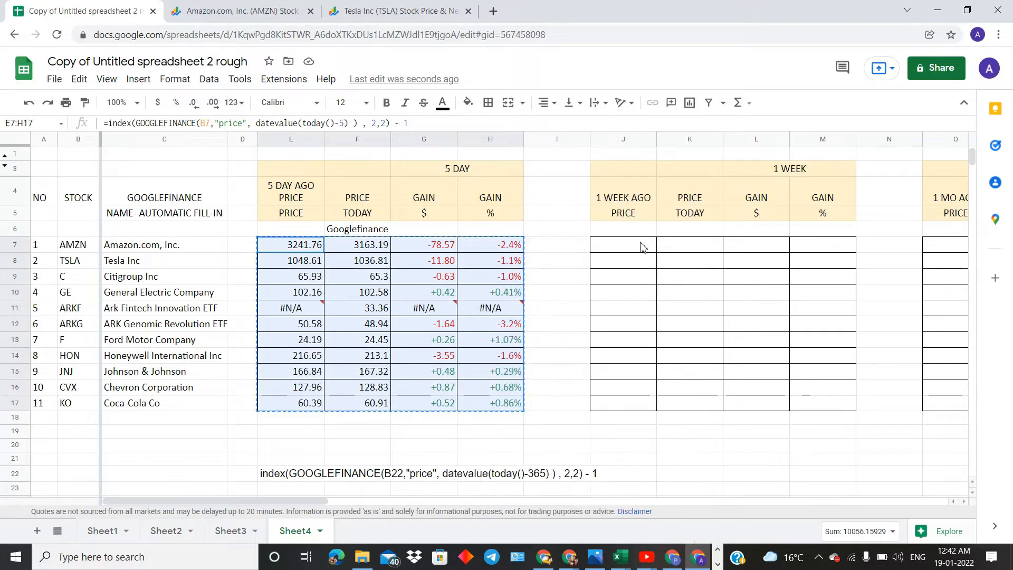
pyautogui.hscroll(2, 644, 253)
pyautogui.hscroll(1, 645, 254)
pyautogui.moveTo(464, 245); pyautogui.dragTo(689, 411)
pyautogui.rightClick(676, 363)
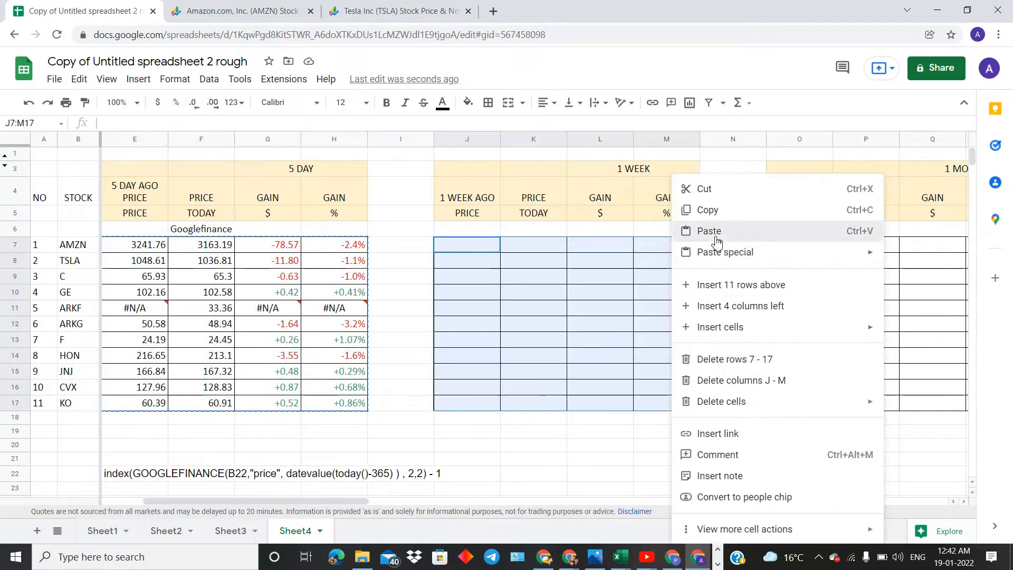
pyautogui.click(705, 167)
# Step: Change the ticker reference in J7's 1-week-ago price formula to $B7 and fill the formula down to J17
pyautogui.click(467, 247)
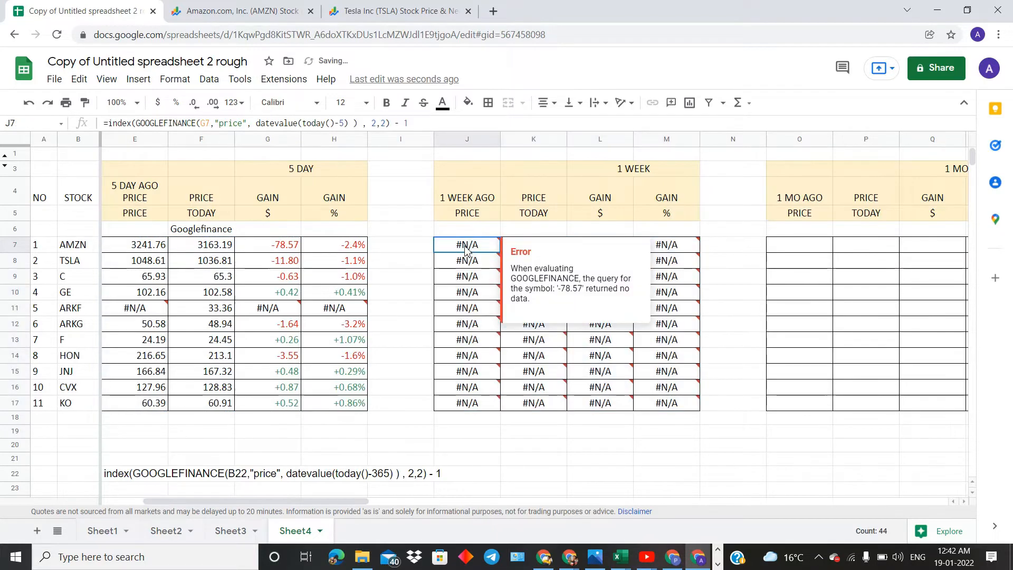
pyautogui.doubleClick(205, 123)
pyautogui.press('BackSpace')
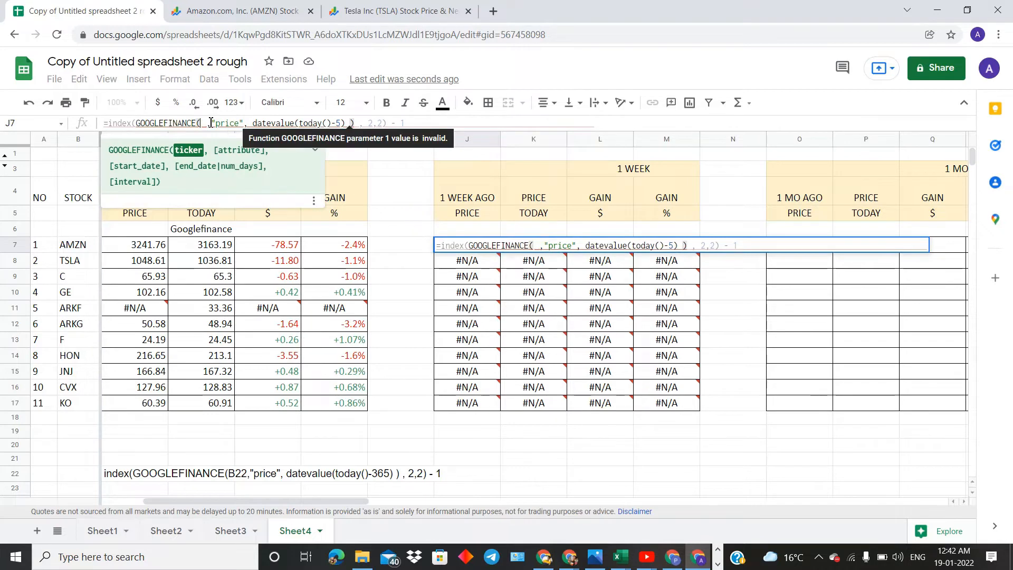
pyautogui.write('B')
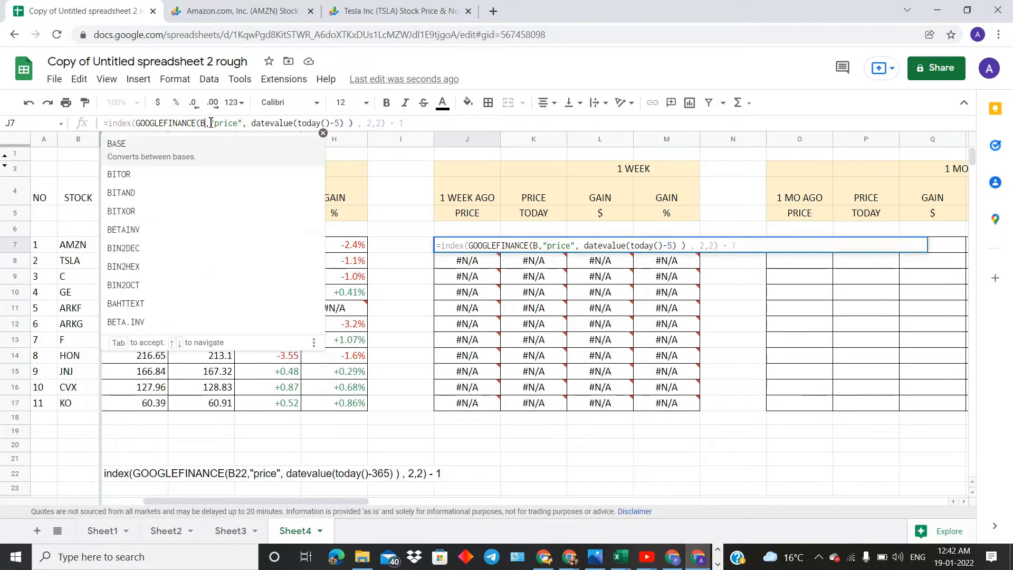
pyautogui.press('BackSpace')
pyautogui.write('4')
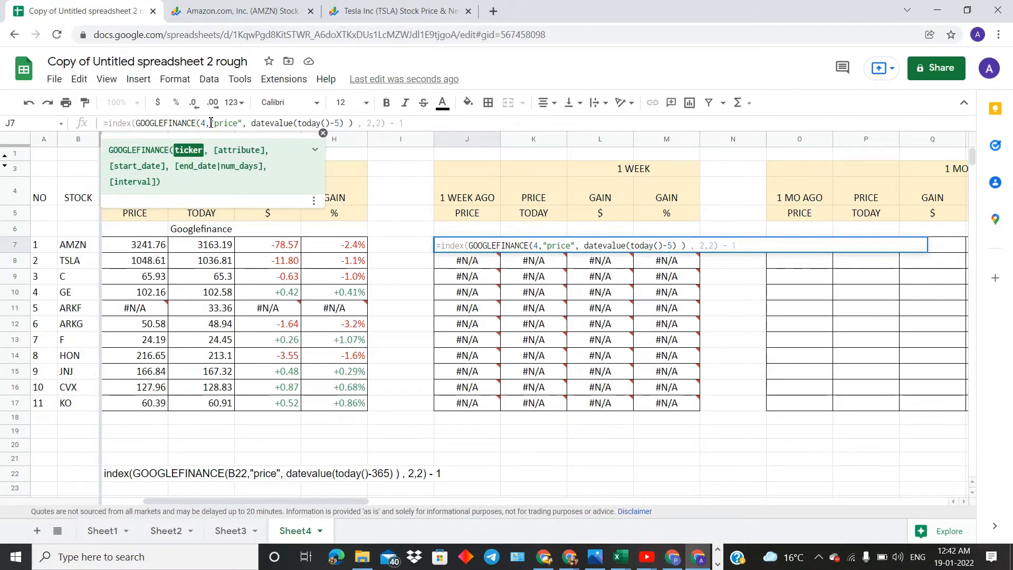
pyautogui.press('BackSpace')
pyautogui.write('$')
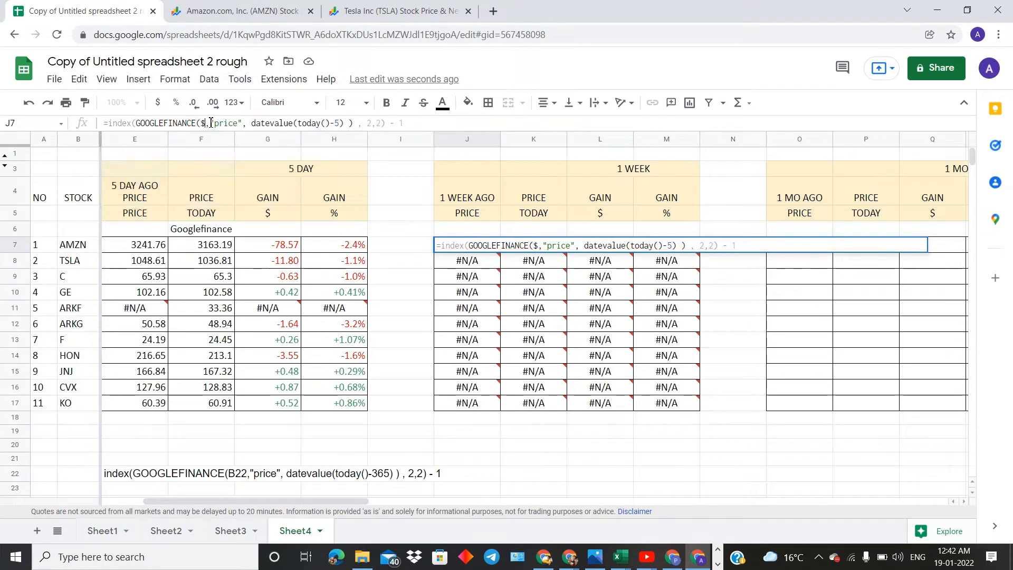
pyautogui.write('b7')
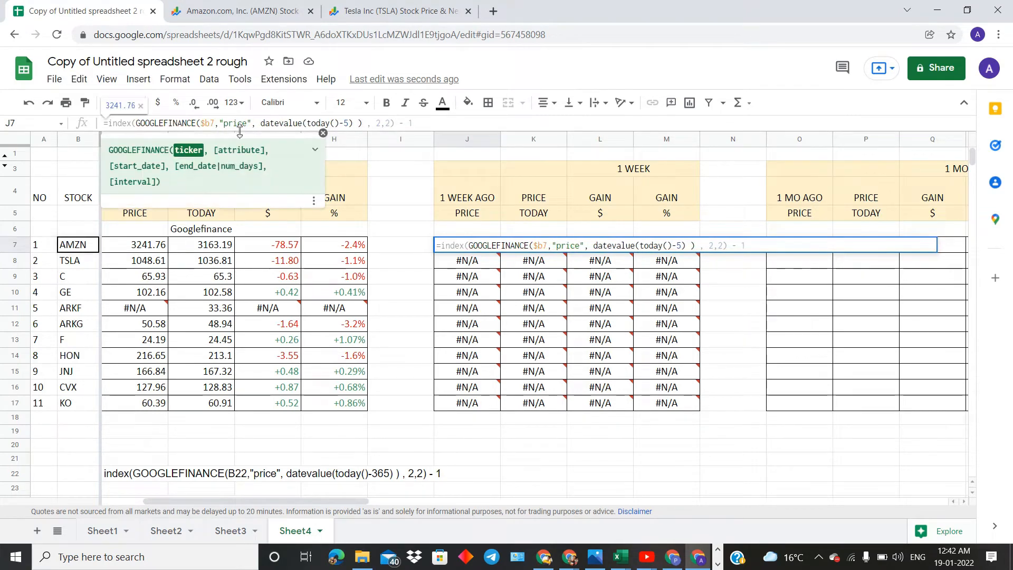
pyautogui.press('Return')
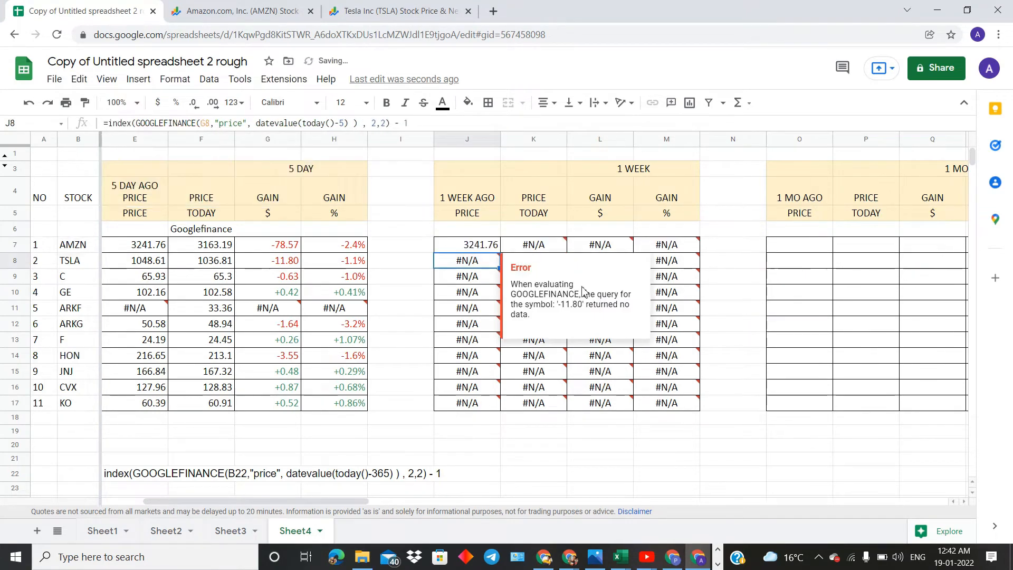
pyautogui.click(495, 246)
pyautogui.moveTo(497, 248); pyautogui.dragTo(498, 408)
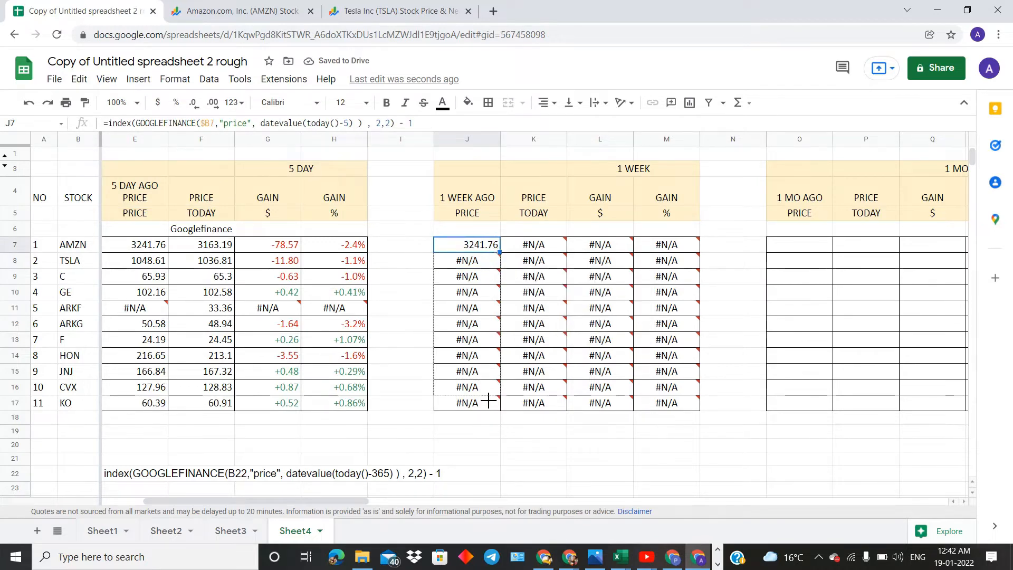
# Step: Change the ticker reference in K7's 1-week current price formula to $B7 and fill the formula down to K17
pyautogui.click(540, 252)
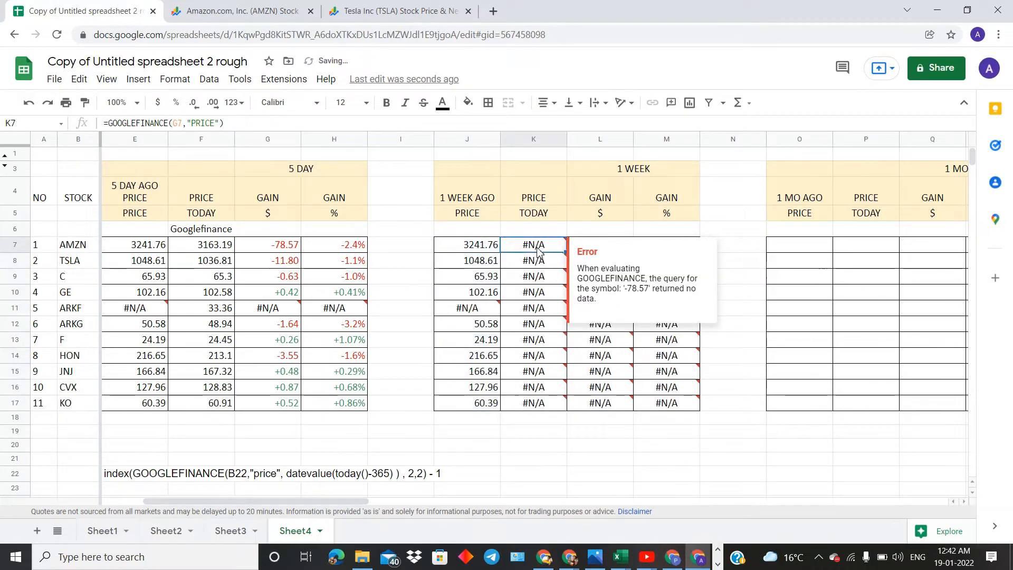
pyautogui.click(178, 125)
pyautogui.press('BackSpace')
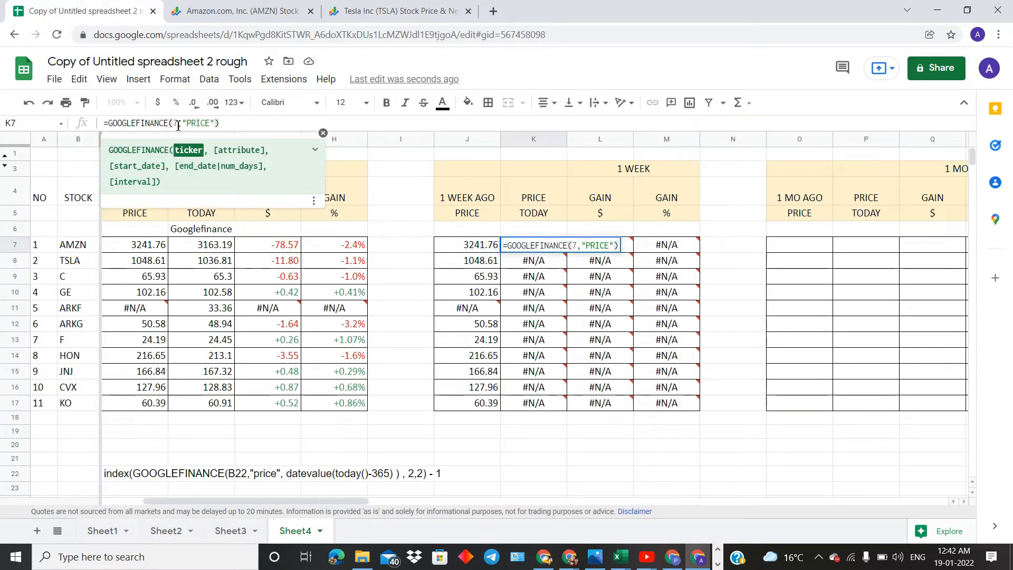
pyautogui.write('$b')
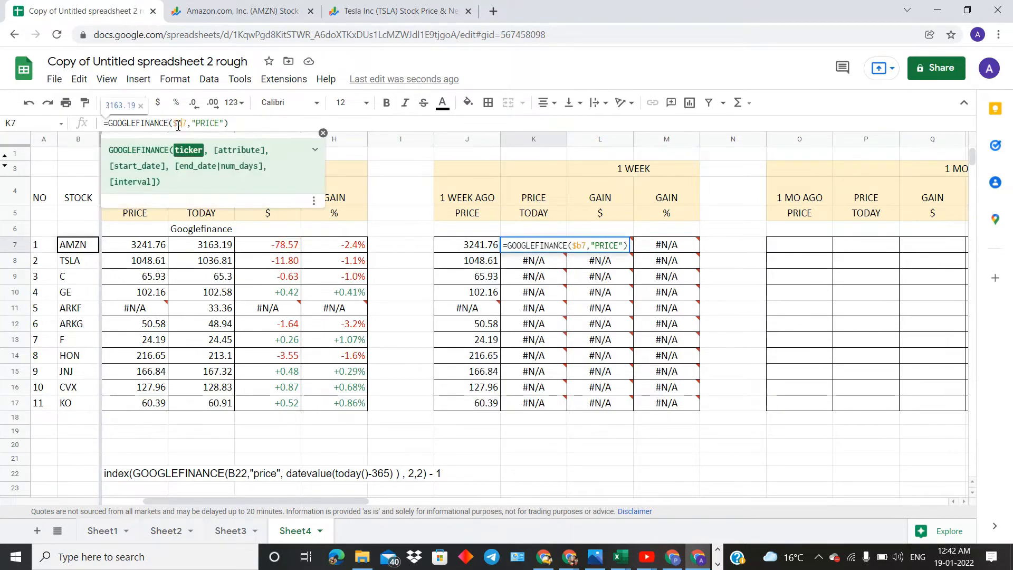
pyautogui.press('Return')
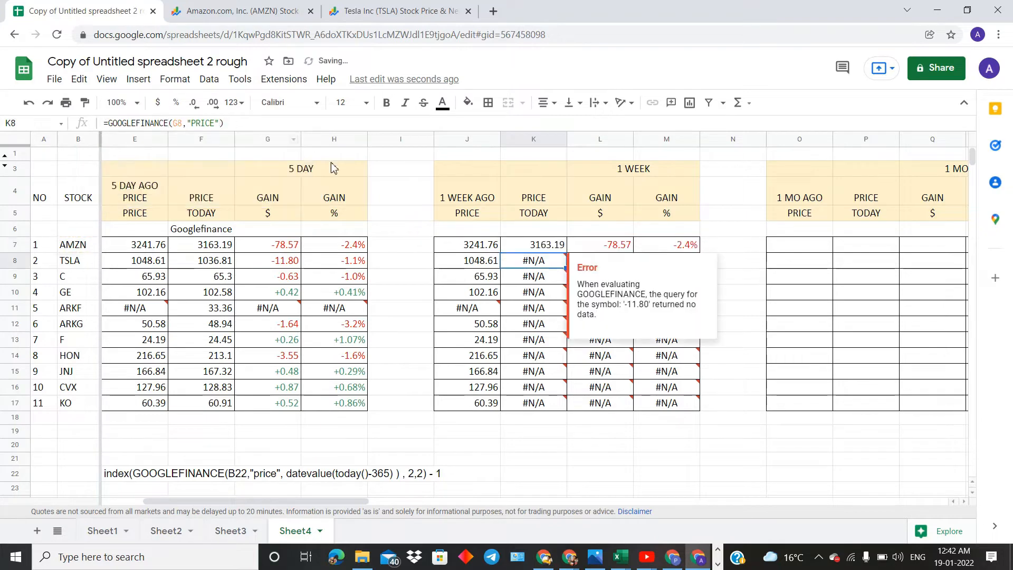
pyautogui.click(532, 247)
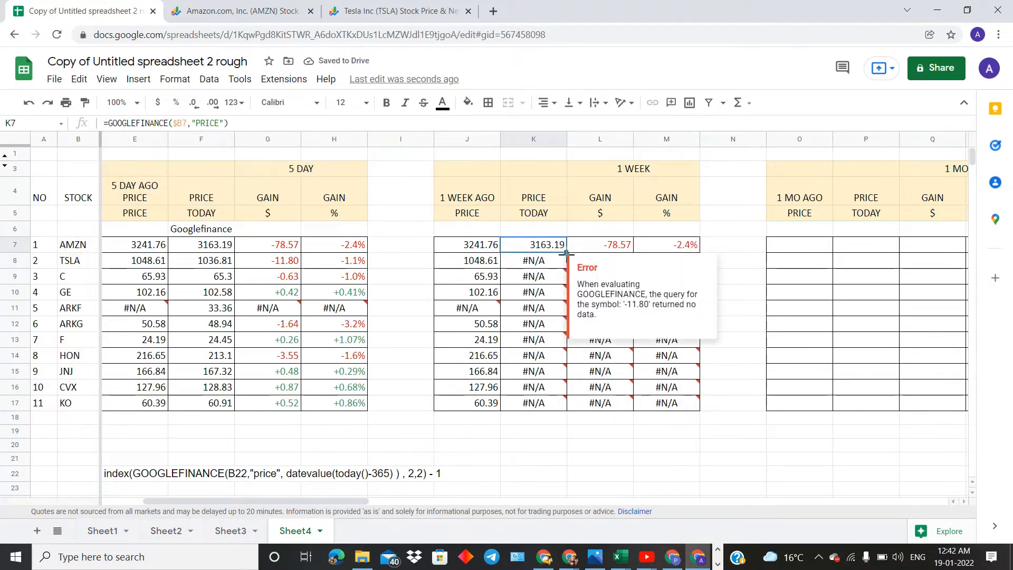
pyautogui.moveTo(566, 252); pyautogui.dragTo(566, 409)
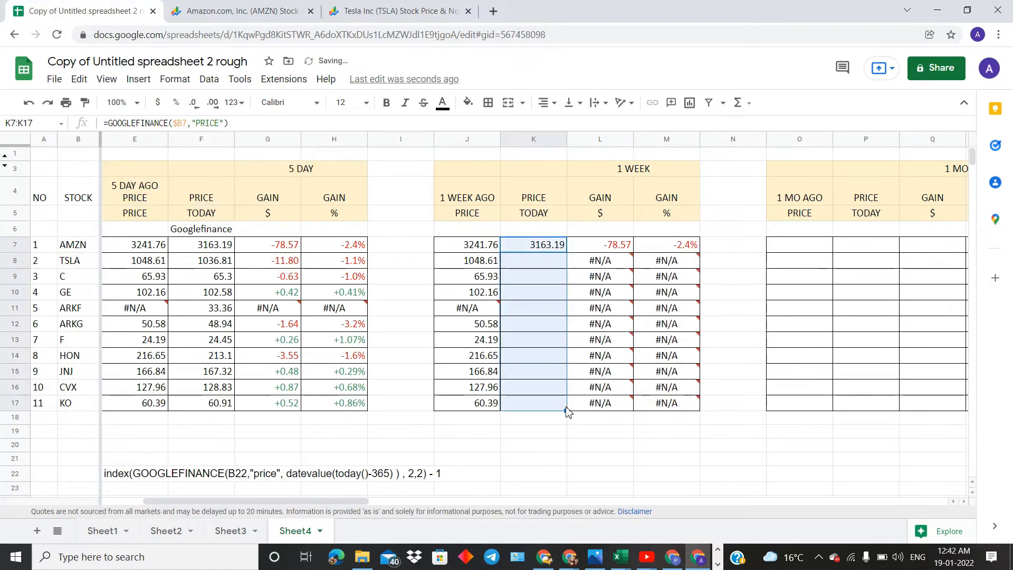
# Step: Set the lookback in J7's 1-week-ago price formula to today()-7 and fill the formula down to J17
pyautogui.click(485, 248)
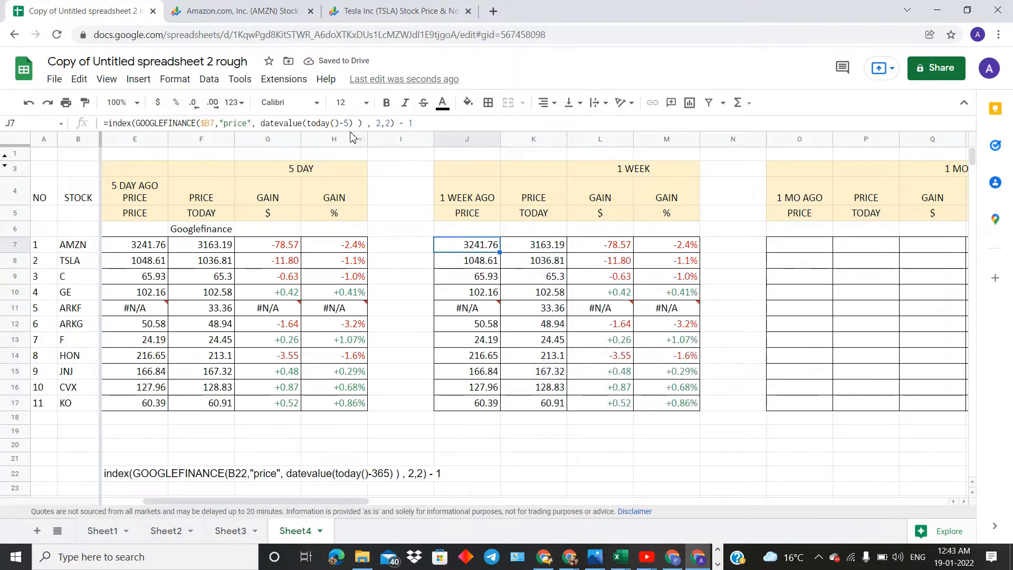
pyautogui.click(350, 124)
pyautogui.press('BackSpace')
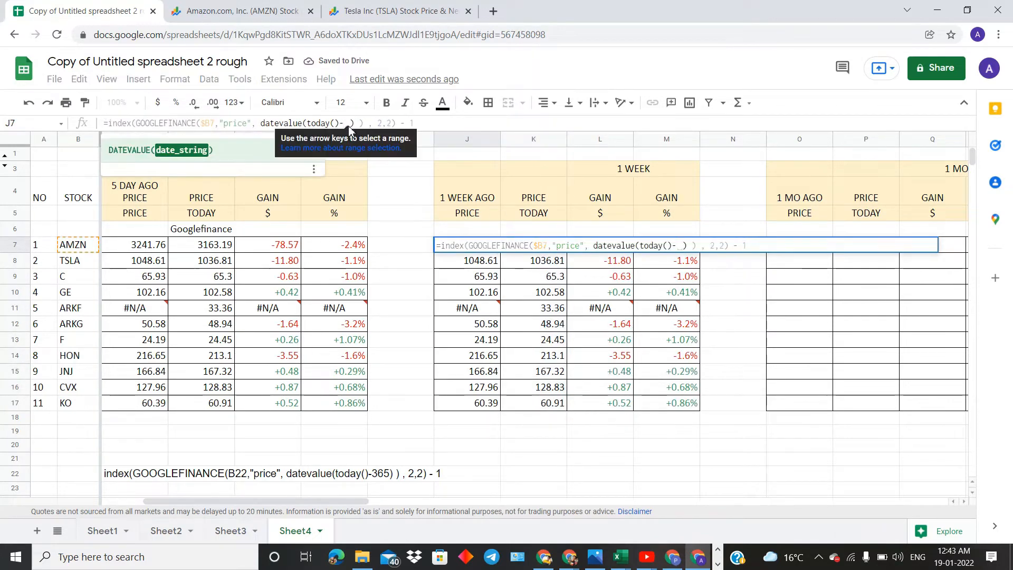
pyautogui.write('7')
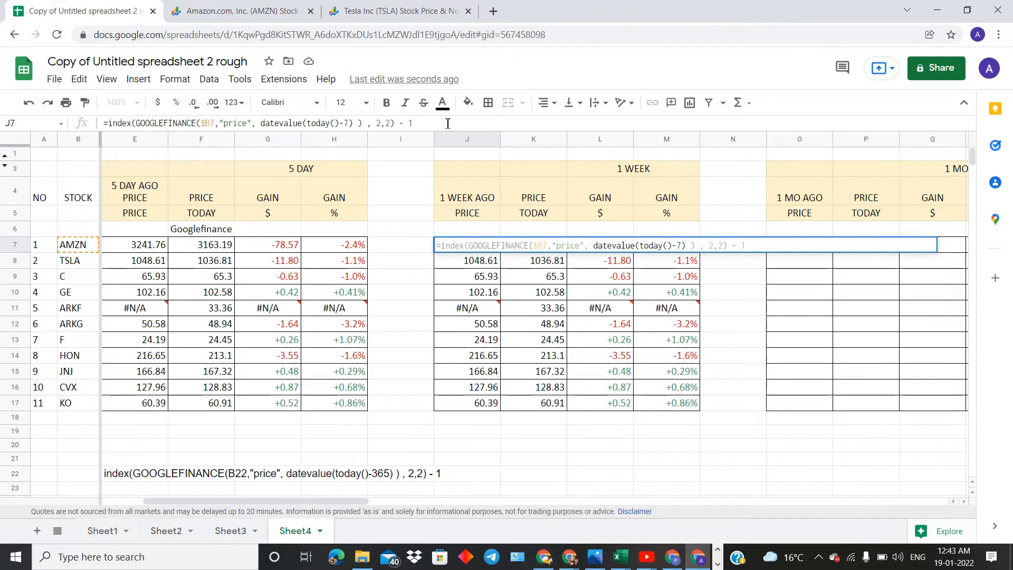
pyautogui.press('Return')
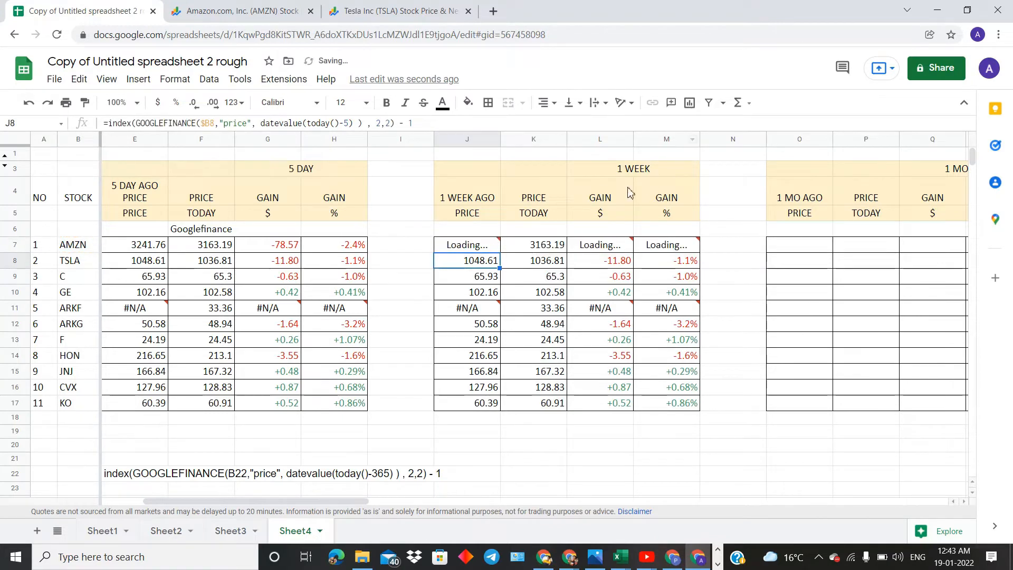
pyautogui.click(497, 247)
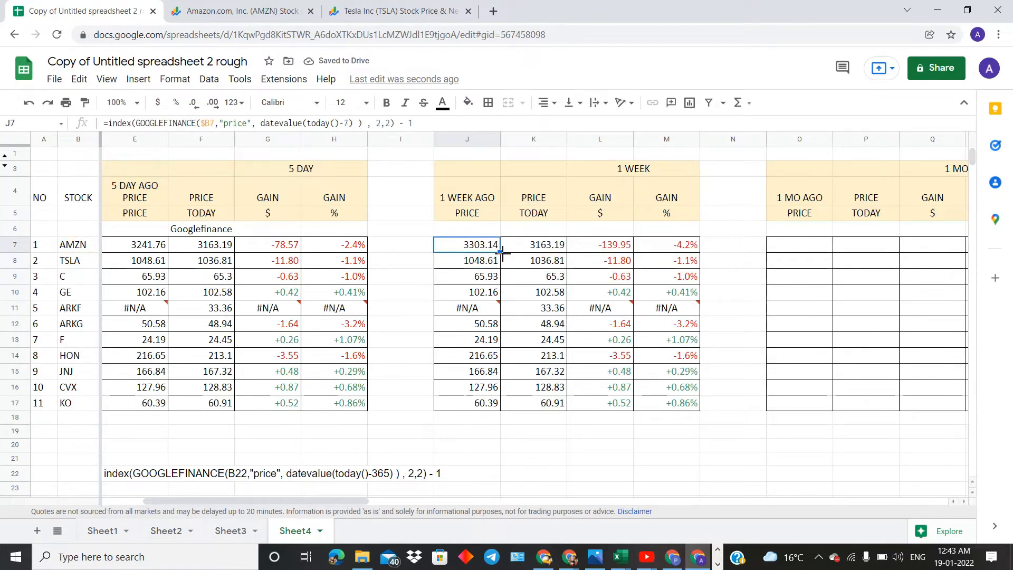
pyautogui.moveTo(502, 252); pyautogui.dragTo(498, 403)
pyautogui.click(498, 403)
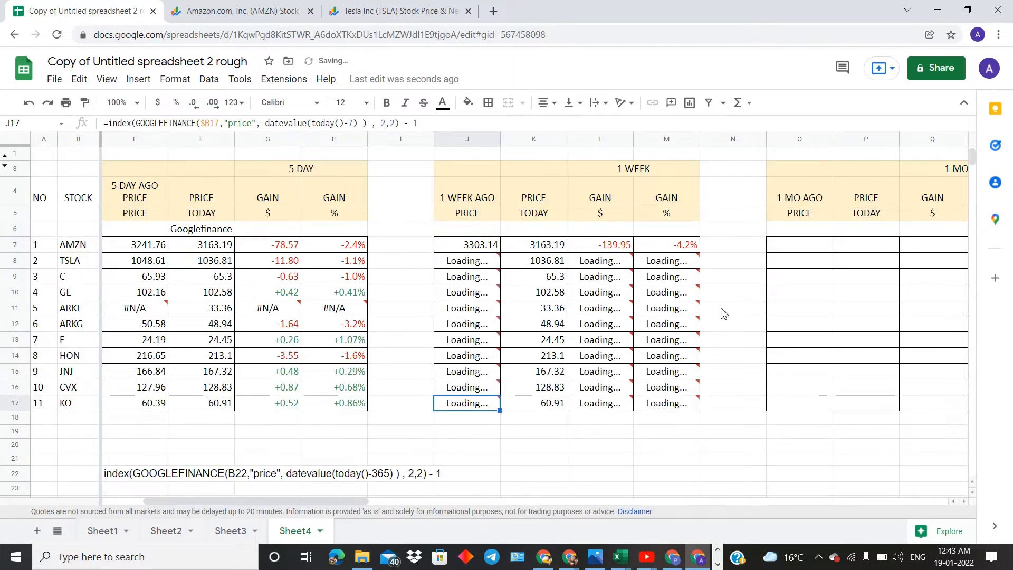
pyautogui.click(650, 261)
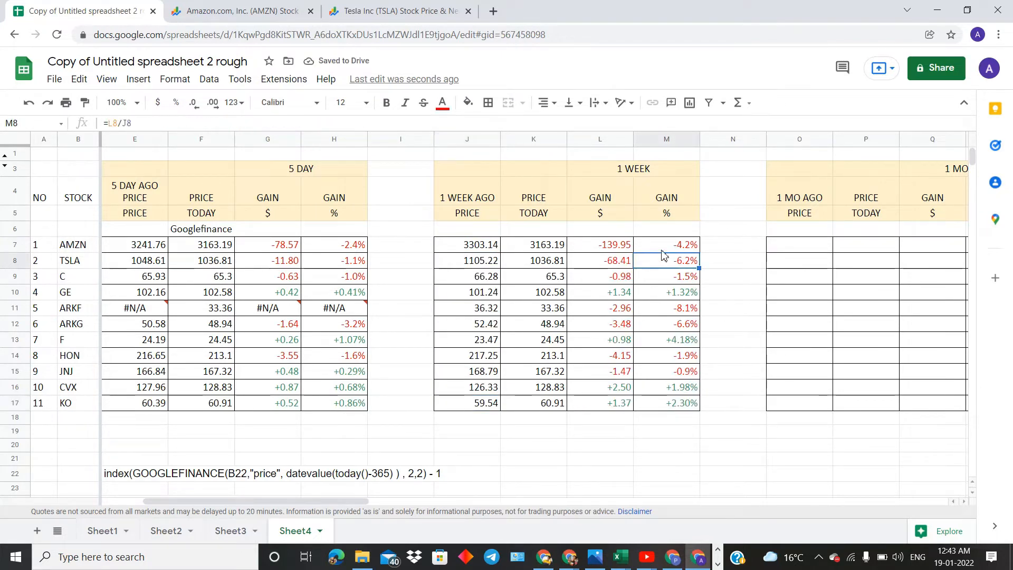
pyautogui.click(662, 250)
# Step: Copy the 1-week price and gain block J7:M17 into the 1-month block O7:R17
pyautogui.hscroll(5, 554, 253)
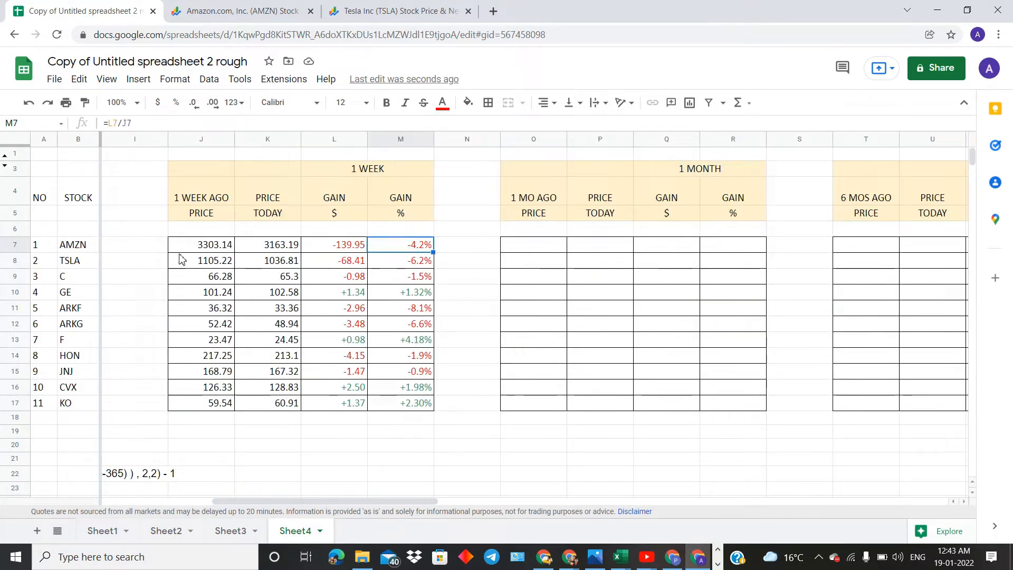
pyautogui.click(184, 246)
pyautogui.moveTo(194, 247); pyautogui.dragTo(398, 406)
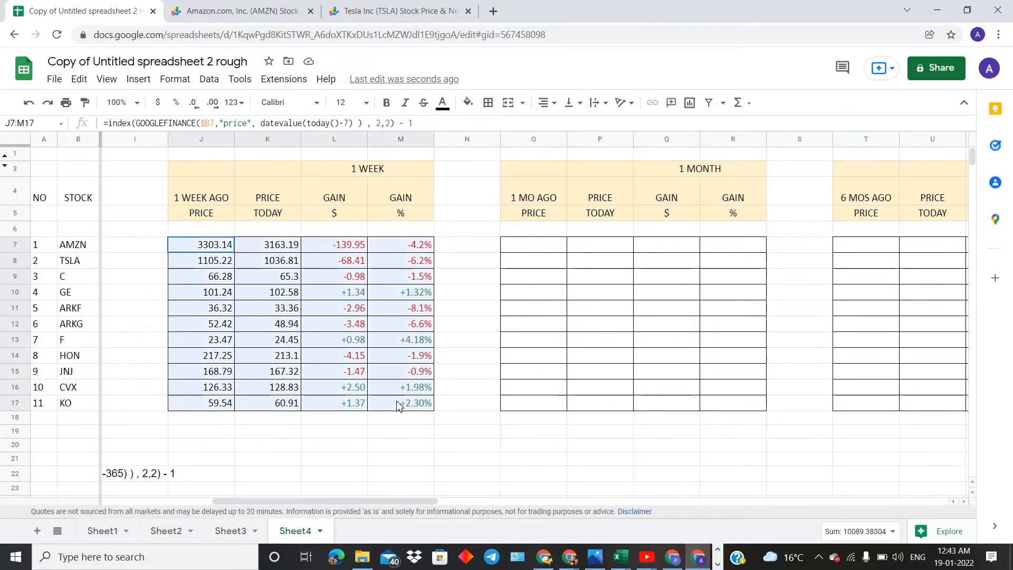
pyautogui.rightClick(398, 407)
pyautogui.click(425, 229)
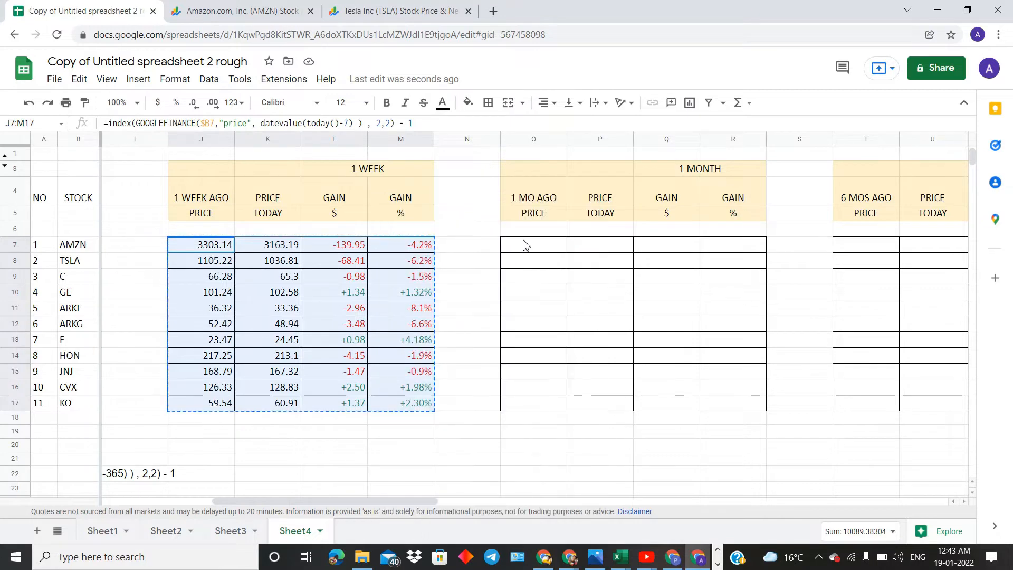
pyautogui.moveTo(525, 245); pyautogui.dragTo(740, 405)
pyautogui.rightClick(737, 389)
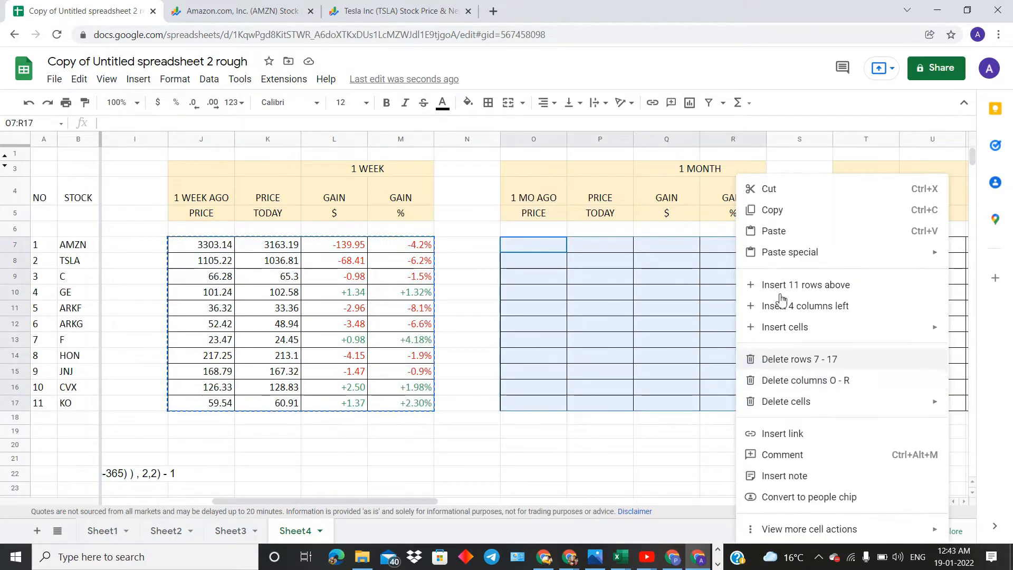
pyautogui.click(778, 231)
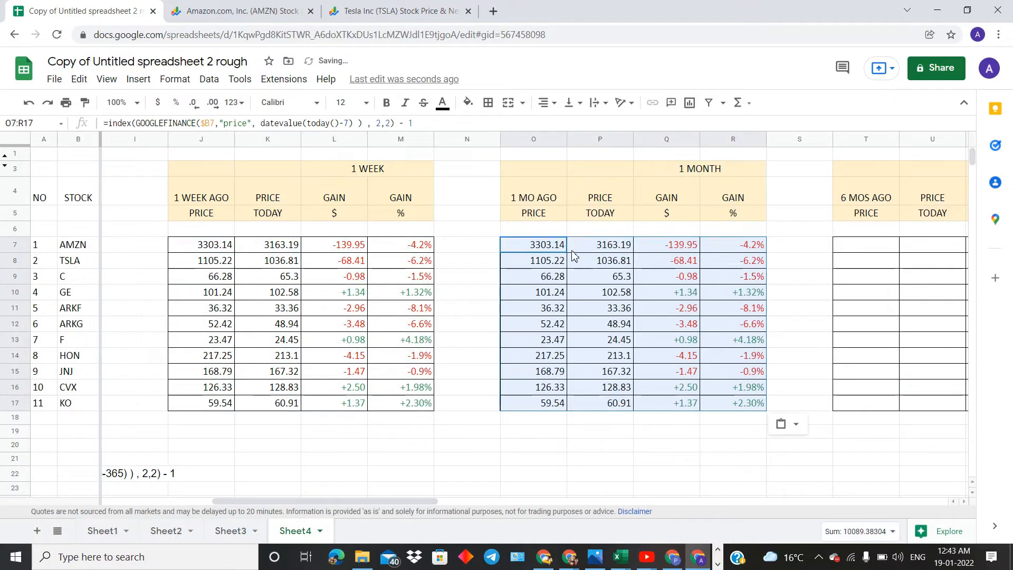
# Step: Set the lookback in O7's 1-month-ago price formula to today()-30 and fill the formula down to O17
pyautogui.click(351, 123)
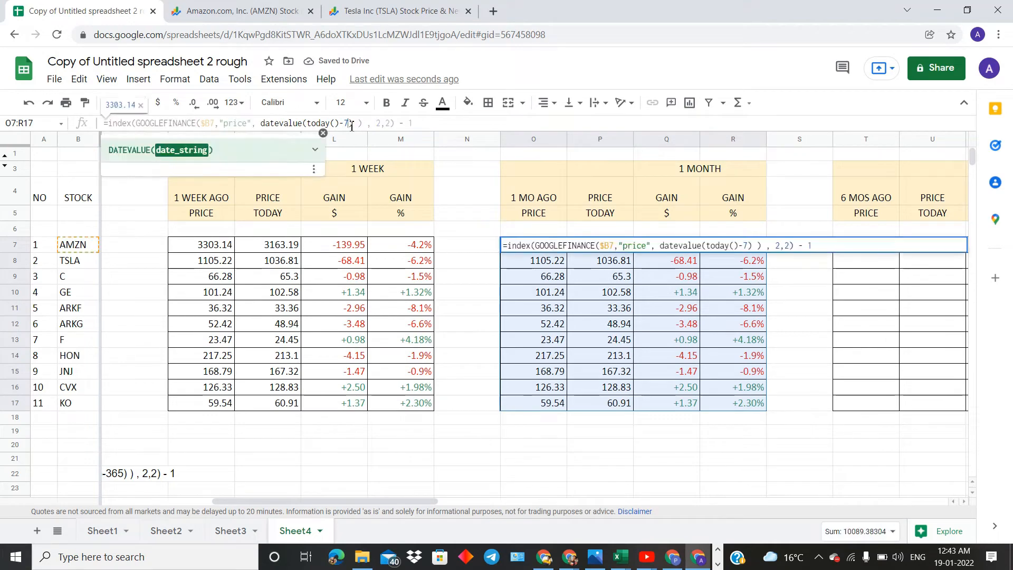
pyautogui.press('BackSpace')
pyautogui.write('30')
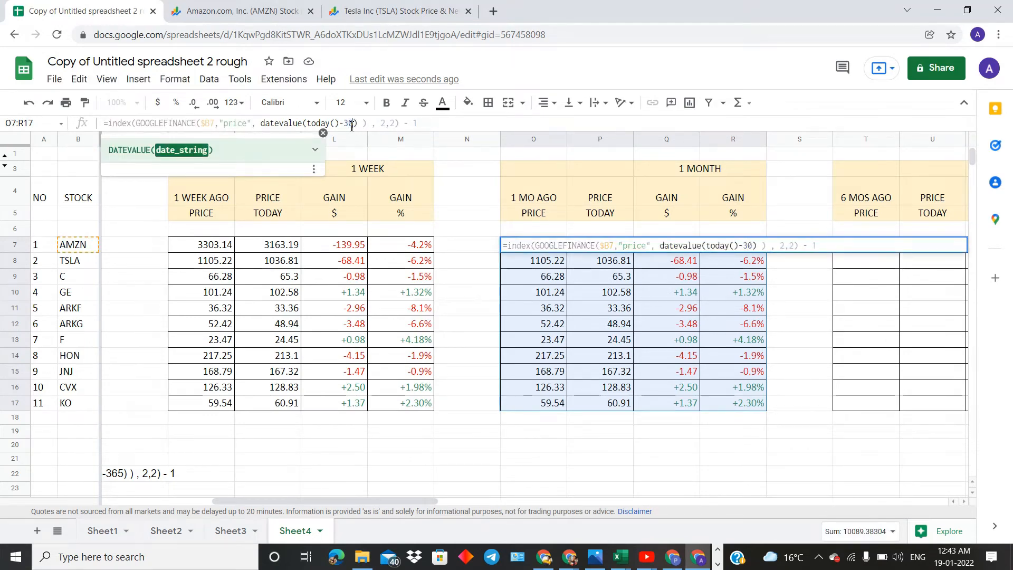
pyautogui.press('Return')
pyautogui.click(546, 244)
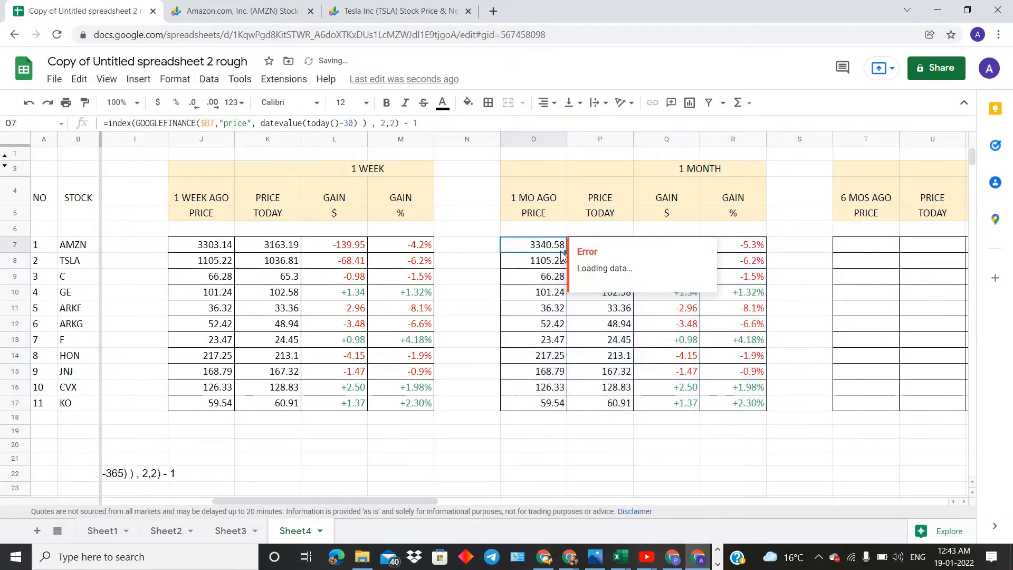
pyautogui.moveTo(566, 252); pyautogui.dragTo(571, 407)
# Step: Change the past price header in T4 of the 3-month block to "3 MOS AGO"
pyautogui.hscroll(3, 788, 257)
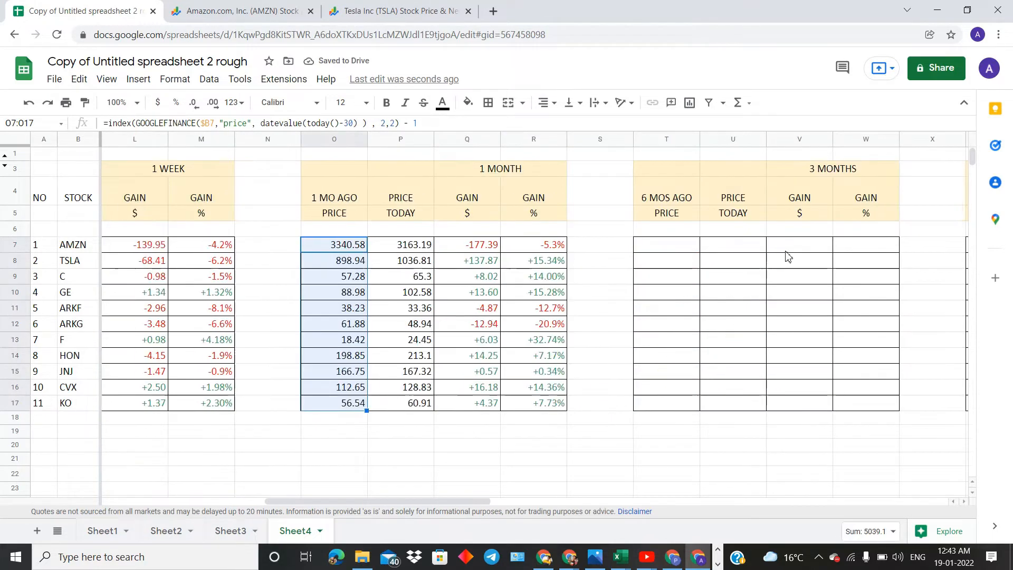
pyautogui.hscroll(2, 788, 257)
pyautogui.click(590, 260)
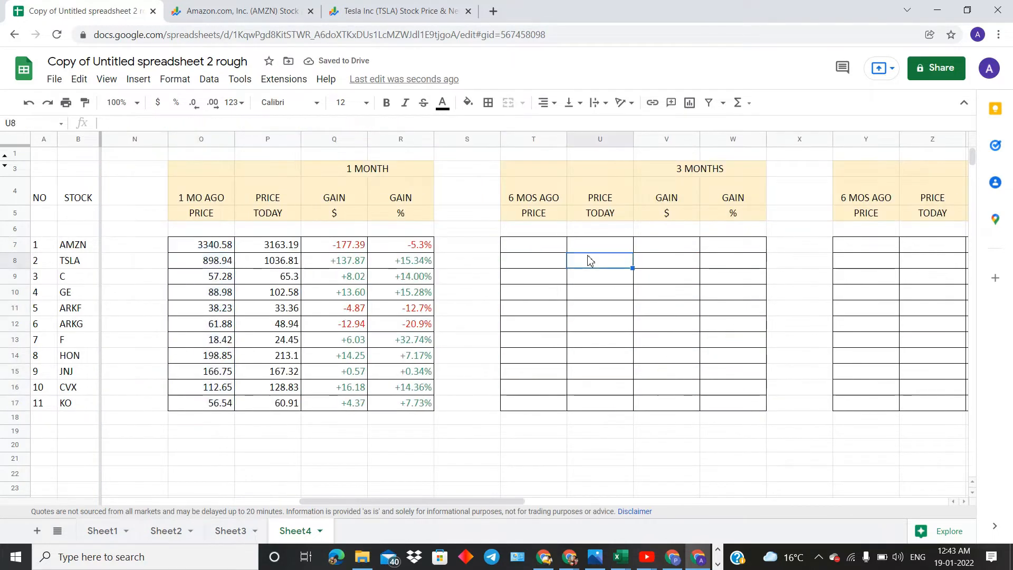
pyautogui.doubleClick(521, 202)
pyautogui.click(516, 186)
pyautogui.press('BackSpace')
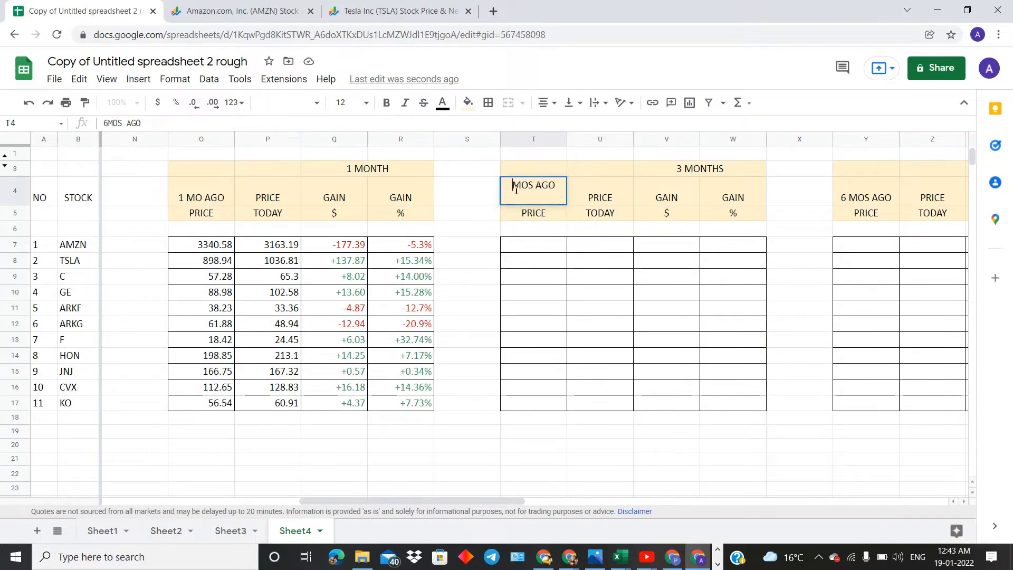
pyautogui.write('3')
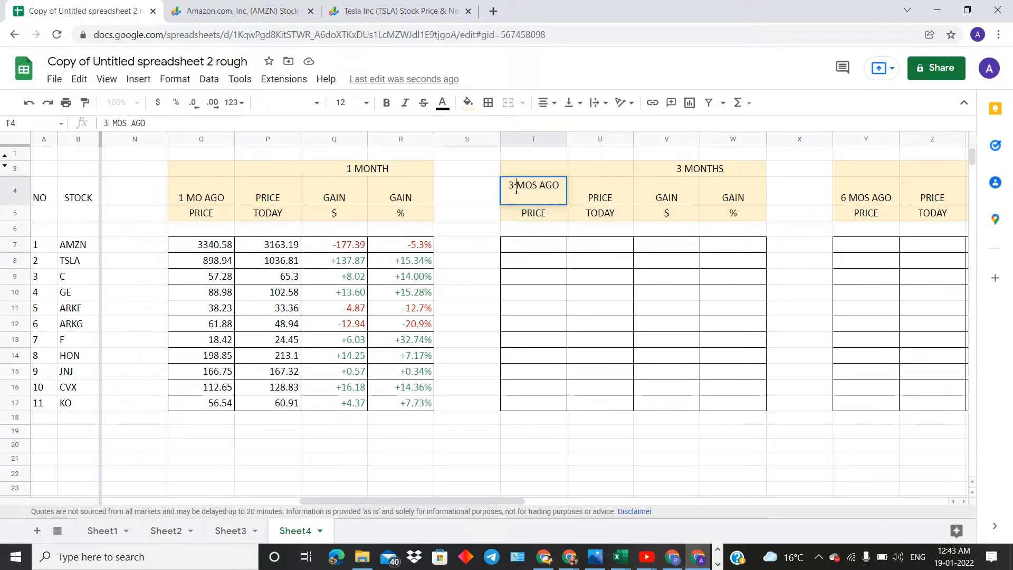
pyautogui.click(533, 283)
# Step: Paste the copied 1-week price and gain block into the 3-month block T7:W17
pyautogui.moveTo(525, 250)
pyautogui.mouseDown()
pyautogui.moveTo(570, 294)
pyautogui.moveTo(736, 403)
pyautogui.mouseUp()
pyautogui.rightClick(713, 354)
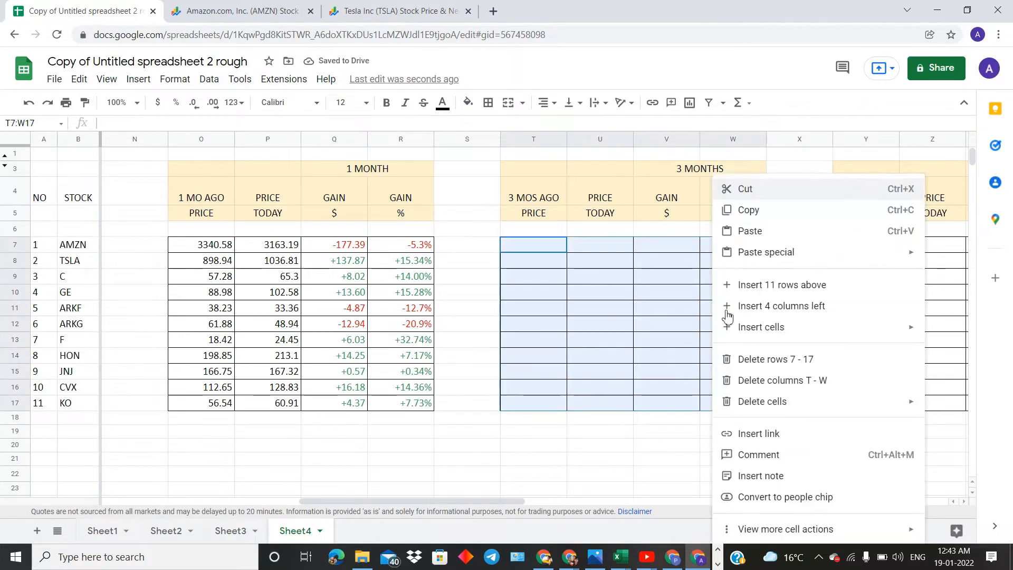
pyautogui.click(763, 229)
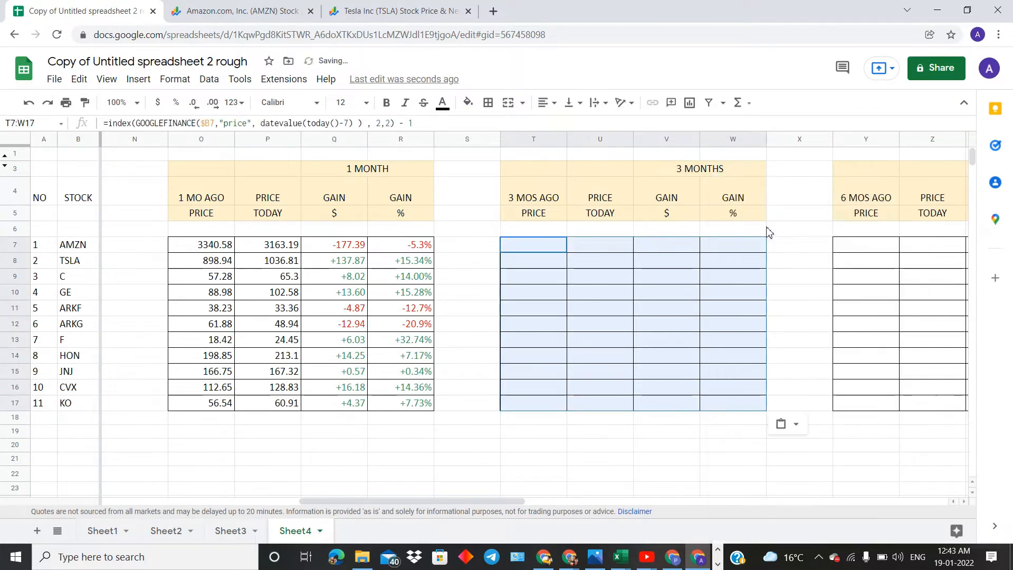
# Step: Set the lookback in T7's 3-months-ago price formula to today()-90 and fill the formula down to T17
pyautogui.click(523, 238)
pyautogui.click(350, 122)
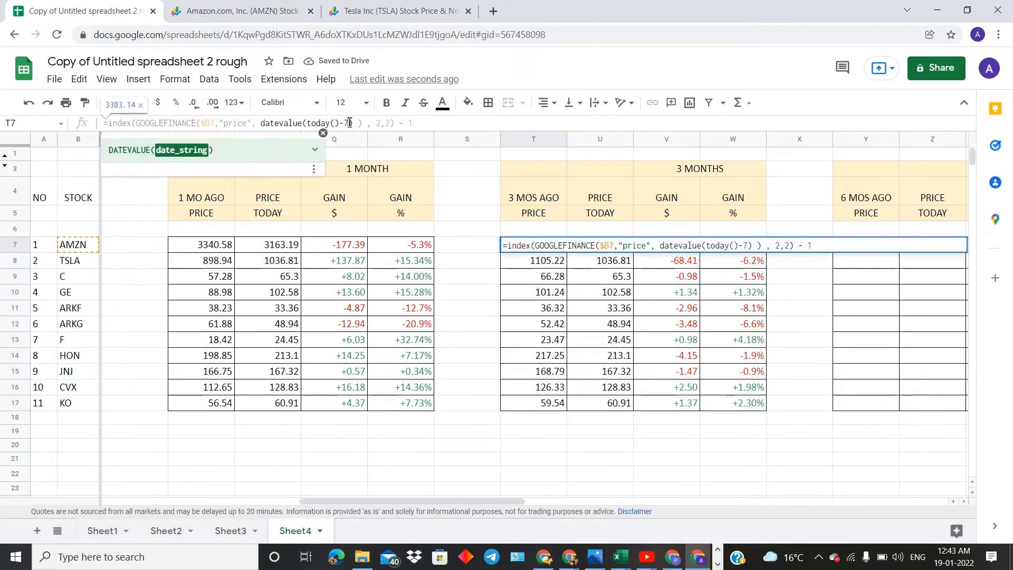
pyautogui.press('BackSpace')
pyautogui.write('90')
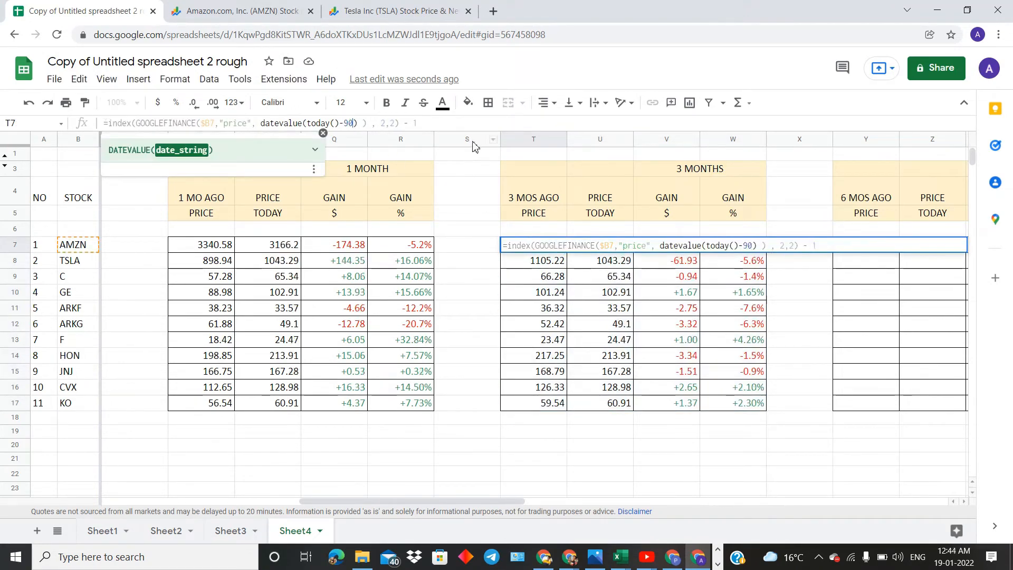
pyautogui.press('Return')
pyautogui.click(554, 247)
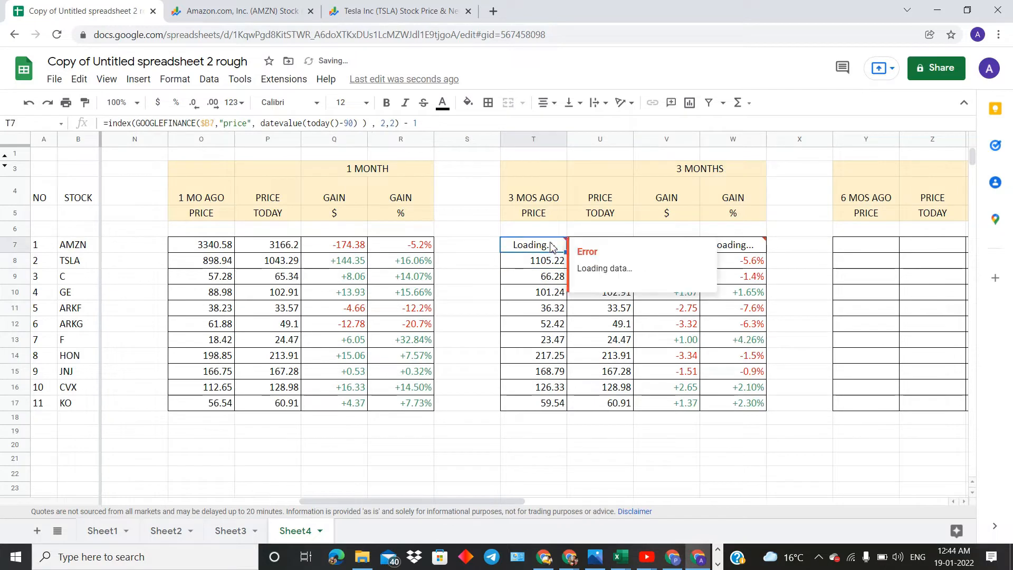
pyautogui.moveTo(566, 252); pyautogui.dragTo(561, 408)
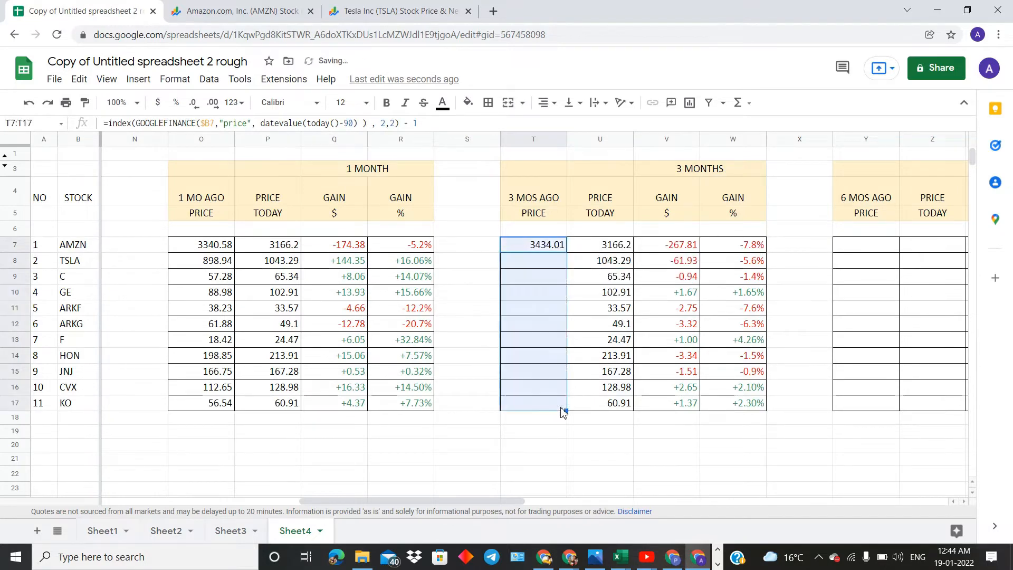
pyautogui.click(600, 342)
# Step: Paste the copied 1-week price and gain block into the 6-month block Y7:AB17
pyautogui.hscroll(2, 814, 278)
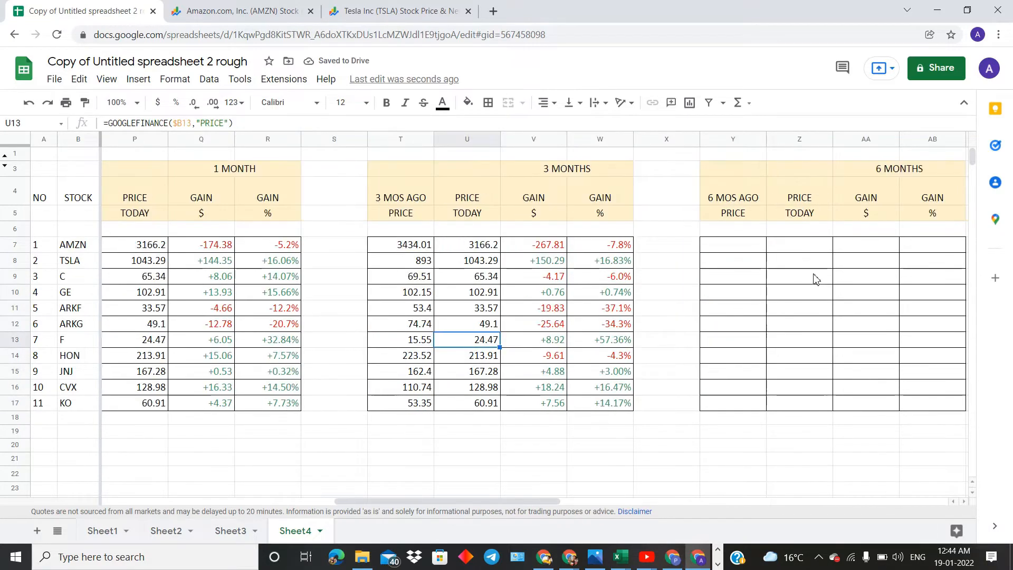
pyautogui.hscroll(4, 760, 276)
pyautogui.moveTo(472, 247); pyautogui.dragTo(659, 418)
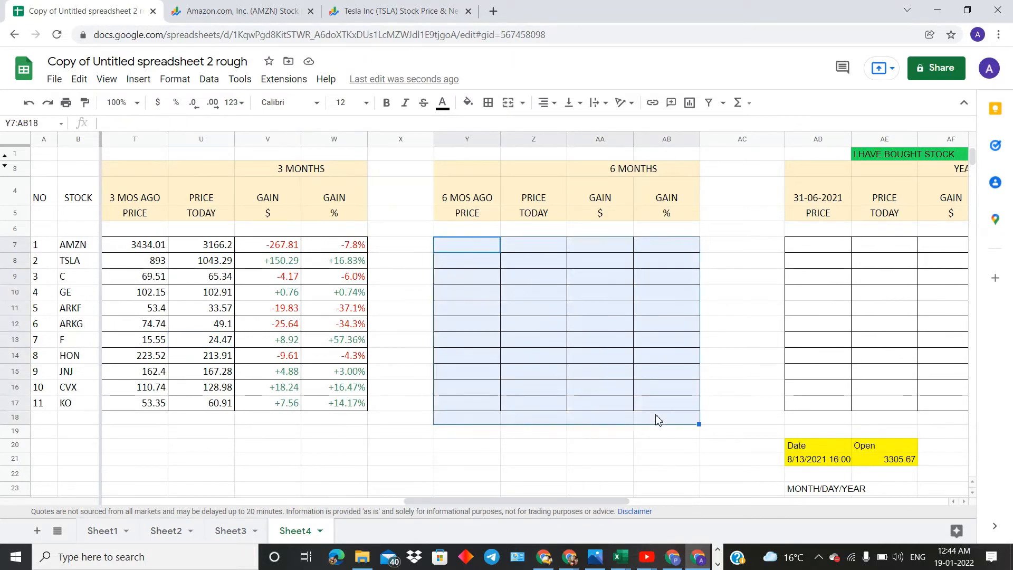
pyautogui.click(643, 356)
pyautogui.moveTo(482, 250); pyautogui.dragTo(655, 406)
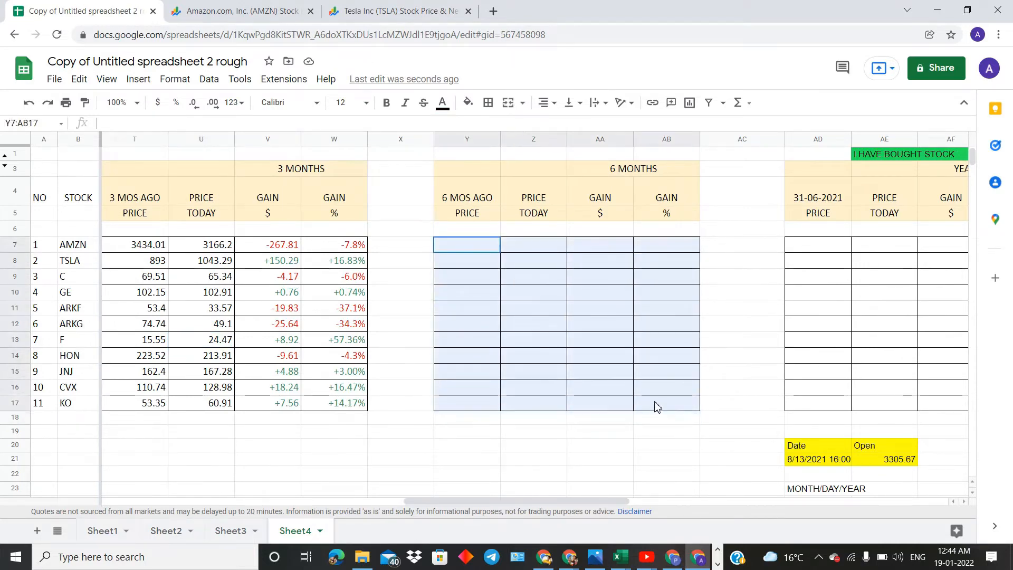
pyautogui.rightClick(656, 407)
pyautogui.click(708, 230)
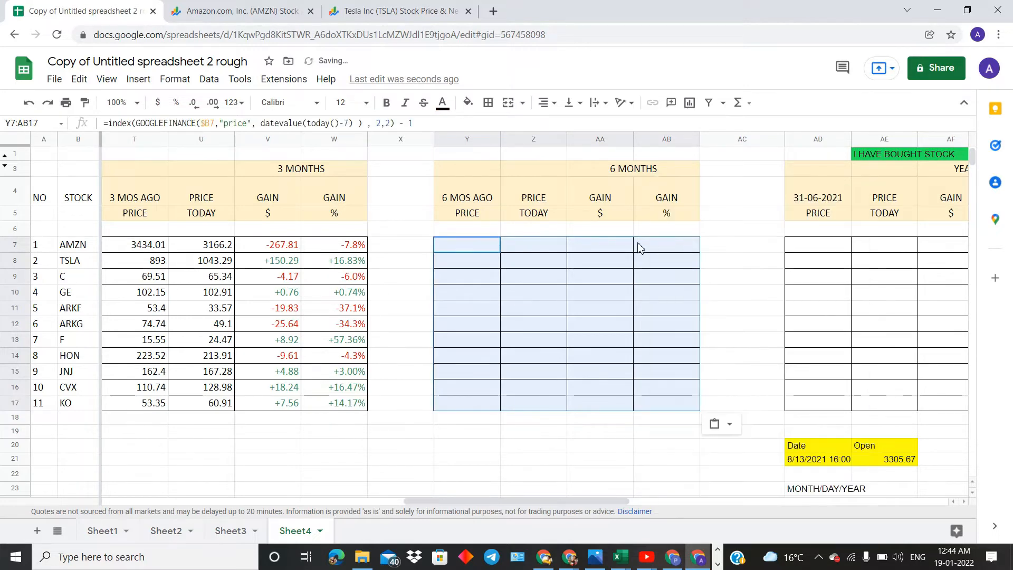
# Step: Set the lookback in Y7's 6-months-ago price formula to today()-180 and fill the formula down to Y17
pyautogui.click(348, 124)
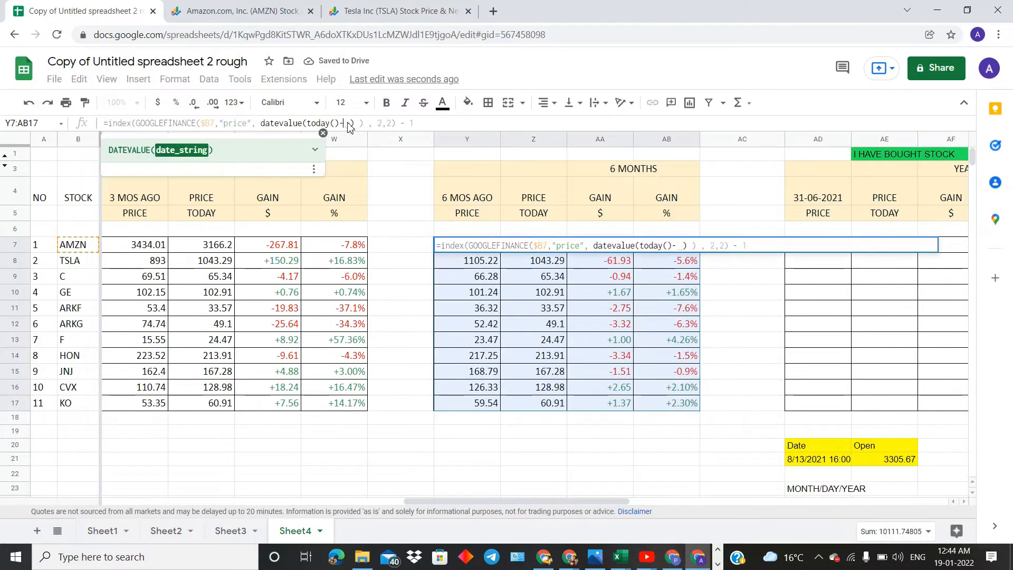
pyautogui.write('80')
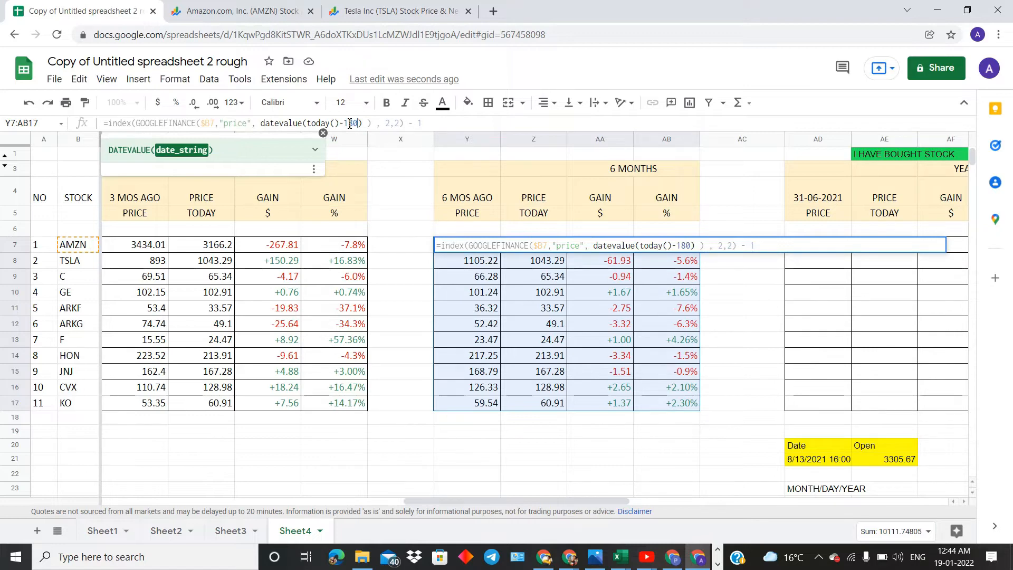
pyautogui.press('Return')
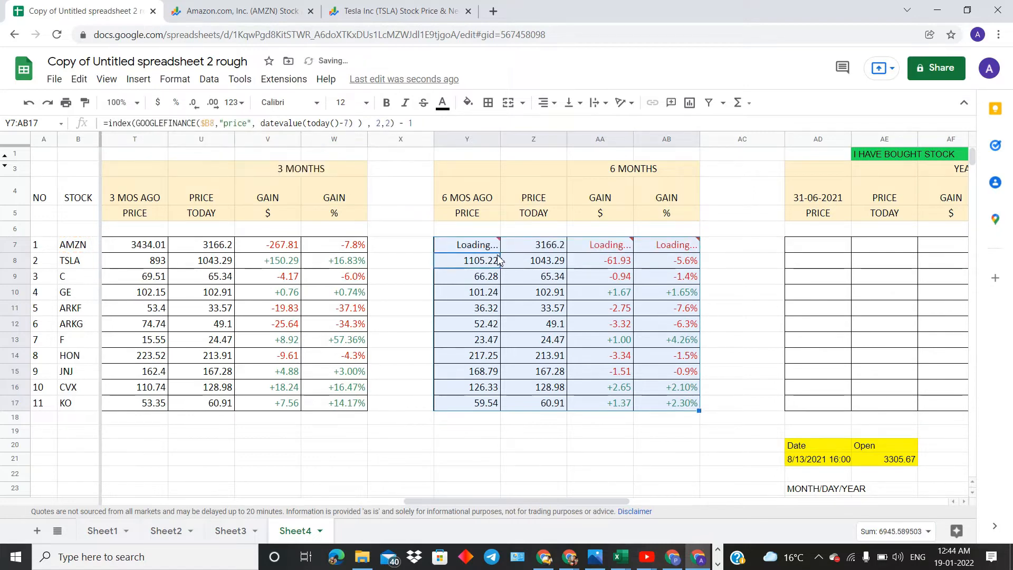
pyautogui.press('Up')
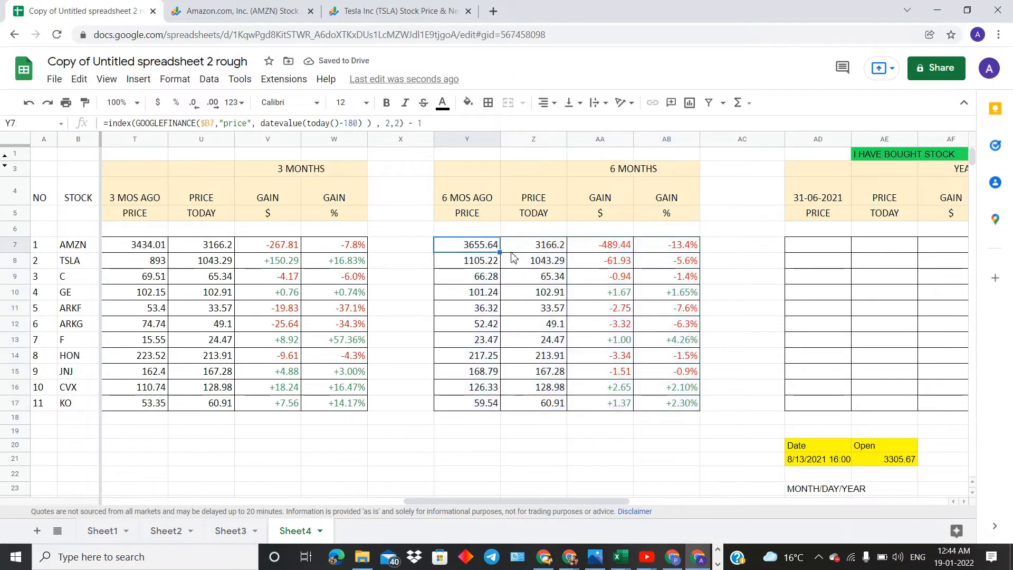
pyautogui.click(478, 276)
pyautogui.click(479, 244)
pyautogui.moveTo(503, 255); pyautogui.dragTo(501, 410)
pyautogui.click(468, 261)
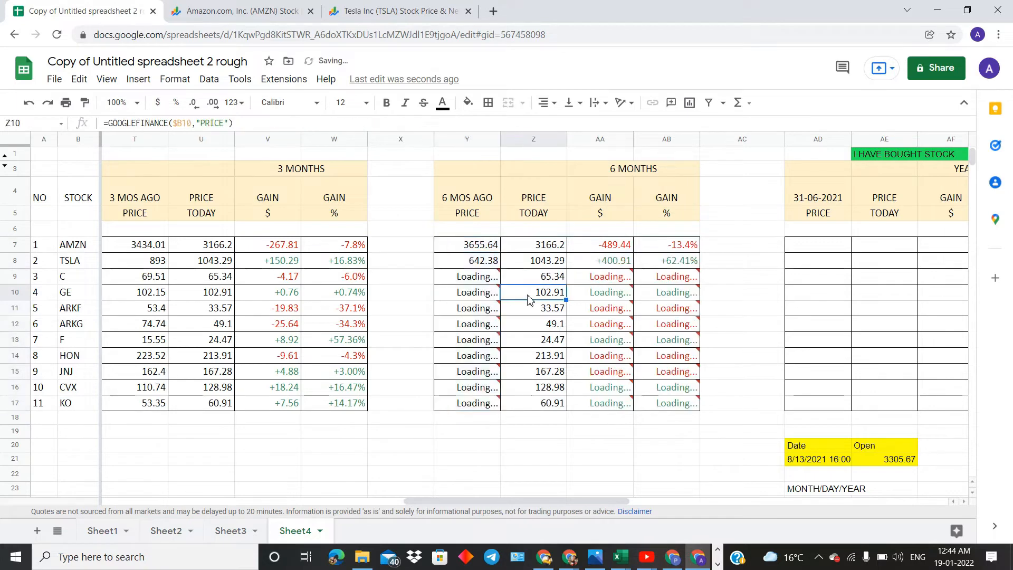
# Step: Check Tesla's 6-month gain on its Google Finance page against the sheet's TSLA row, and return to the spreadsheet
pyautogui.click(71, 263)
pyautogui.click(449, 267)
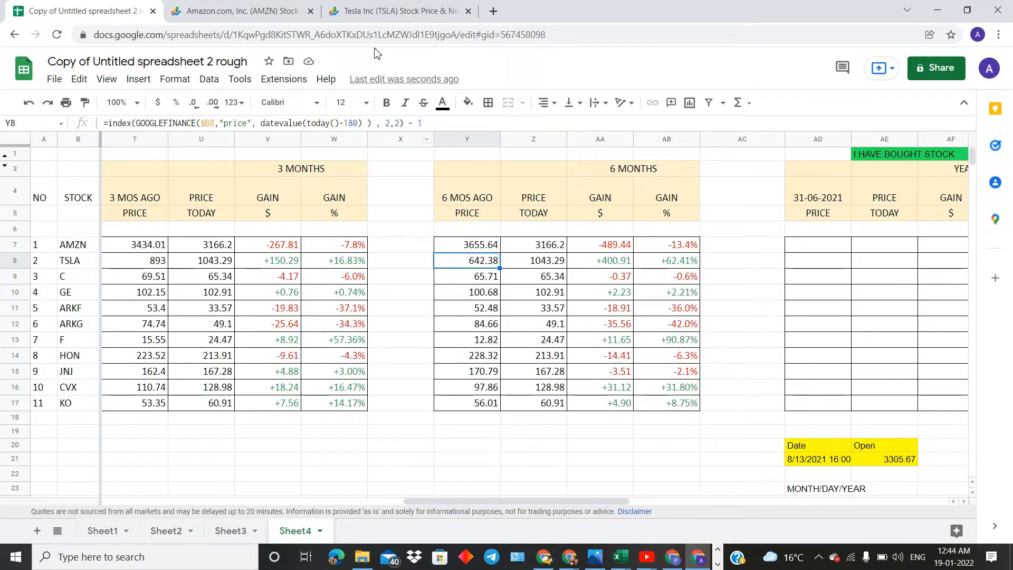
pyautogui.click(375, 11)
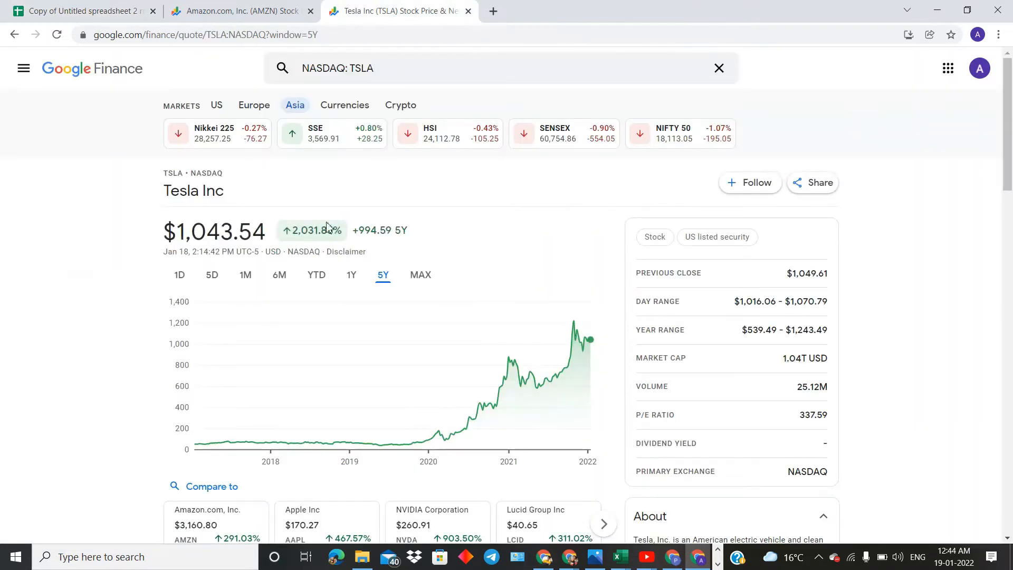
pyautogui.click(283, 277)
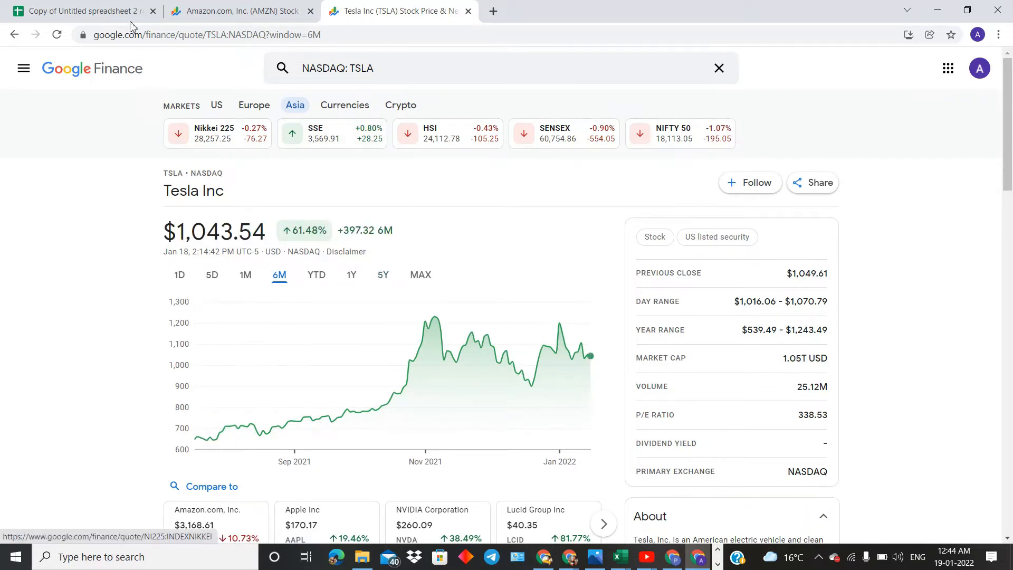
pyautogui.click(88, 5)
# Step: Change the past price date header in AD4 of the year-to-date block to 8/13/2021
pyautogui.click(397, 247)
pyautogui.hscroll(5, 396, 248)
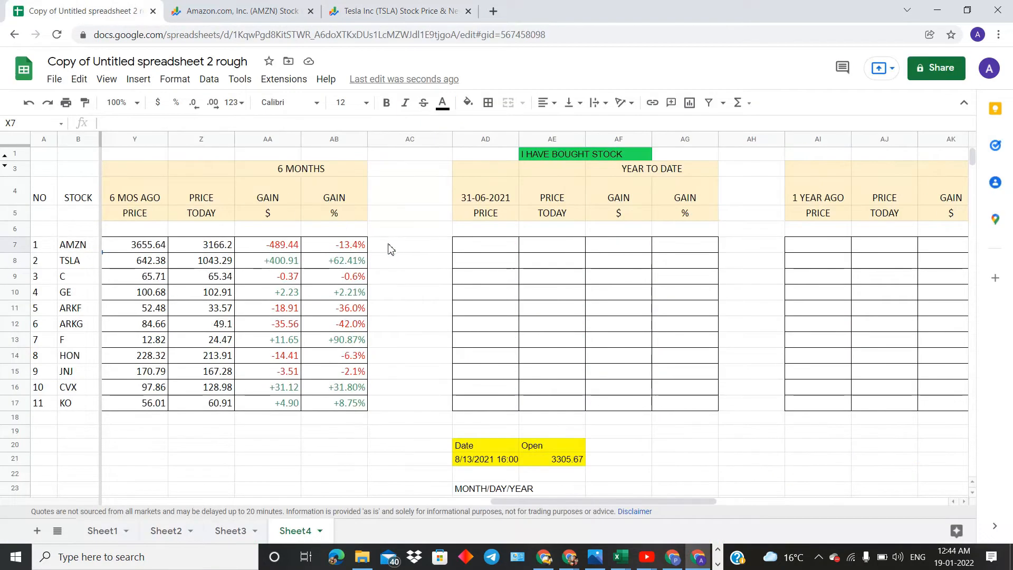
pyautogui.click(461, 202)
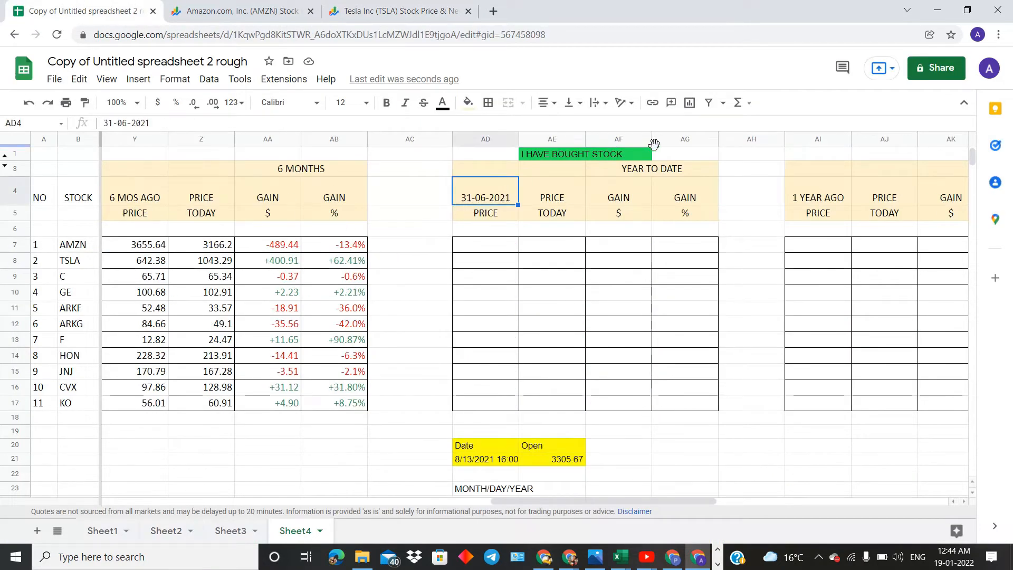
pyautogui.click(596, 153)
pyautogui.click(568, 168)
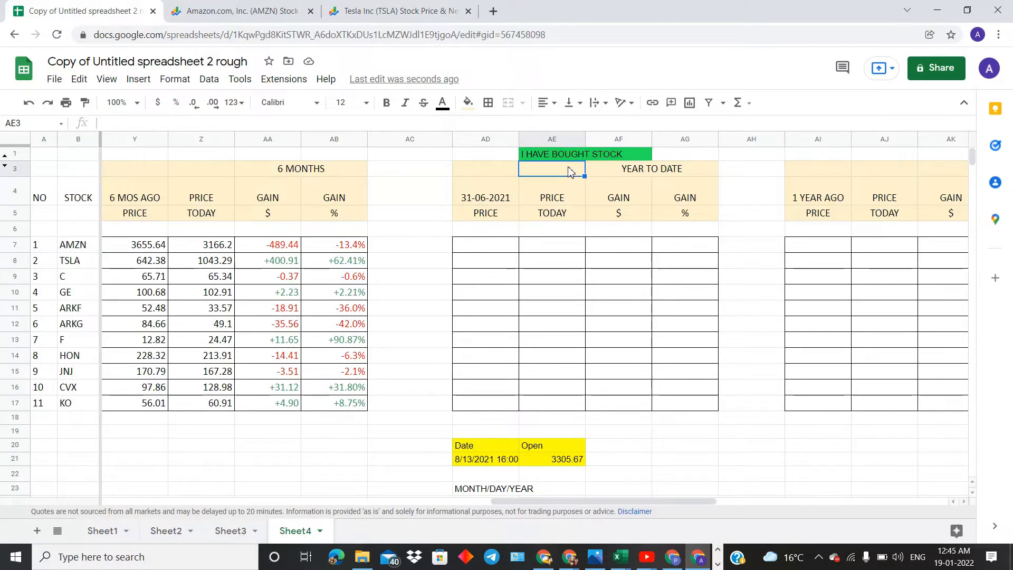
pyautogui.click(496, 203)
pyautogui.doubleClick(496, 204)
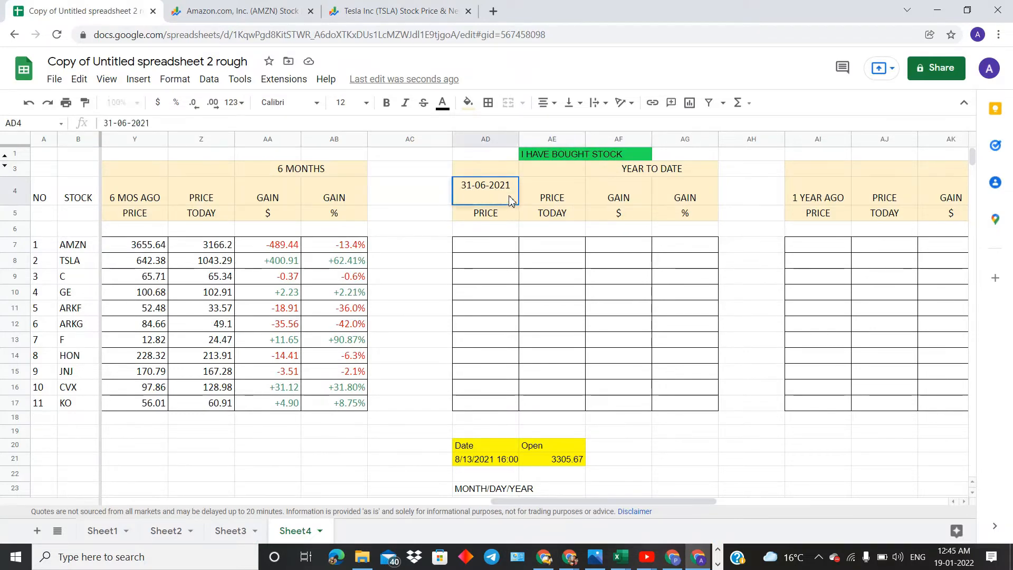
pyautogui.hotkey('ctrl', 'a')
pyautogui.write('8')
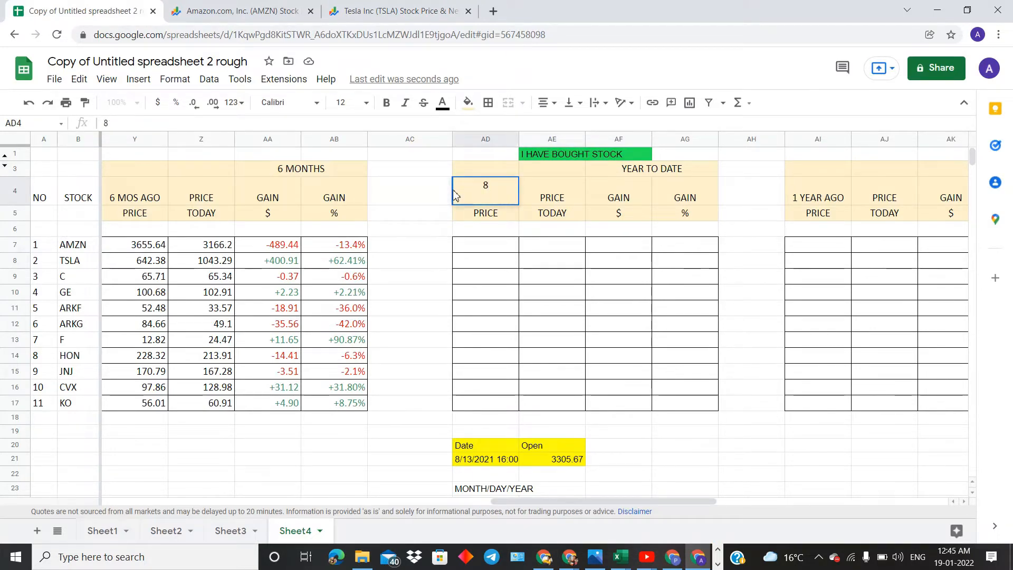
pyautogui.write('/13/2021')
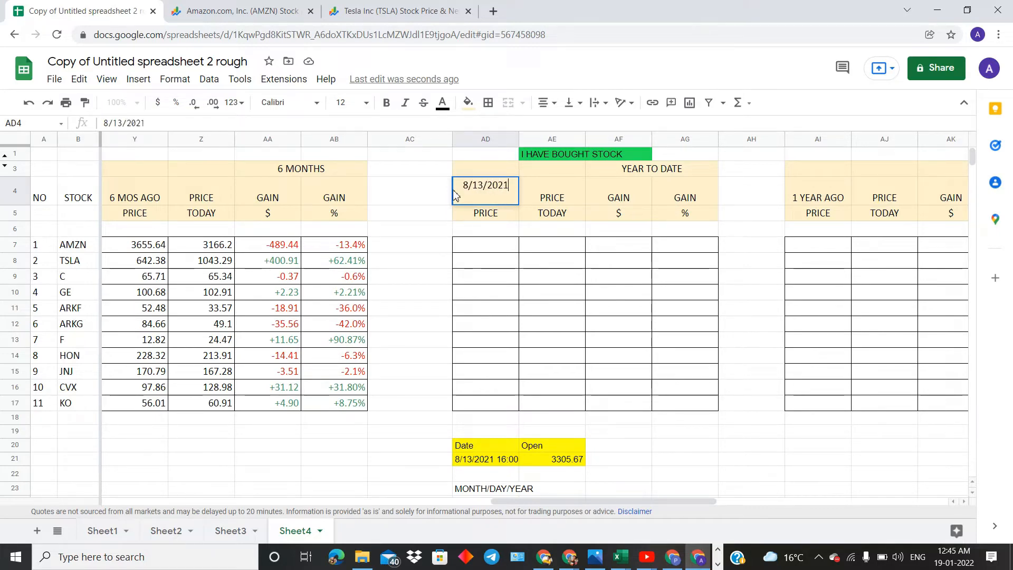
pyautogui.press('Return')
pyautogui.click(504, 190)
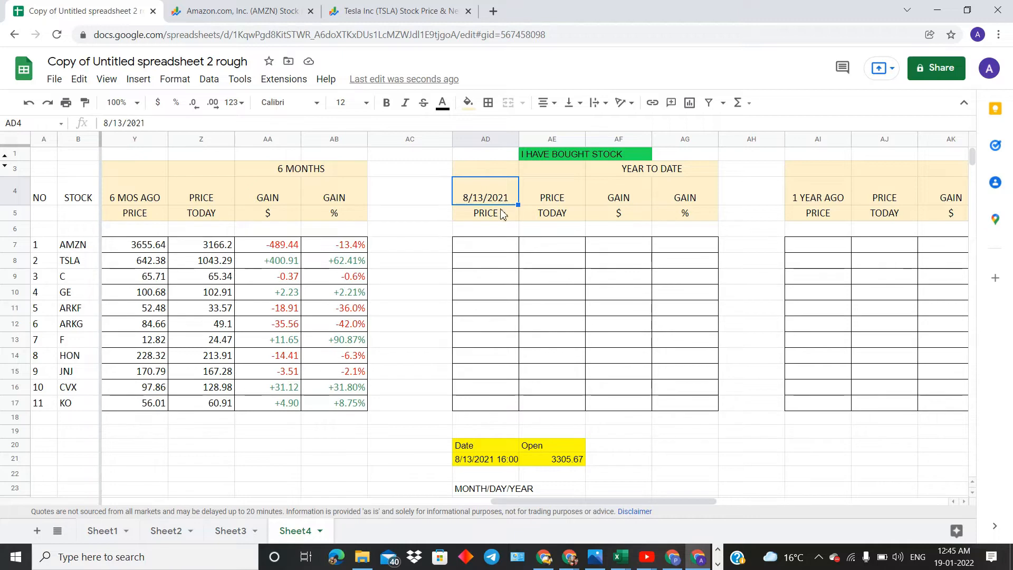
pyautogui.click(563, 199)
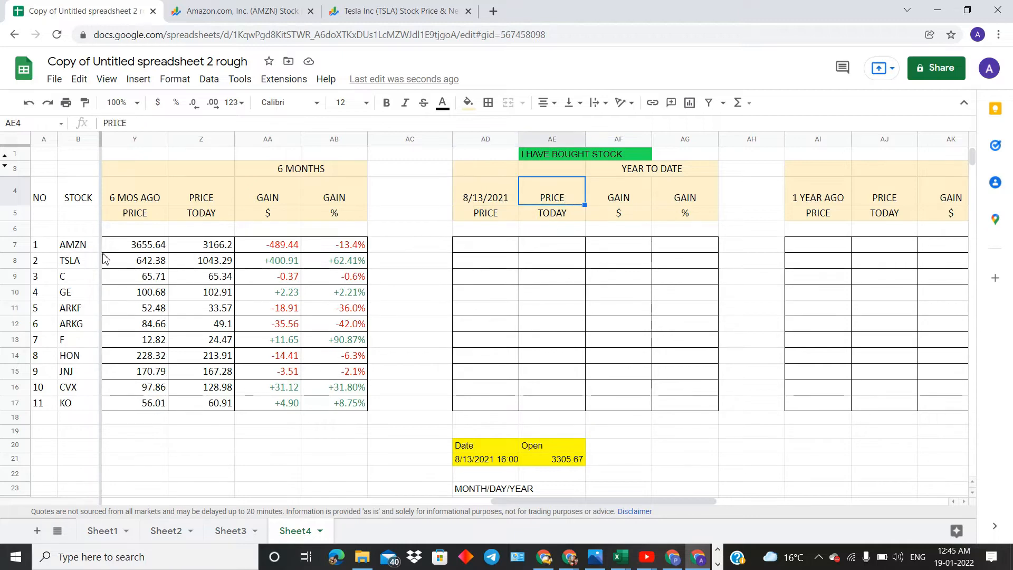
pyautogui.click(93, 260)
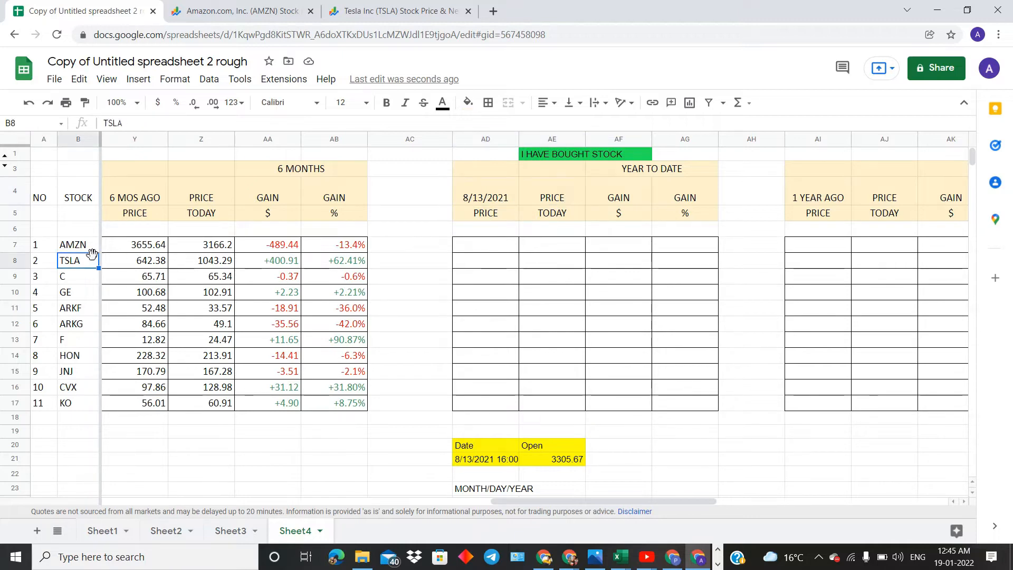
pyautogui.click(498, 253)
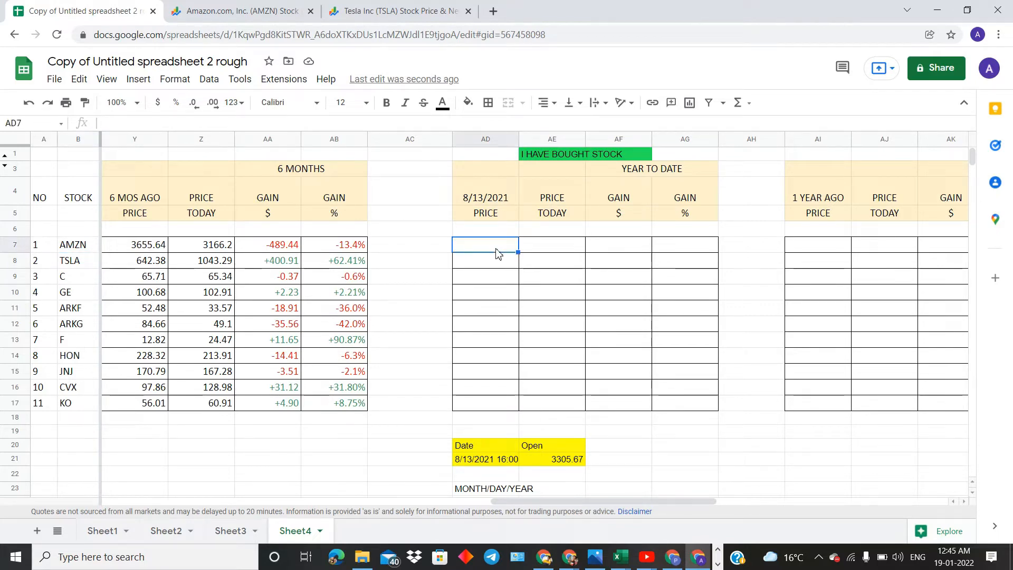
pyautogui.write('=')
pyautogui.press('Escape')
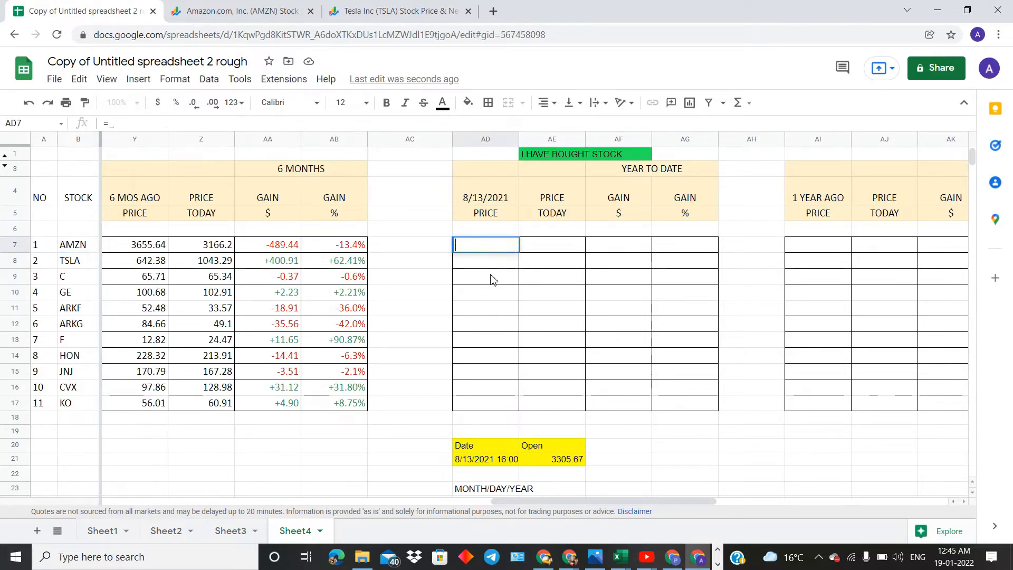
# Step: Copy the formula text =GOOGLEFINANCE($B7,"OPEN","08/13/2021") from AD20 and paste it into AA20
pyautogui.click(473, 436)
pyautogui.click(473, 450)
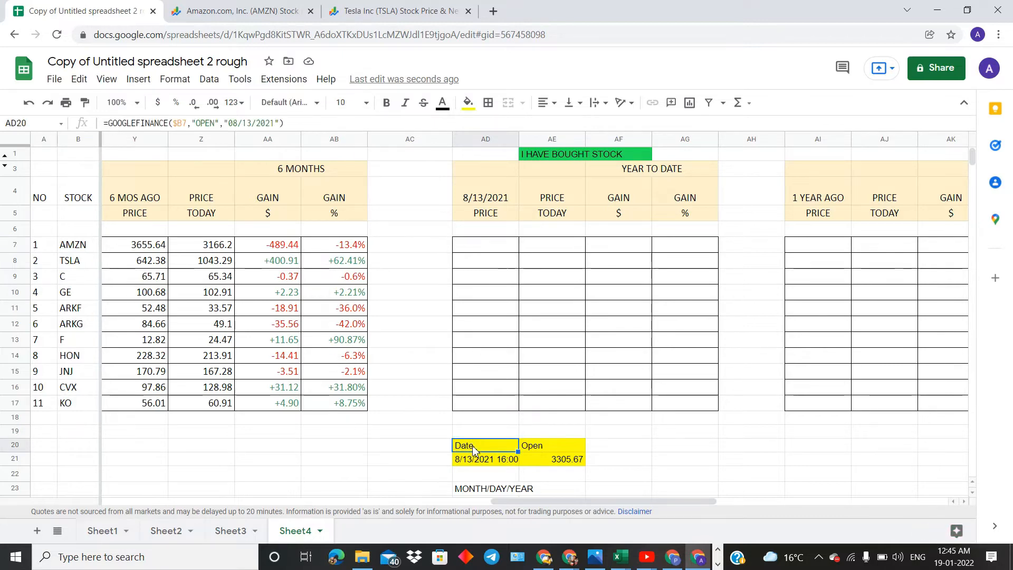
pyautogui.click(300, 124)
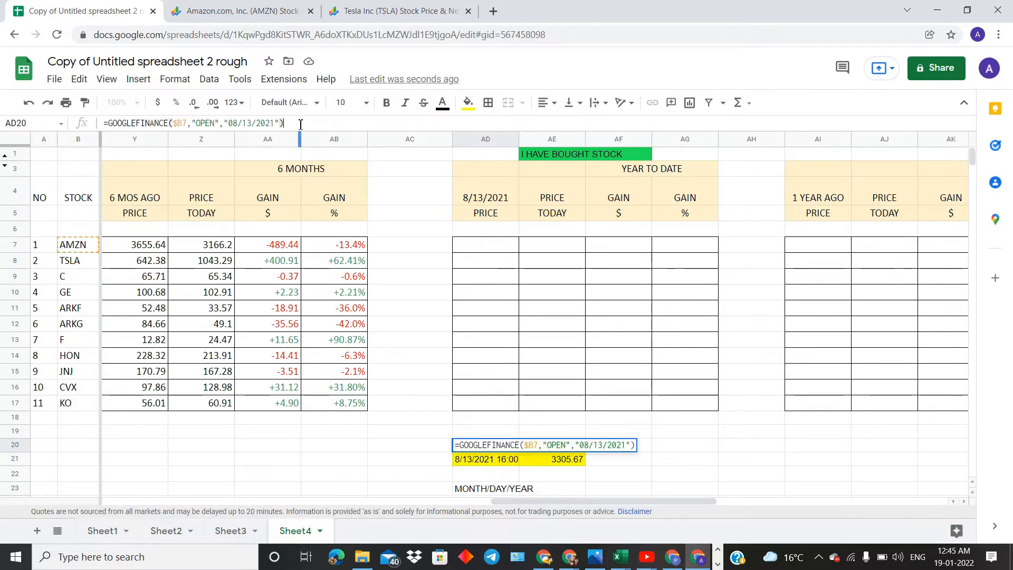
pyautogui.hotkey('ctrl', 'a')
pyautogui.rightClick(258, 127)
pyautogui.click(295, 187)
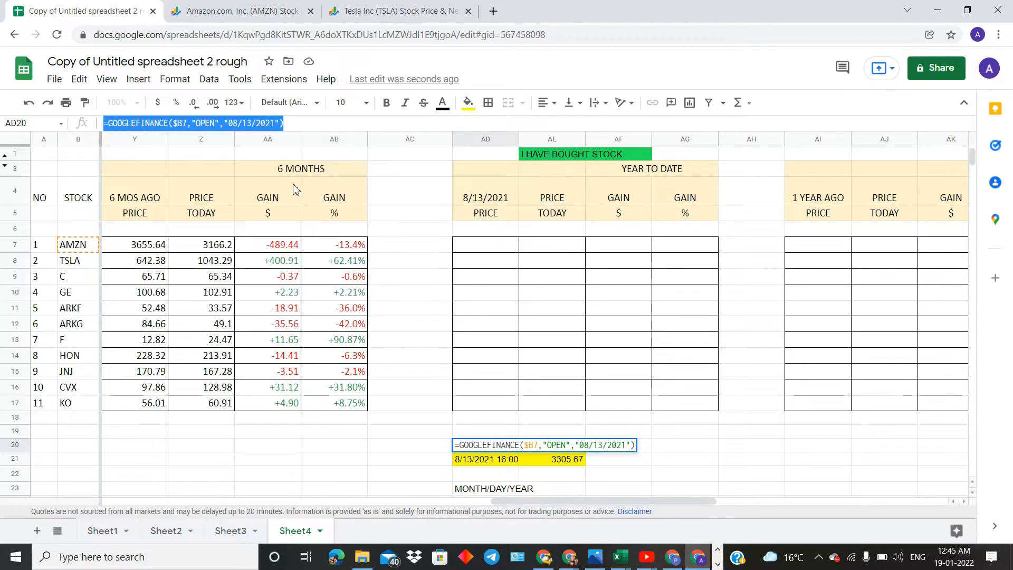
pyautogui.click(256, 446)
pyautogui.rightClick(256, 446)
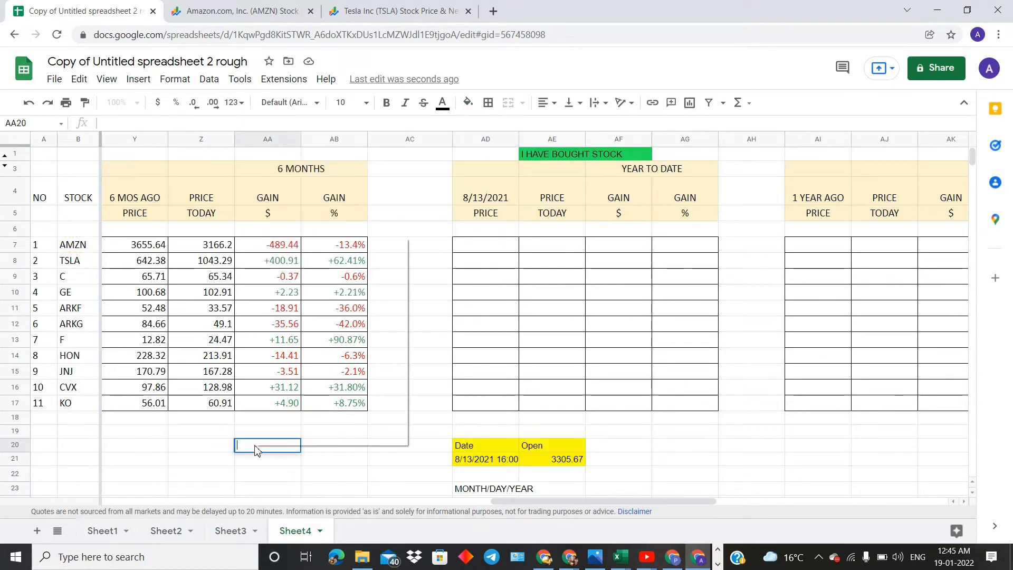
pyautogui.click(305, 342)
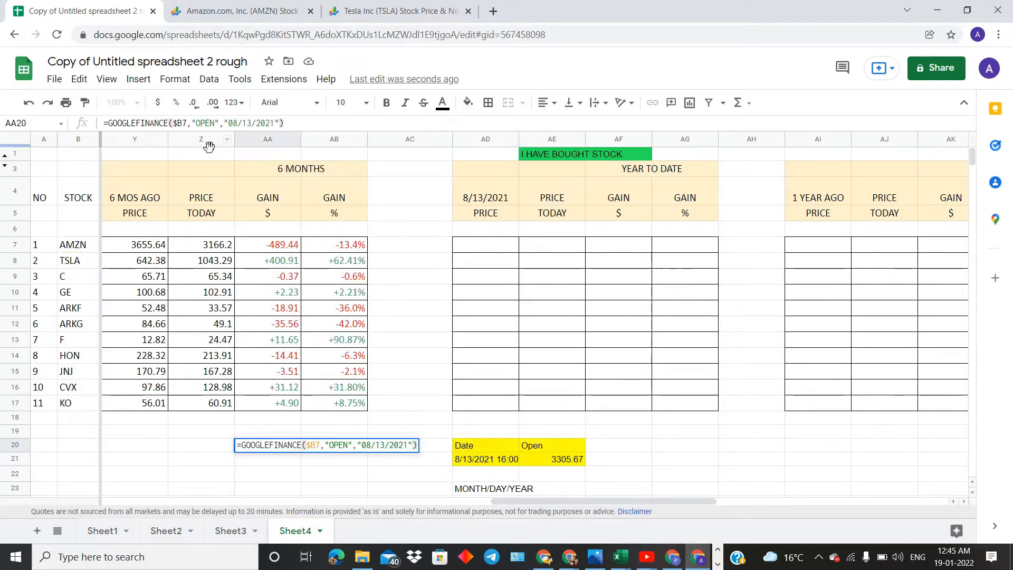
# Step: Replace the attribute in AA20's GOOGLEFINANCE formula with "close"
pyautogui.click(145, 122)
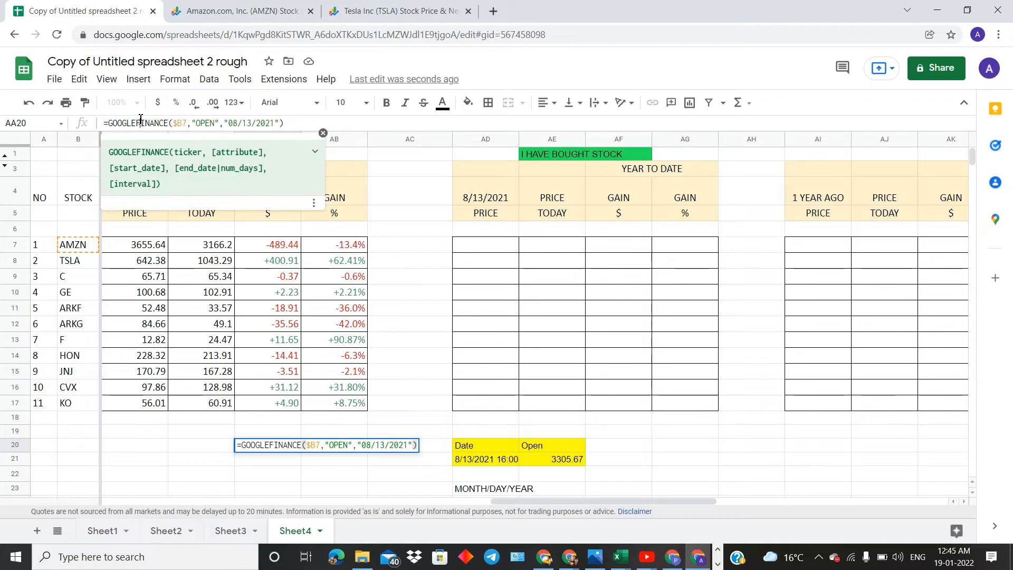
pyautogui.click(187, 126)
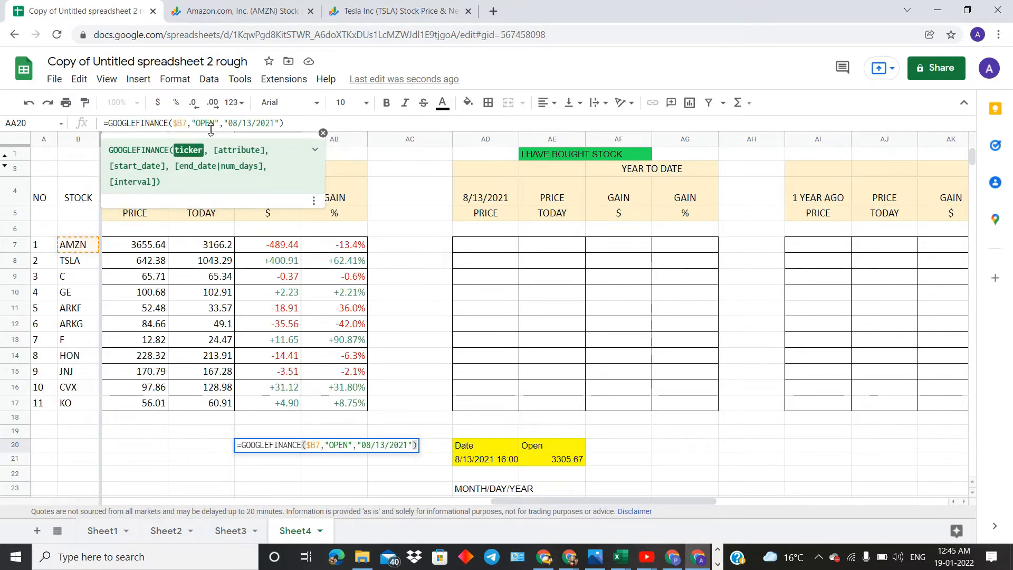
pyautogui.click(203, 126)
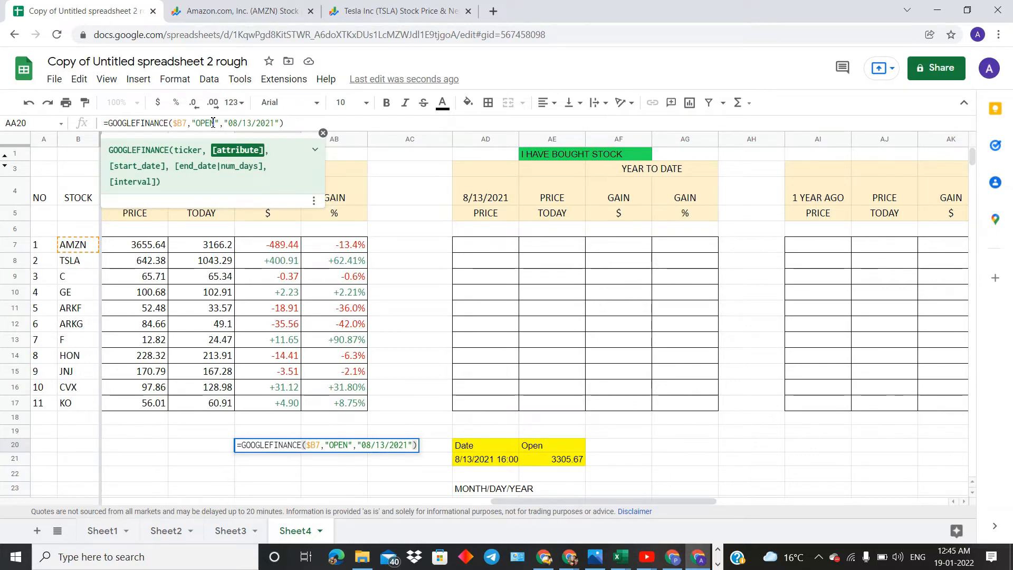
pyautogui.press('BackSpace')
pyautogui.press('BackSpace')
pyautogui.press('BackSpace')
pyautogui.press('BackSpace')
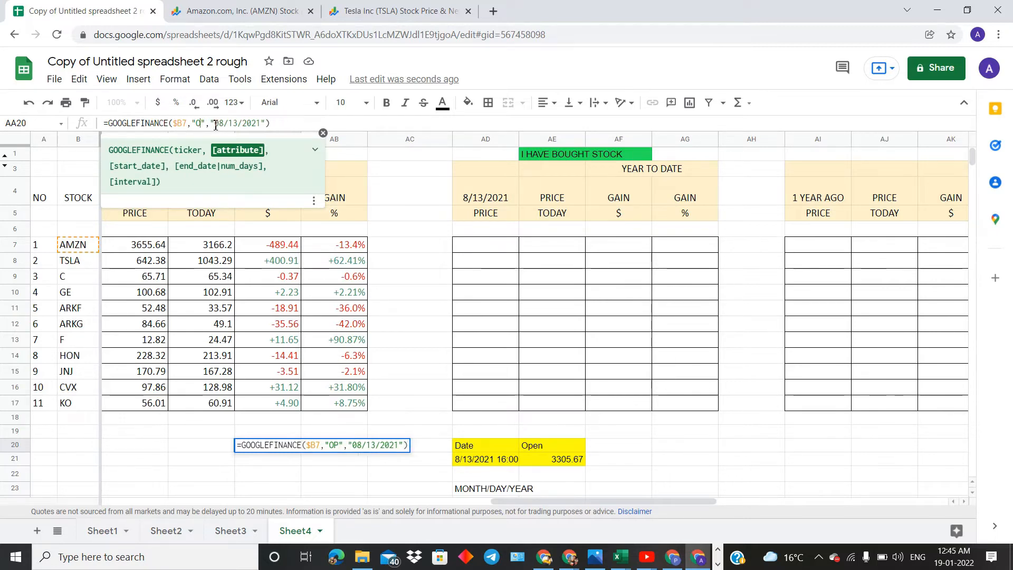
pyautogui.write('close')
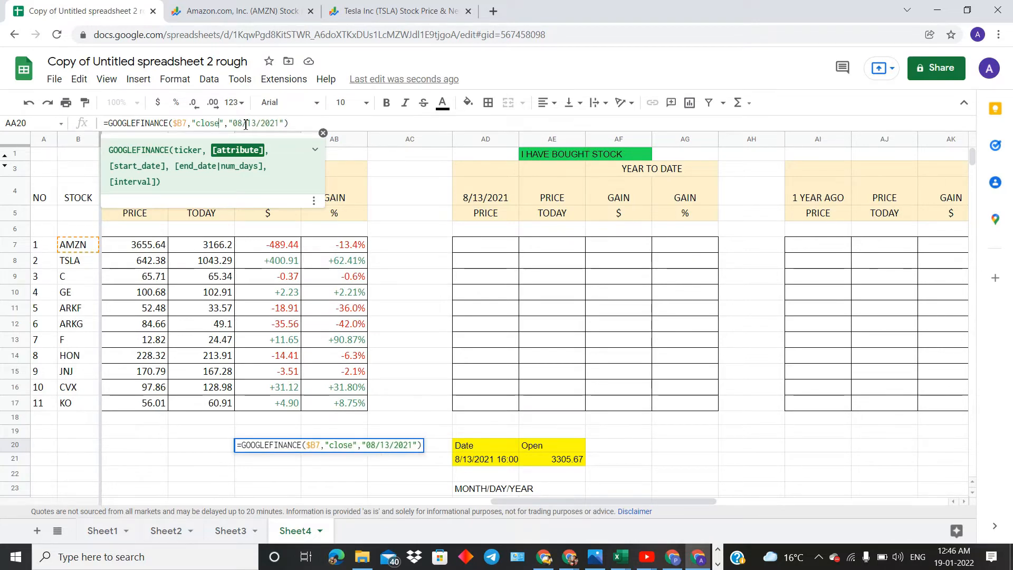
# Step: Set the date in AA20's GOOGLEFINANCE formula to 08/20/2021 and enter the formula
pyautogui.click(246, 125)
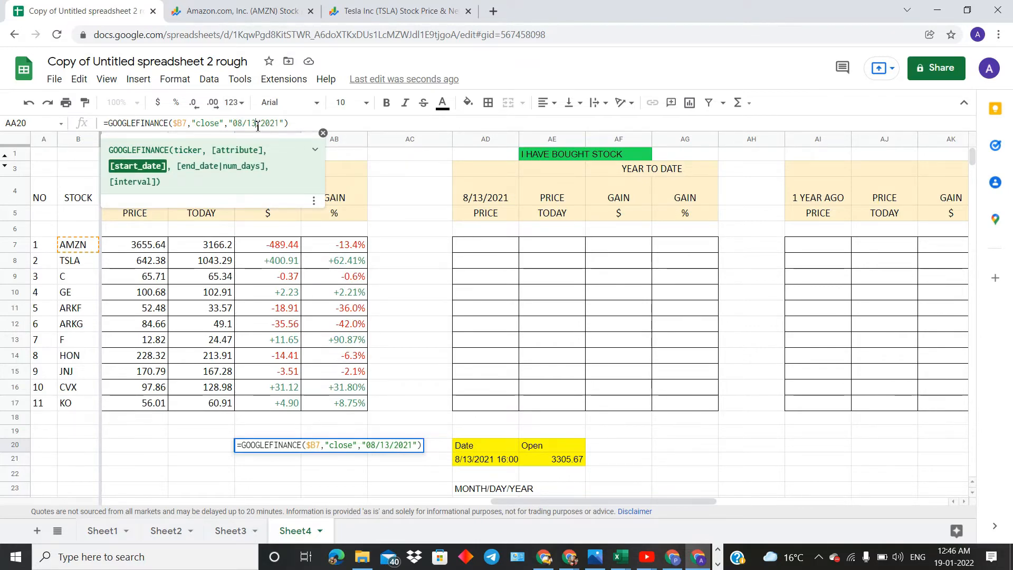
pyautogui.press('BackSpace')
pyautogui.press('BackSpace')
pyautogui.write('26')
pyautogui.press('BackSpace')
pyautogui.write('0')
pyautogui.press('Return')
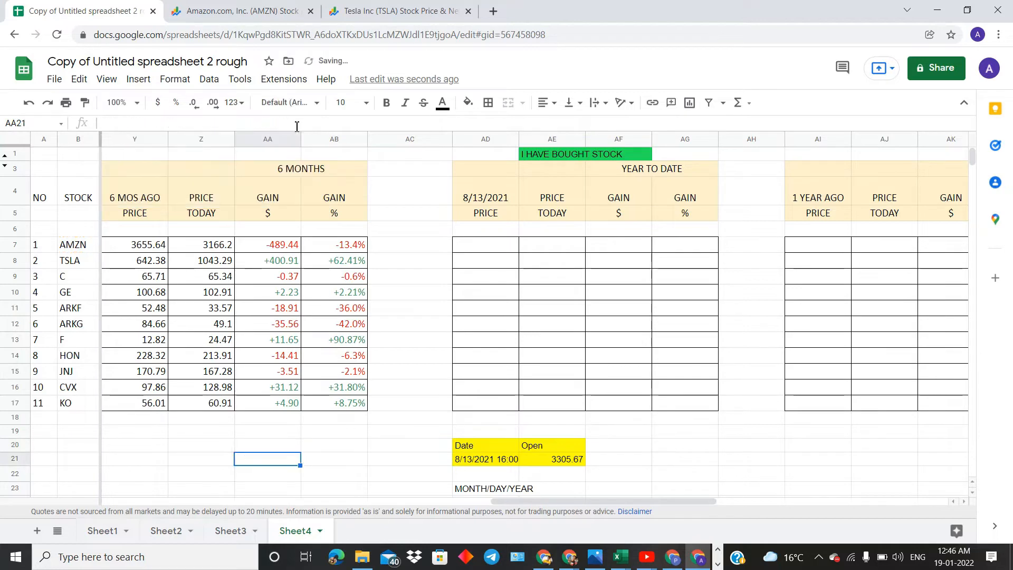
# Step: Widen column AA slightly and inspect the date and formula cells in AA20:AA21
pyautogui.scroll(-1, 351, 425)
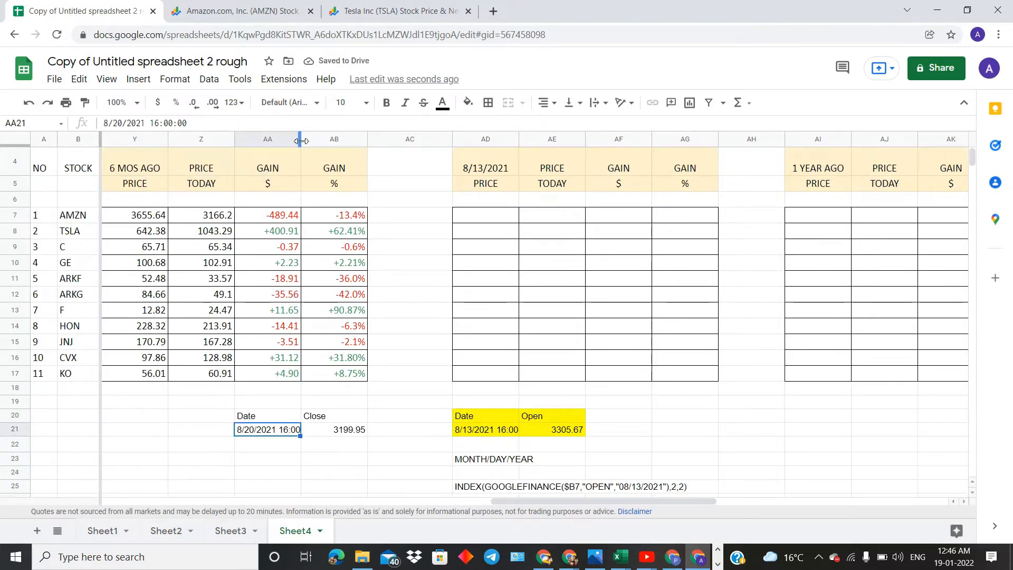
pyautogui.moveTo(302, 141); pyautogui.dragTo(306, 141)
pyautogui.click(267, 403)
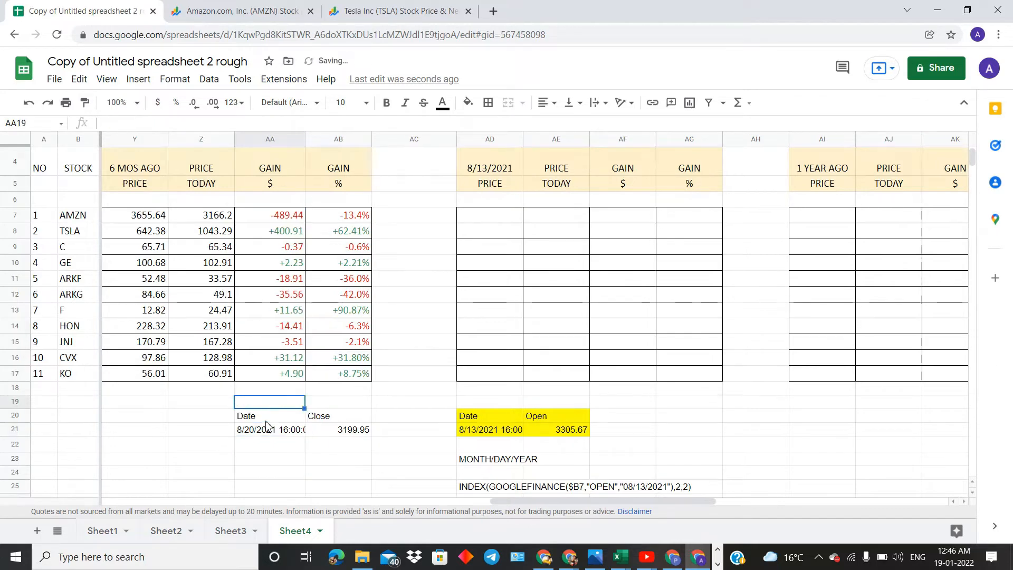
pyautogui.click(269, 430)
pyautogui.click(273, 420)
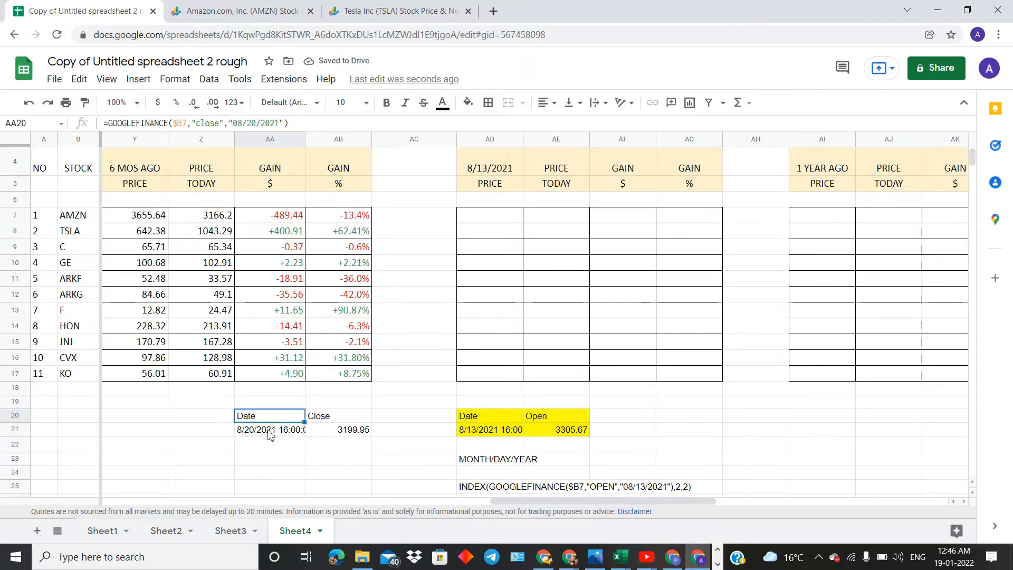
pyautogui.click(269, 432)
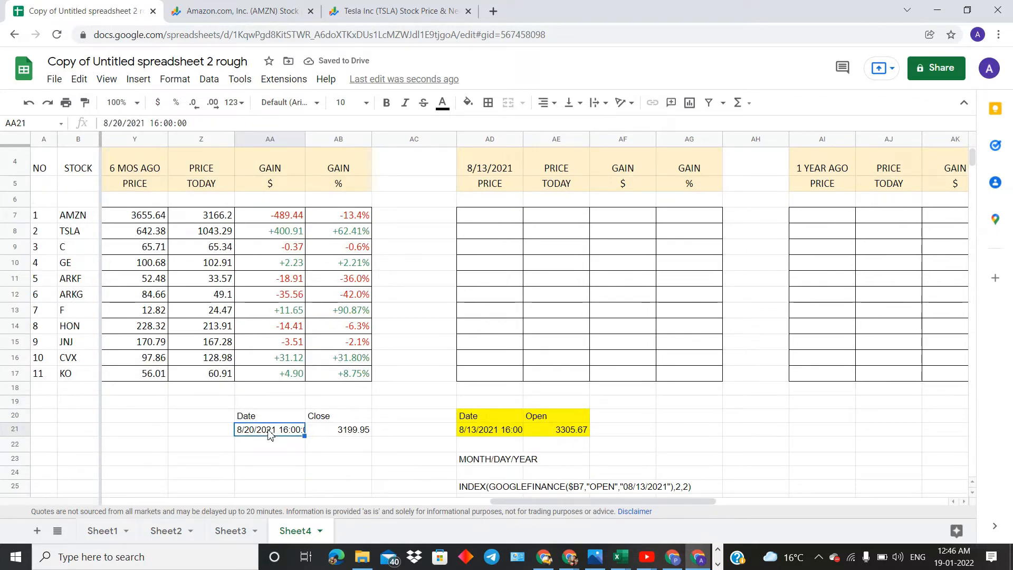
# Step: Check the 08/20/2021 closing price in AB21 against Amazon's one-year chart in Google Finance, and return to the spreadsheet
pyautogui.click(325, 434)
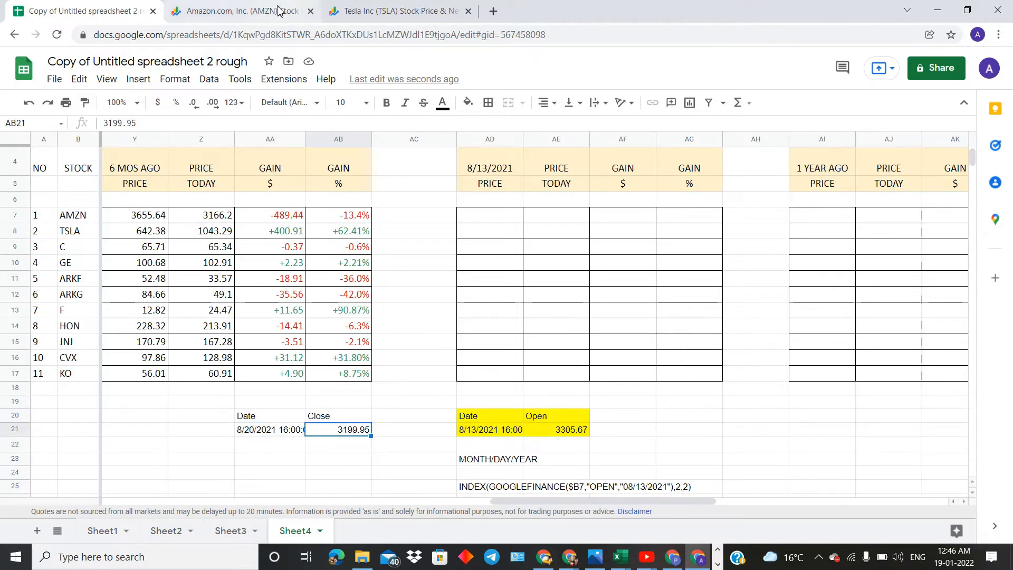
pyautogui.click(235, 11)
pyautogui.click(63, 11)
pyautogui.click(198, 5)
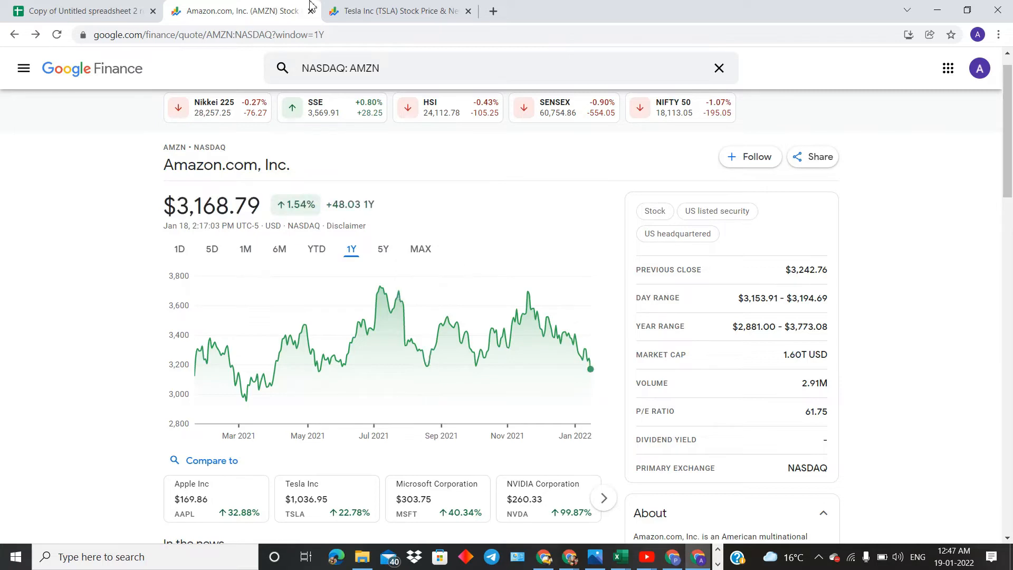
pyautogui.hotkey('ctrl', '1')
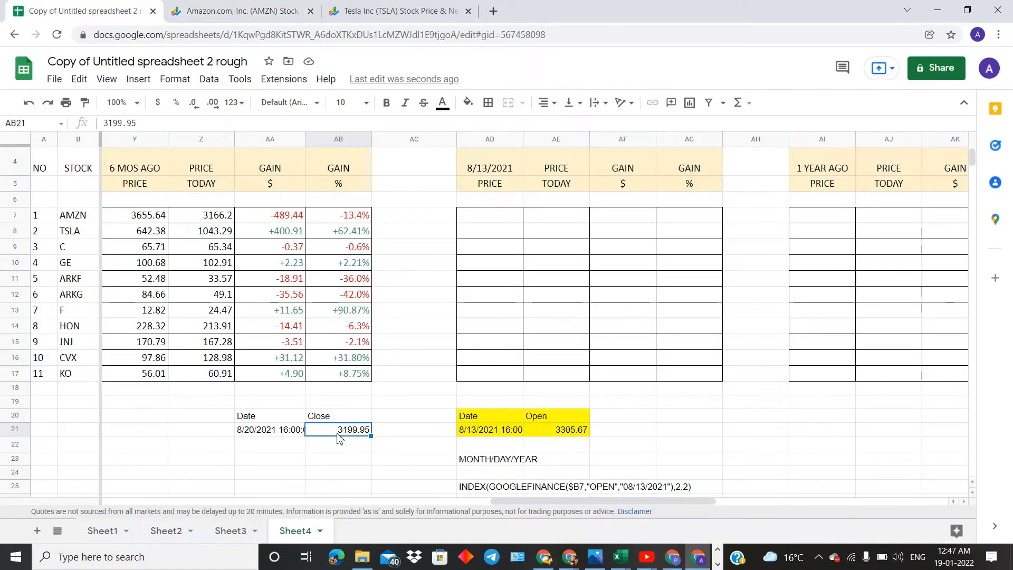
pyautogui.click(386, 395)
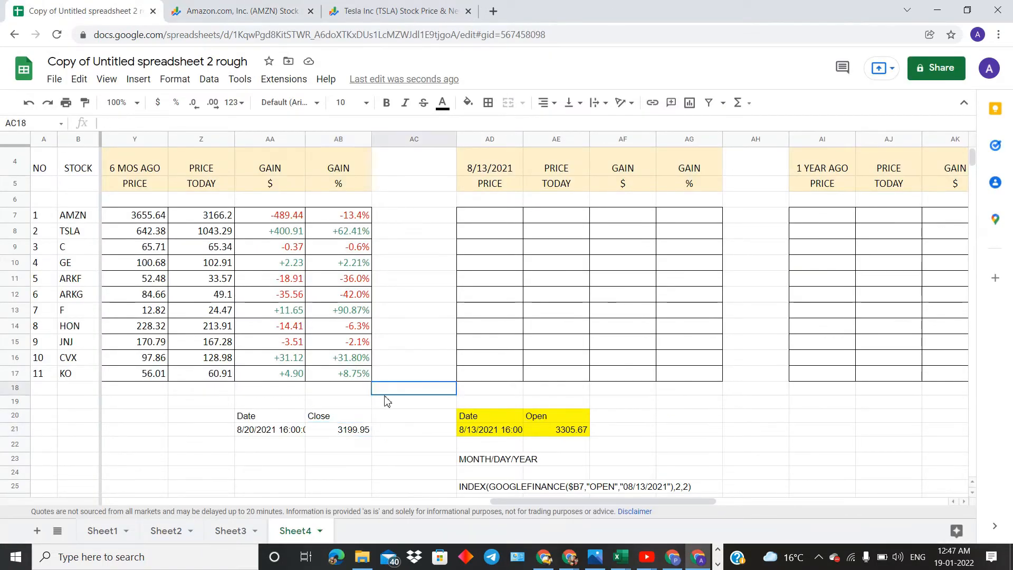
# Step: Examine the GOOGLEFINANCE output block AA20:AB21, looking at its Date and Close headers and the value beneath each
pyautogui.click(429, 323)
pyautogui.scroll(1, 434, 289)
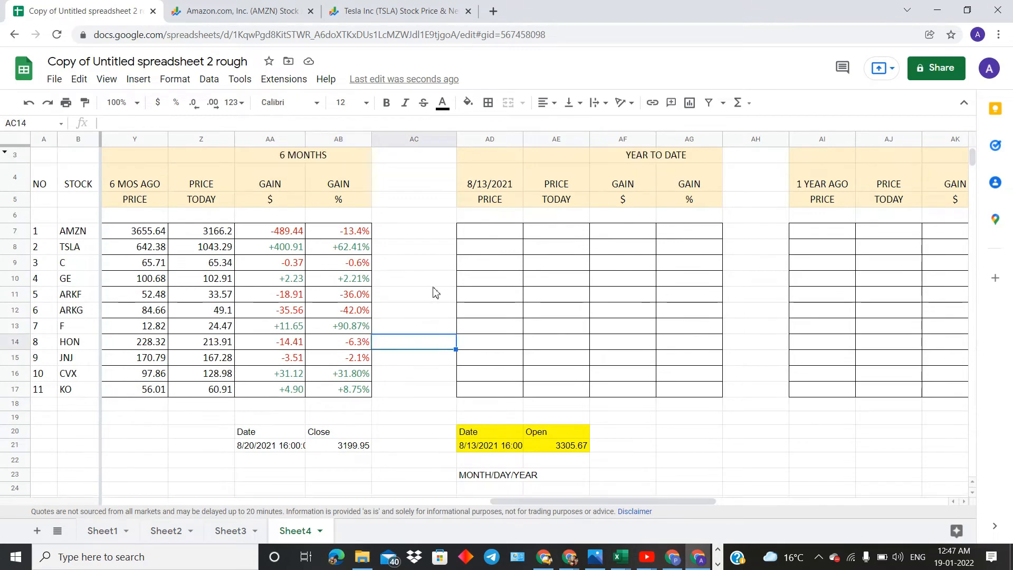
pyautogui.click(340, 449)
pyautogui.click(283, 435)
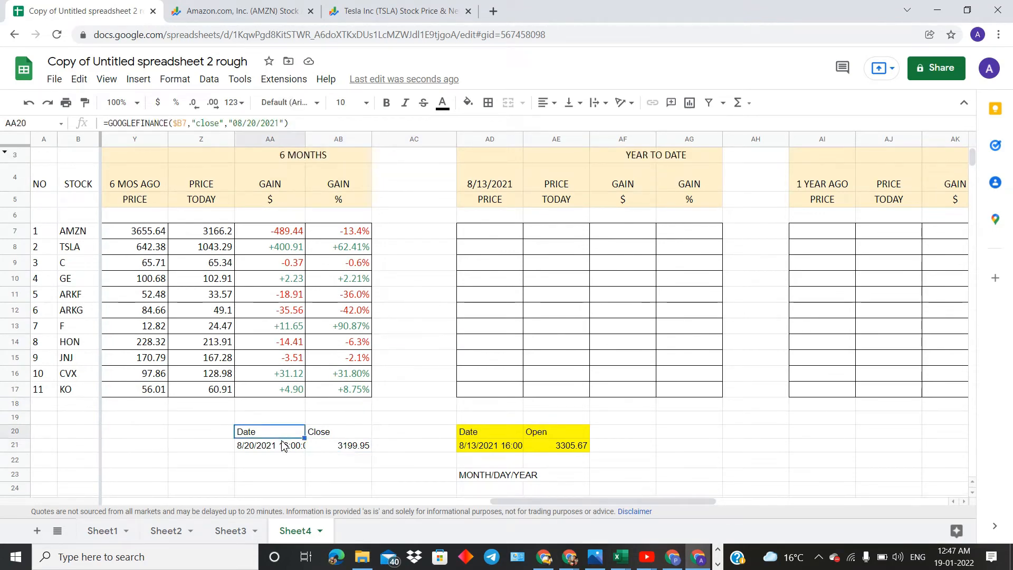
pyautogui.moveTo(281, 441); pyautogui.dragTo(341, 447)
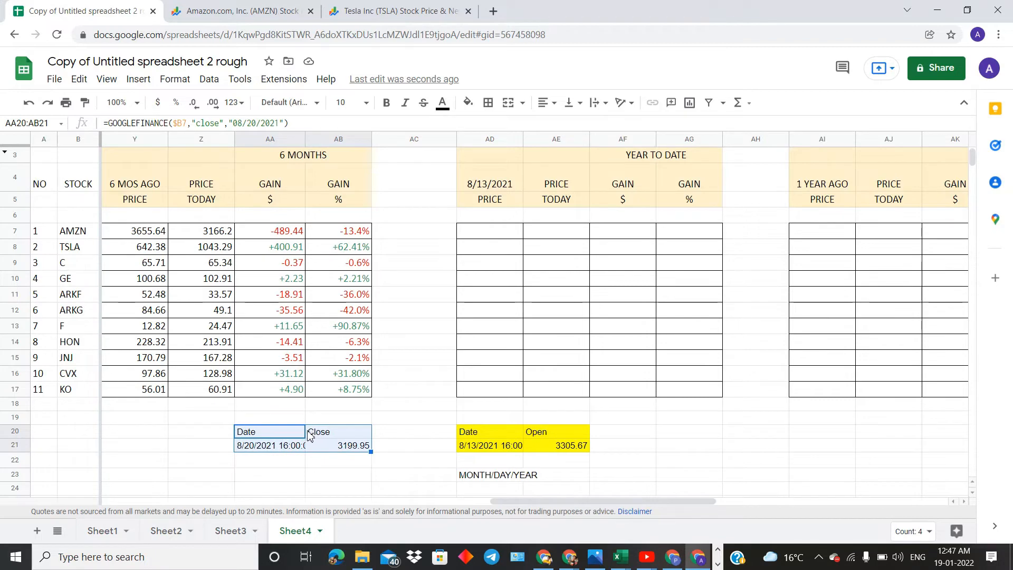
pyautogui.click(281, 434)
pyautogui.click(323, 434)
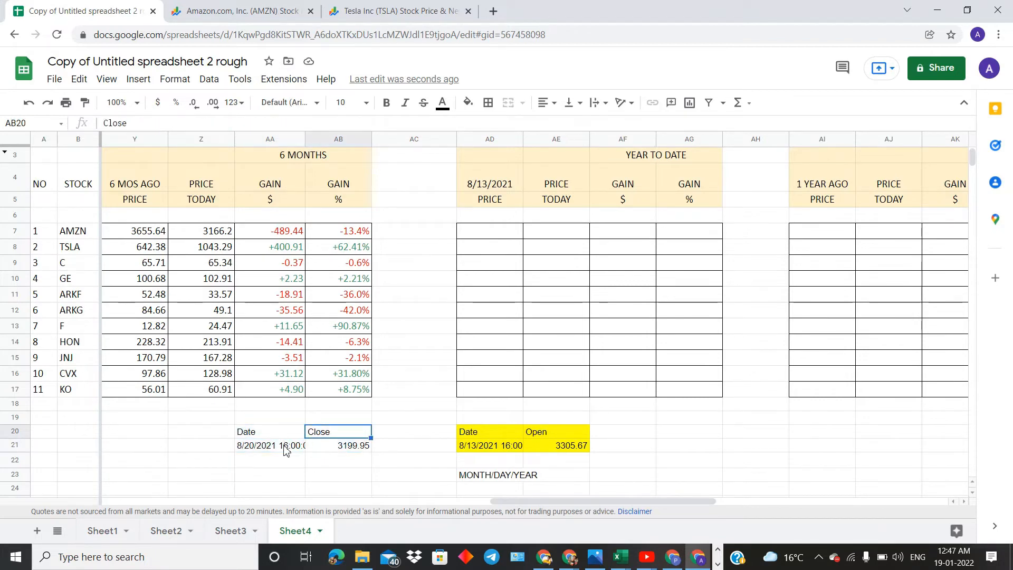
pyautogui.click(279, 438)
pyautogui.click(279, 461)
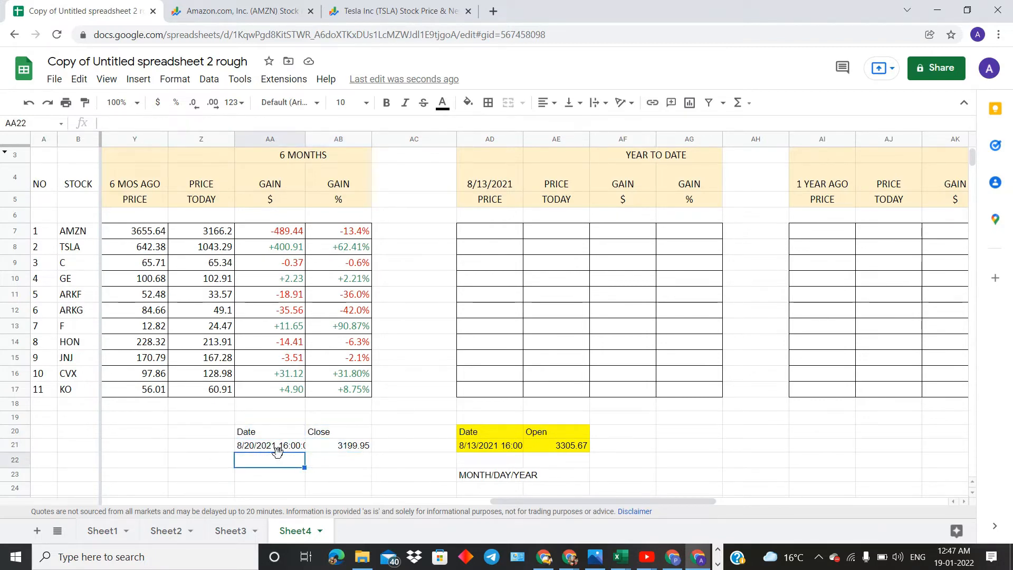
pyautogui.click(320, 448)
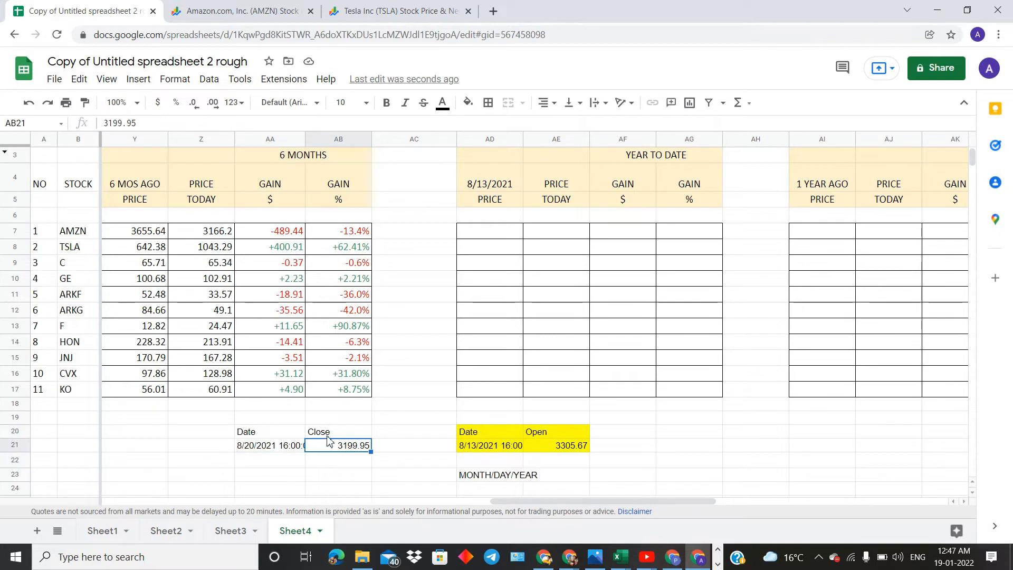
pyautogui.click(288, 436)
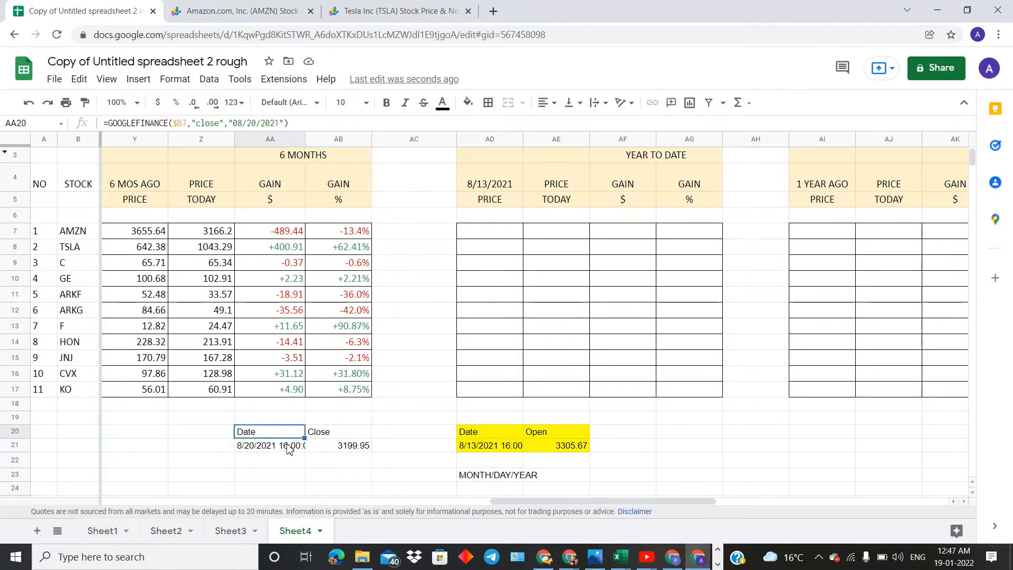
pyautogui.click(290, 449)
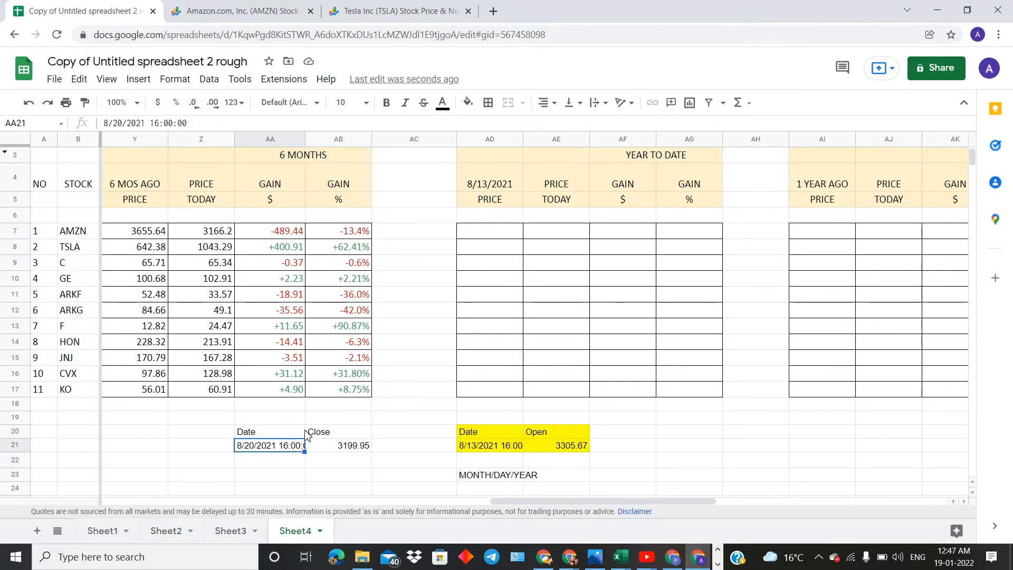
pyautogui.click(312, 434)
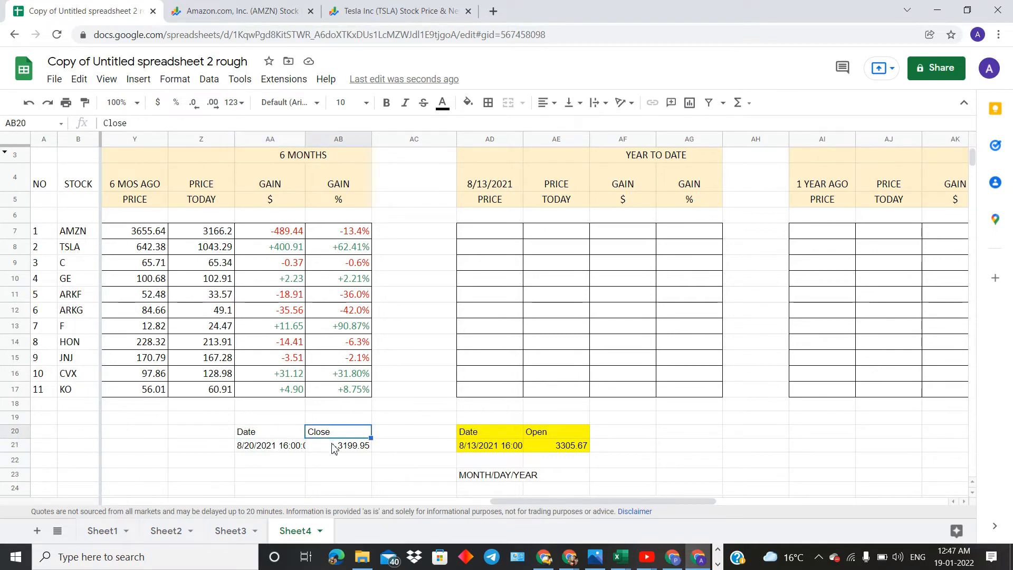
pyautogui.click(334, 447)
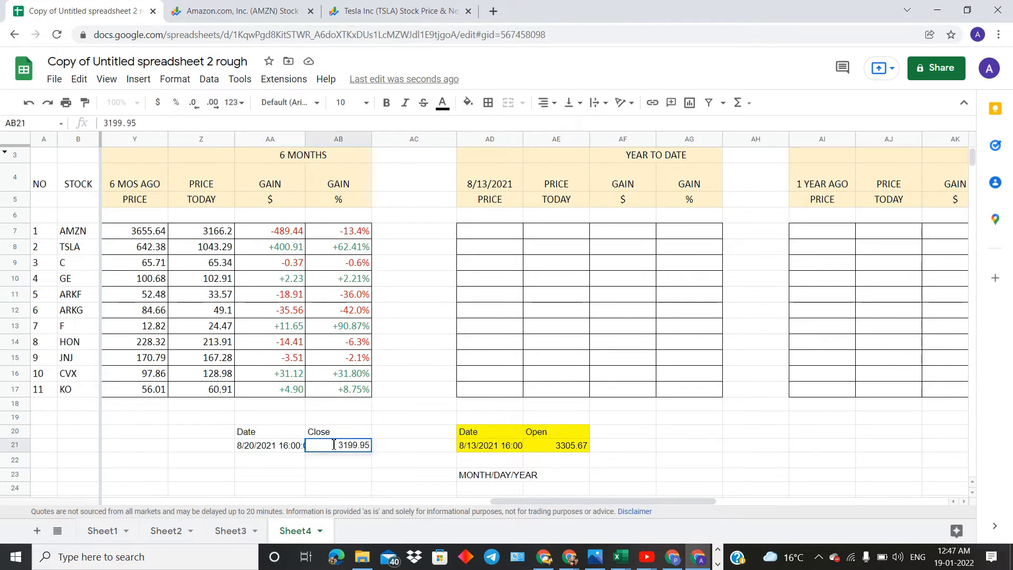
pyautogui.click(412, 437)
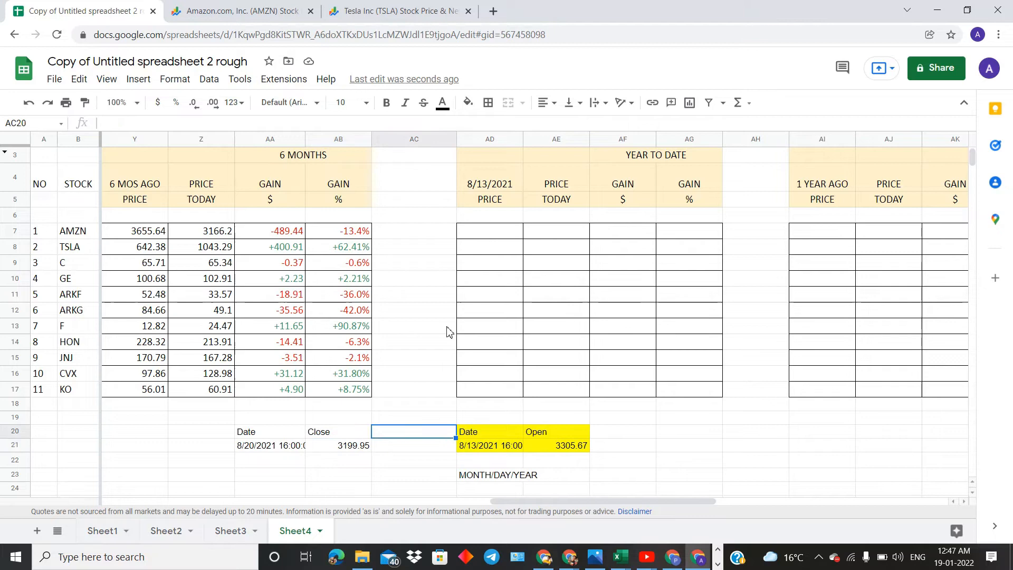
# Step: Copy the text INDEX(GOOGLEFINANCE($B7,"OPEN","08/13/2021"),2,2) from AD25 and paste it into AD7
pyautogui.click(483, 237)
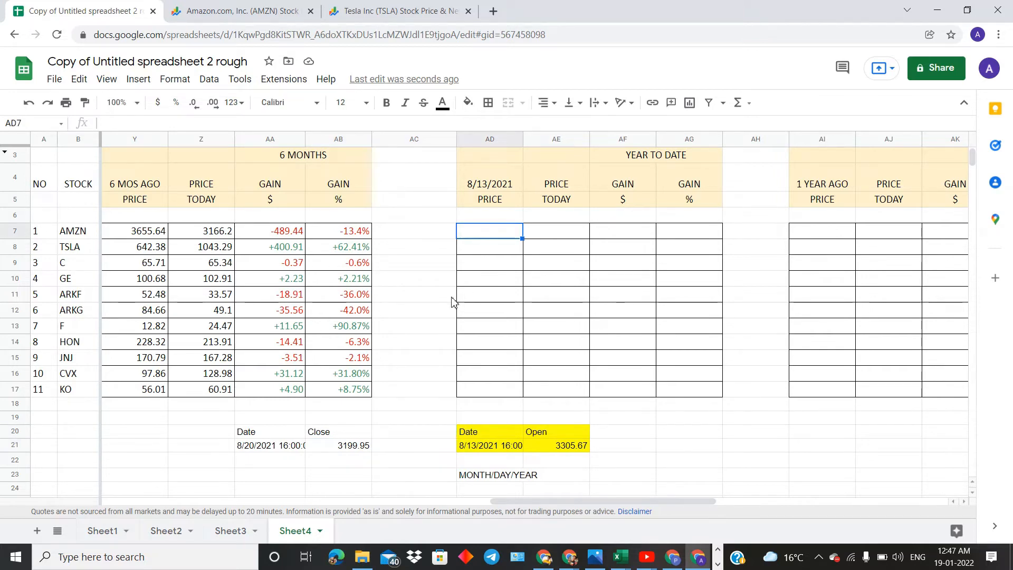
pyautogui.scroll(-3, 453, 301)
pyautogui.moveTo(468, 429); pyautogui.dragTo(682, 429)
pyautogui.rightClick(682, 428)
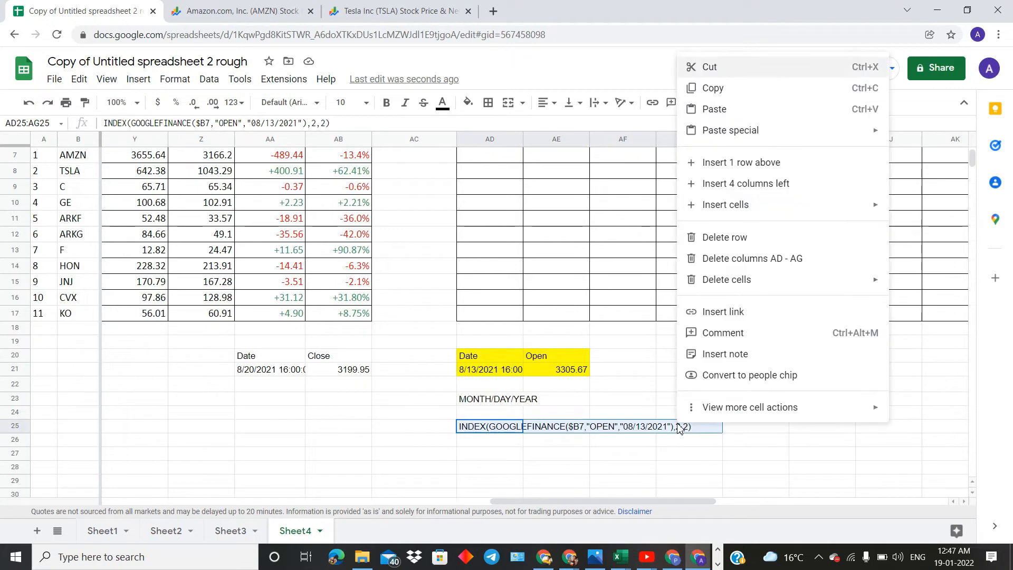
pyautogui.click(716, 90)
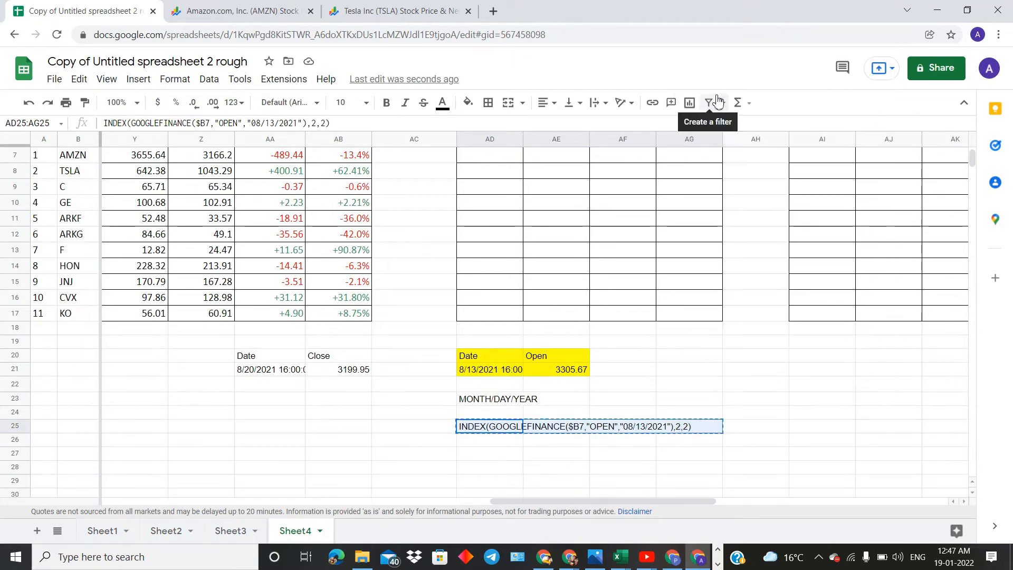
pyautogui.scroll(1, 662, 219)
pyautogui.scroll(1, 660, 219)
pyautogui.click(506, 219)
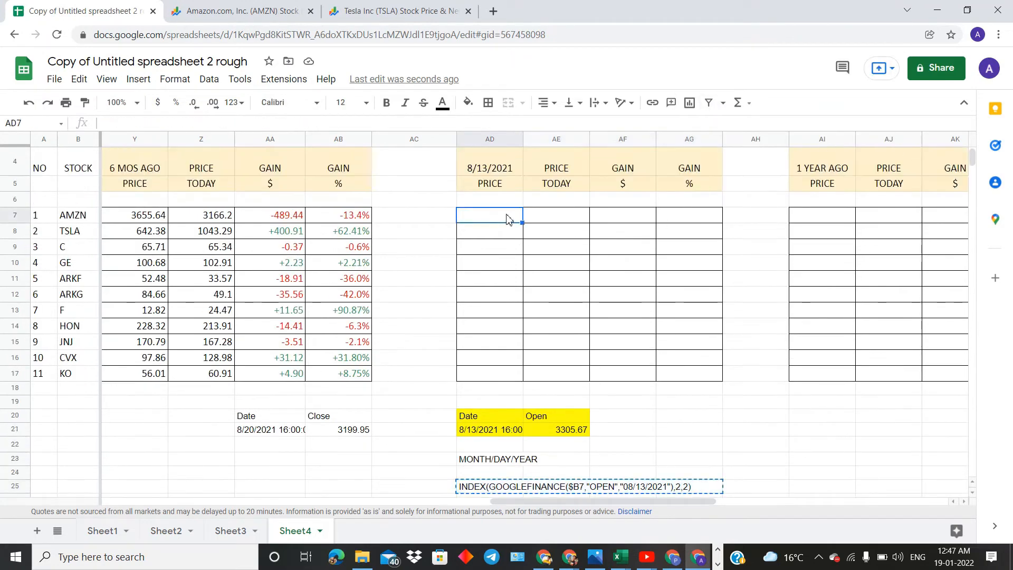
pyautogui.rightClick(506, 219)
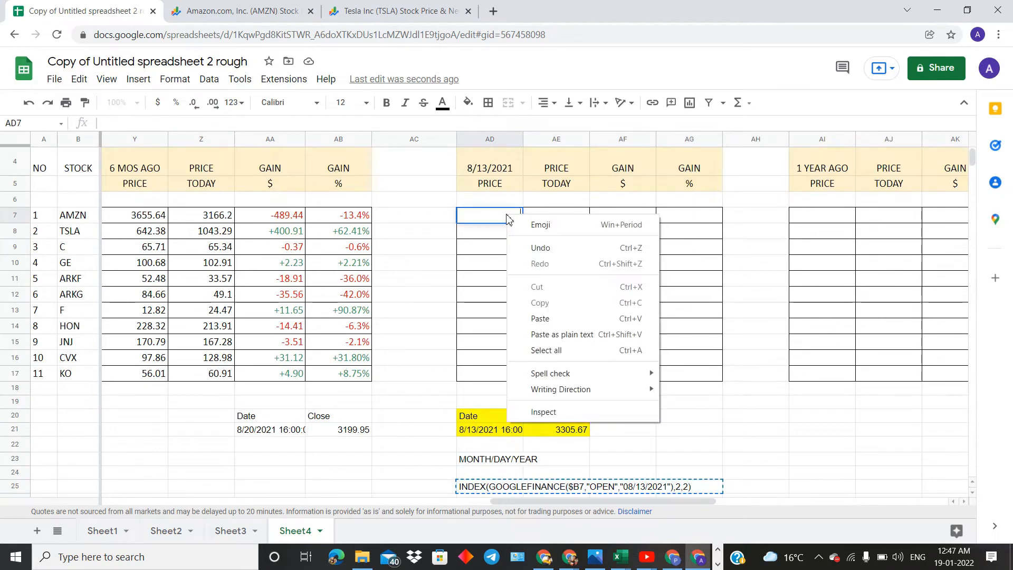
pyautogui.click(538, 317)
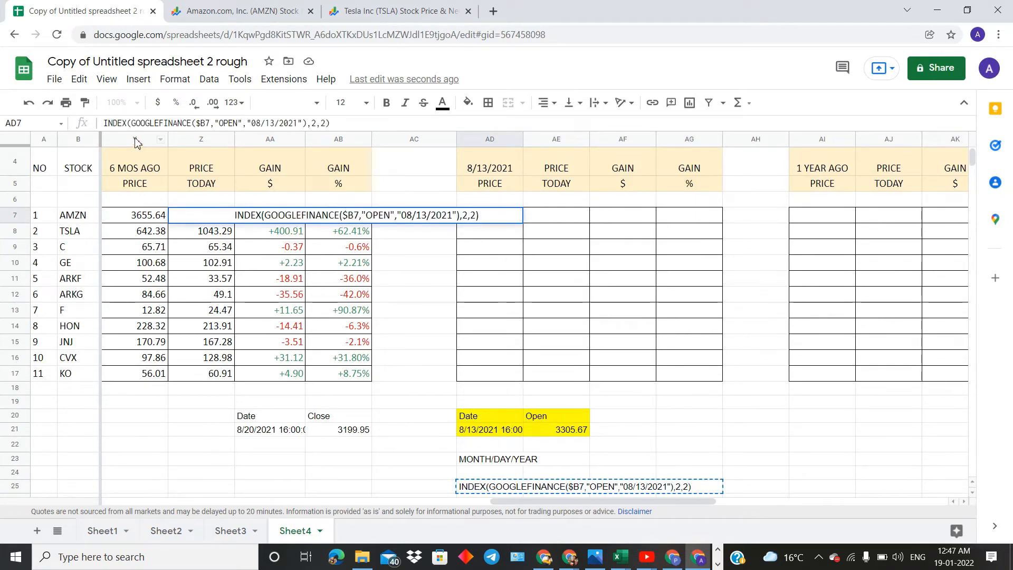
# Step: Add a leading equals sign to the INDEX text in AD7, review its ticker, attribute, date, row and column arguments, and enter the formula
pyautogui.click(106, 123)
pyautogui.write('=')
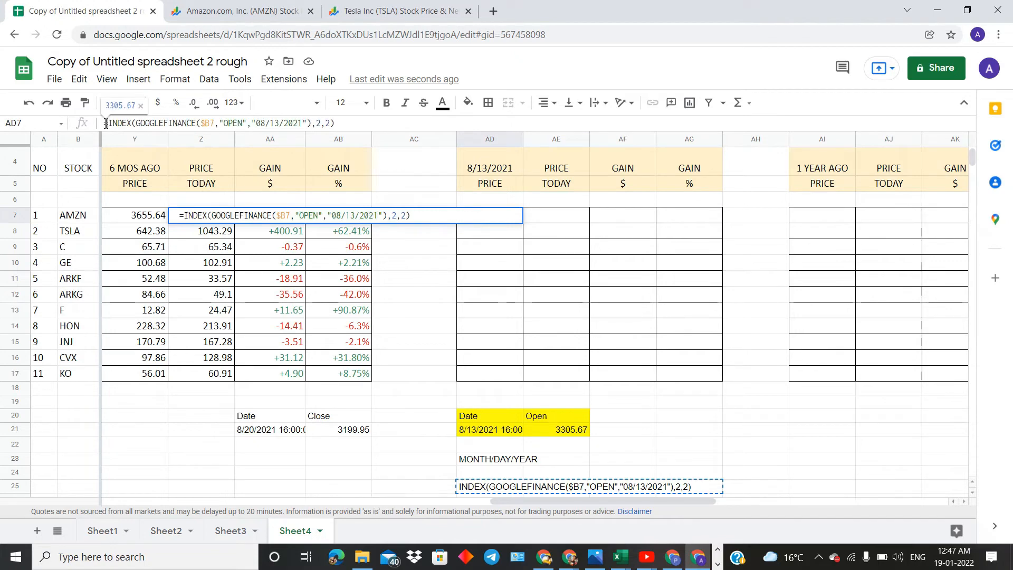
pyautogui.click(211, 123)
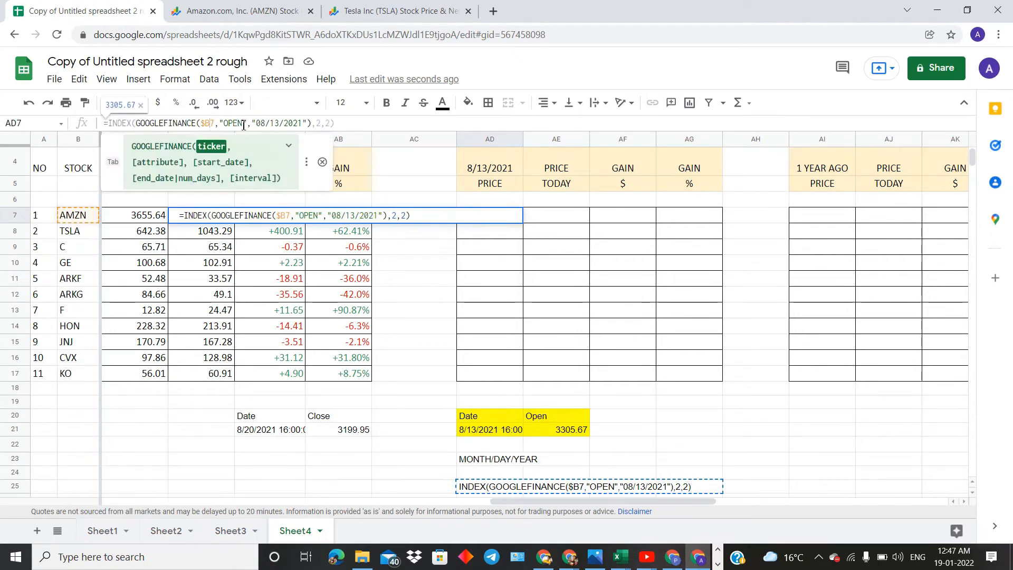
pyautogui.click(245, 123)
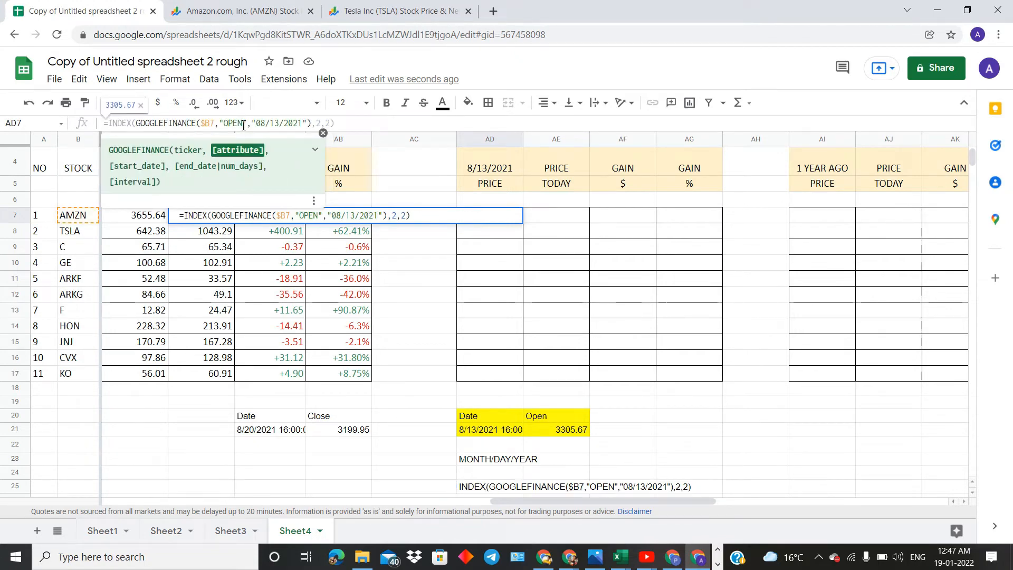
pyautogui.click(278, 123)
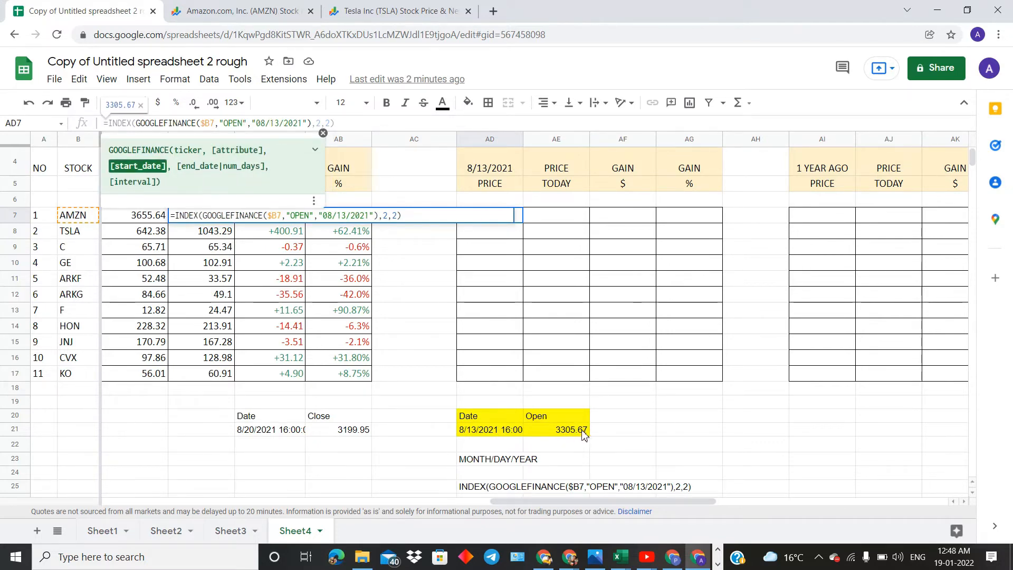
pyautogui.click(317, 123)
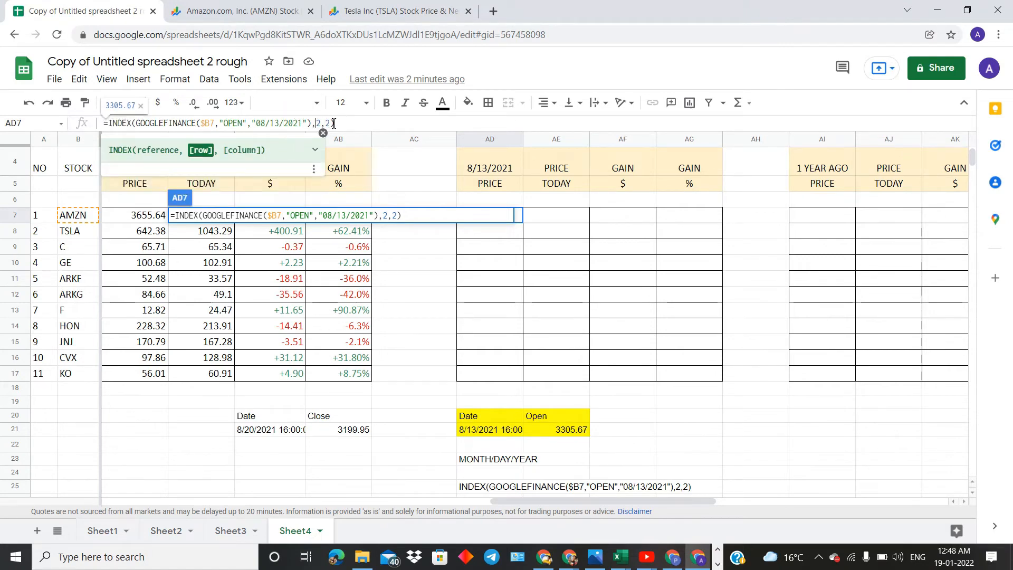
pyautogui.click(334, 124)
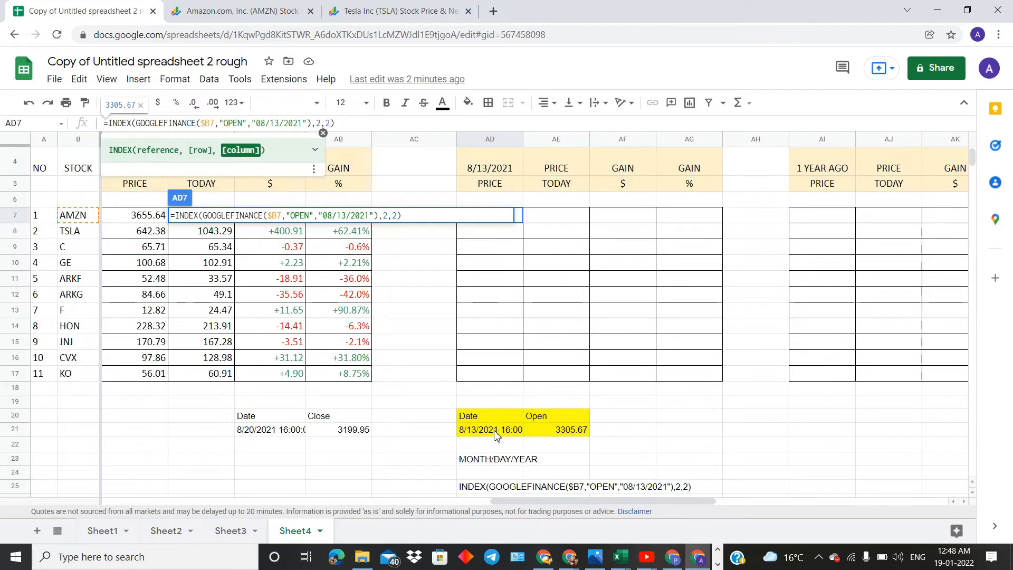
pyautogui.click(359, 127)
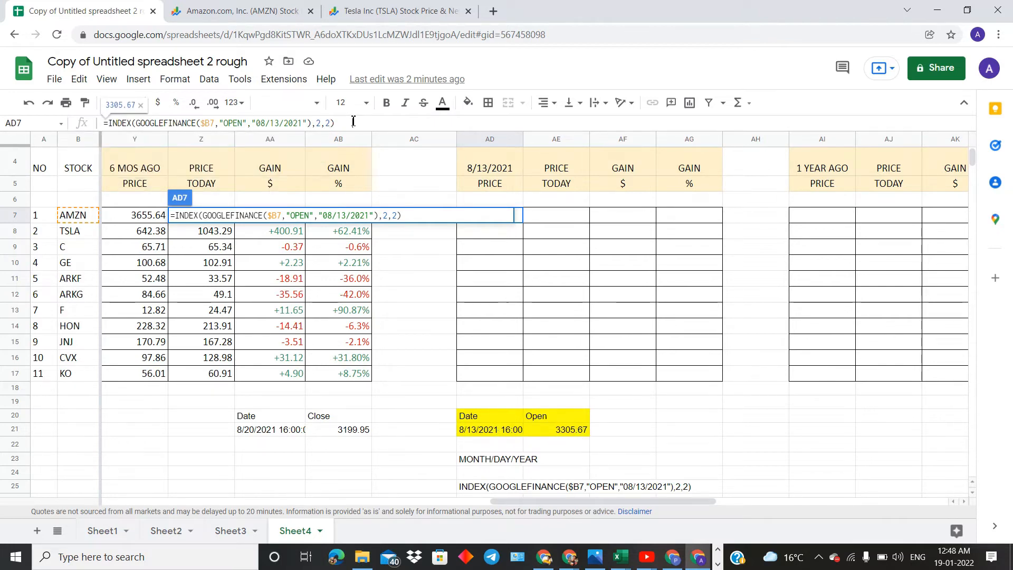
pyautogui.press('Return')
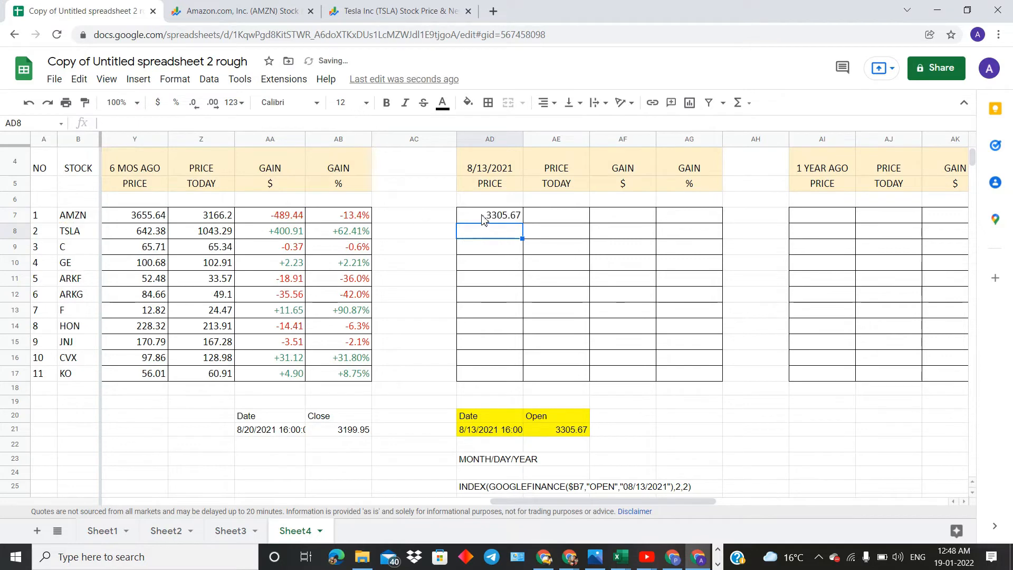
# Step: Fill the INDEX formula from AD7 down through AD17 for the remaining stocks
pyautogui.click(484, 219)
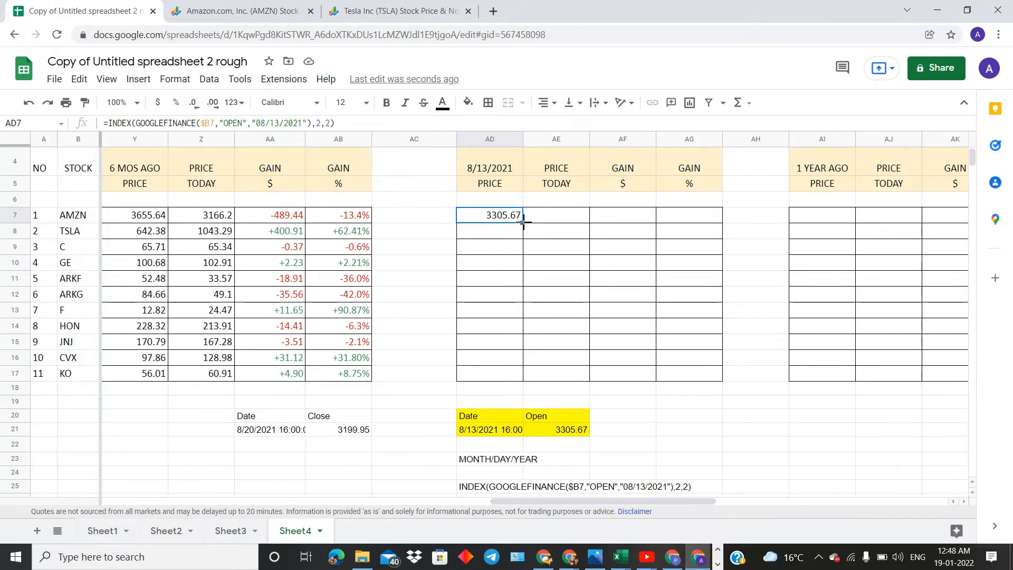
pyautogui.moveTo(524, 222); pyautogui.dragTo(517, 375)
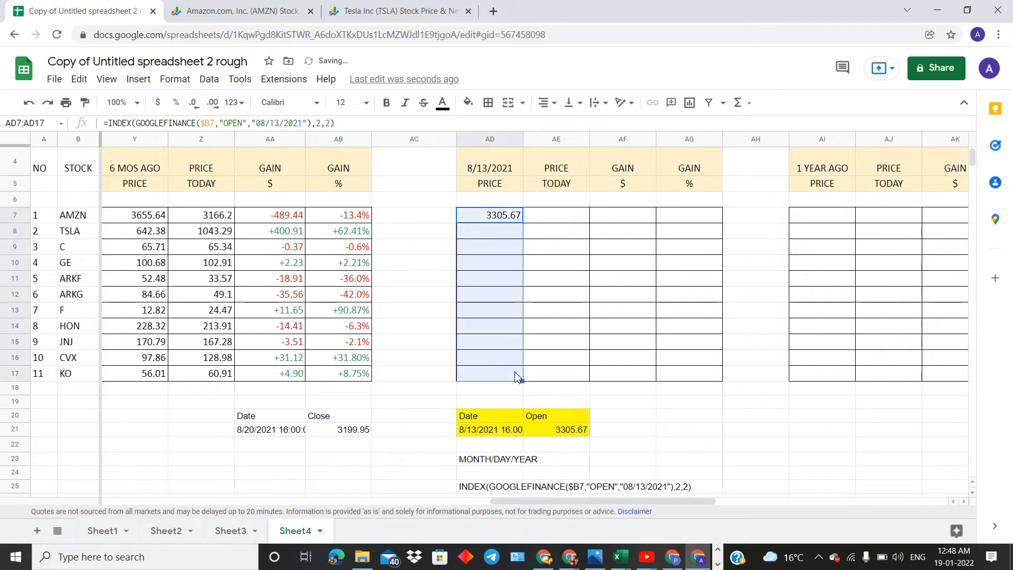
pyautogui.click(549, 258)
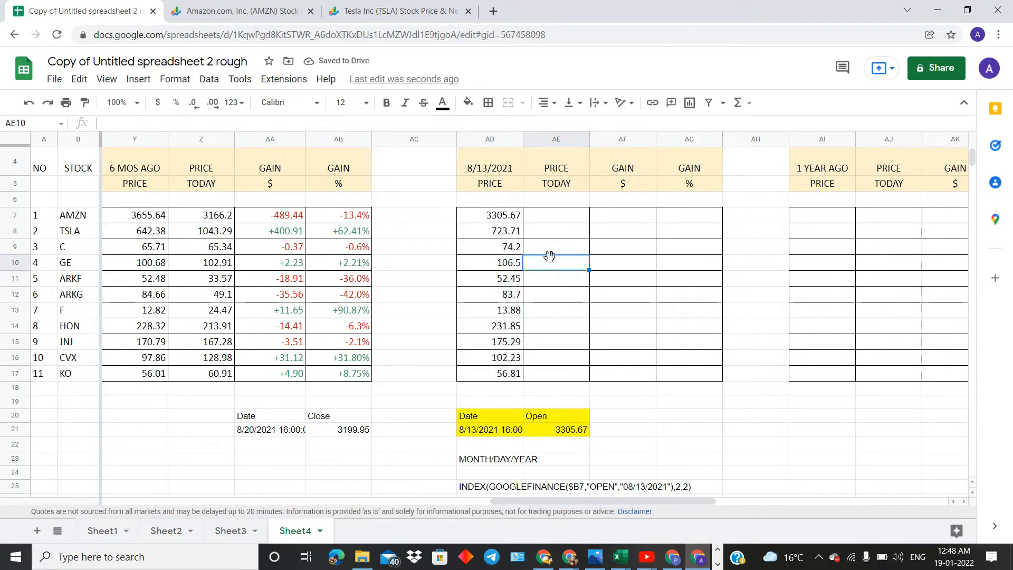
# Step: Copy the six-month section's current price and gain formulas from Z7:AB17 into the 8/13/2021 section at AE7:AG17
pyautogui.click(547, 222)
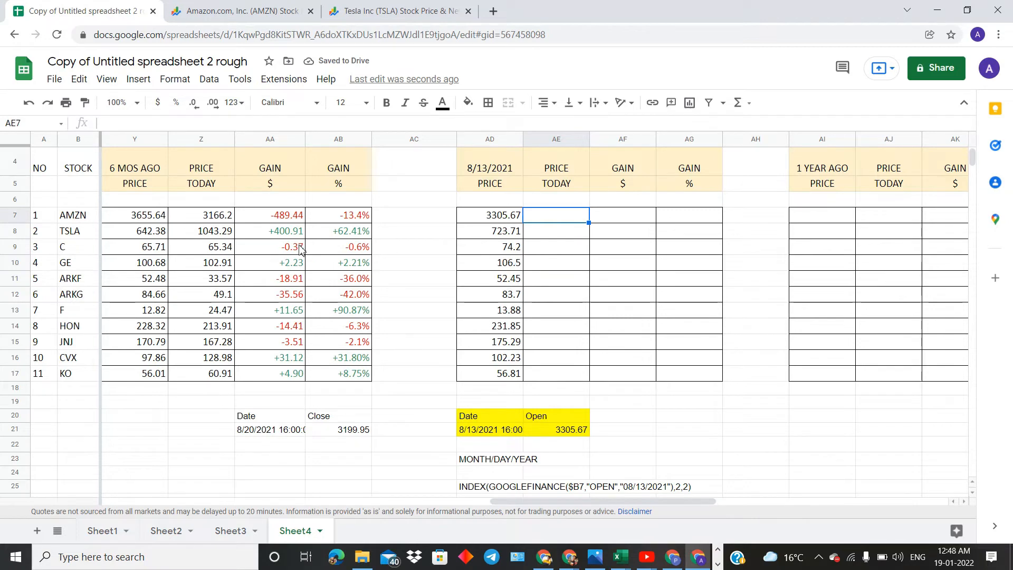
pyautogui.moveTo(228, 219); pyautogui.dragTo(360, 368)
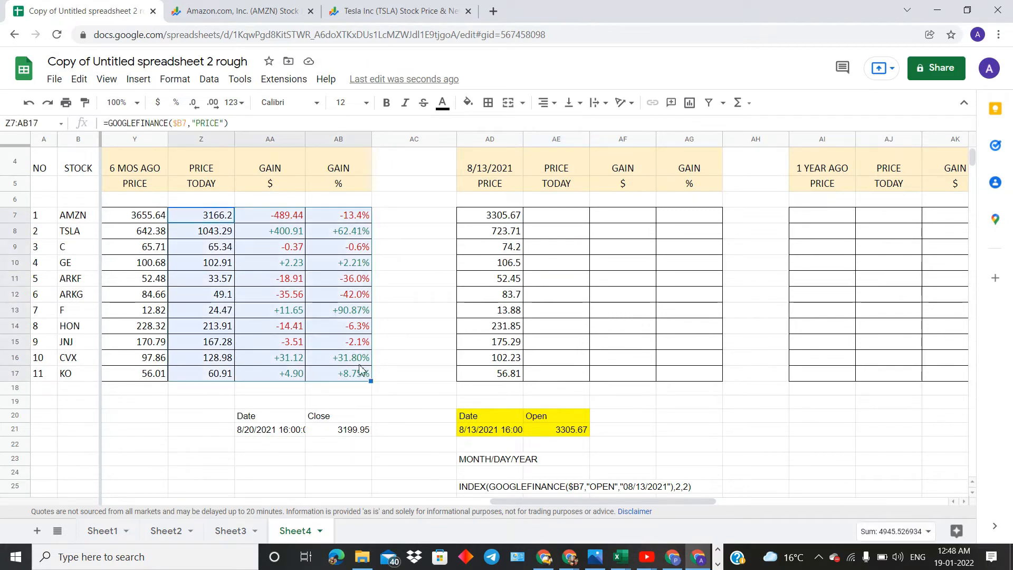
pyautogui.rightClick(339, 303)
pyautogui.click(381, 232)
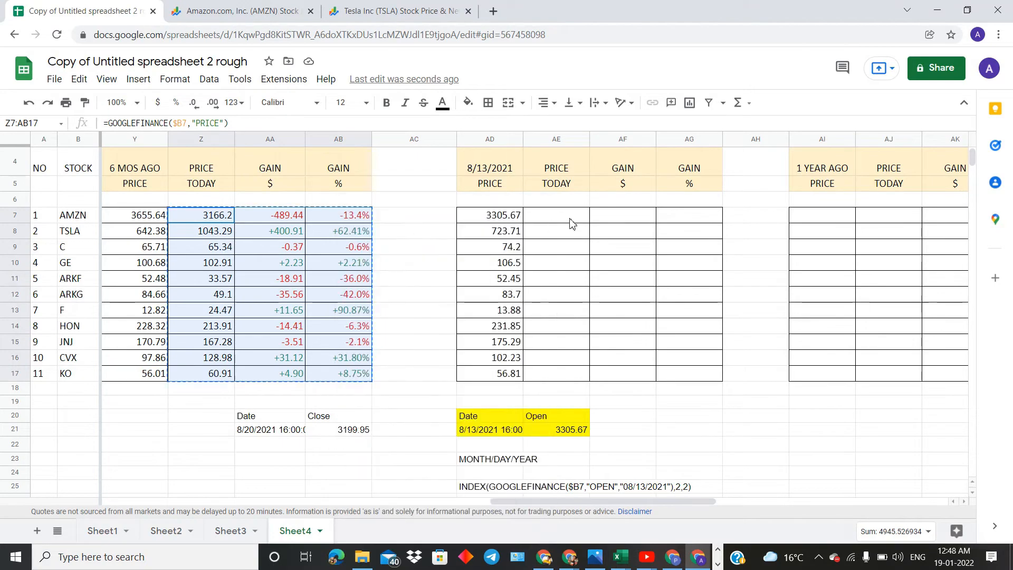
pyautogui.moveTo(570, 223); pyautogui.dragTo(674, 351)
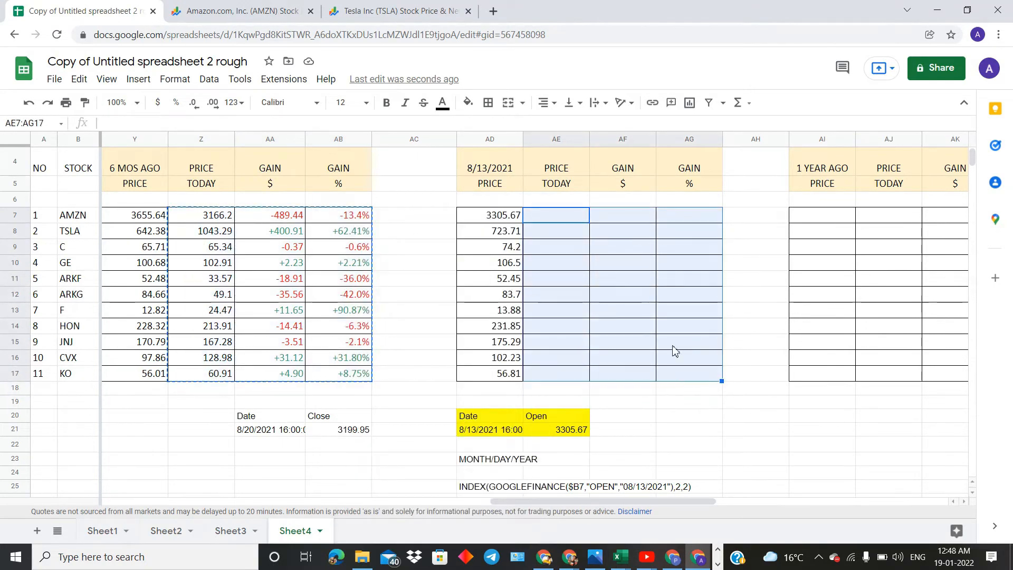
pyautogui.rightClick(674, 351)
pyautogui.click(709, 232)
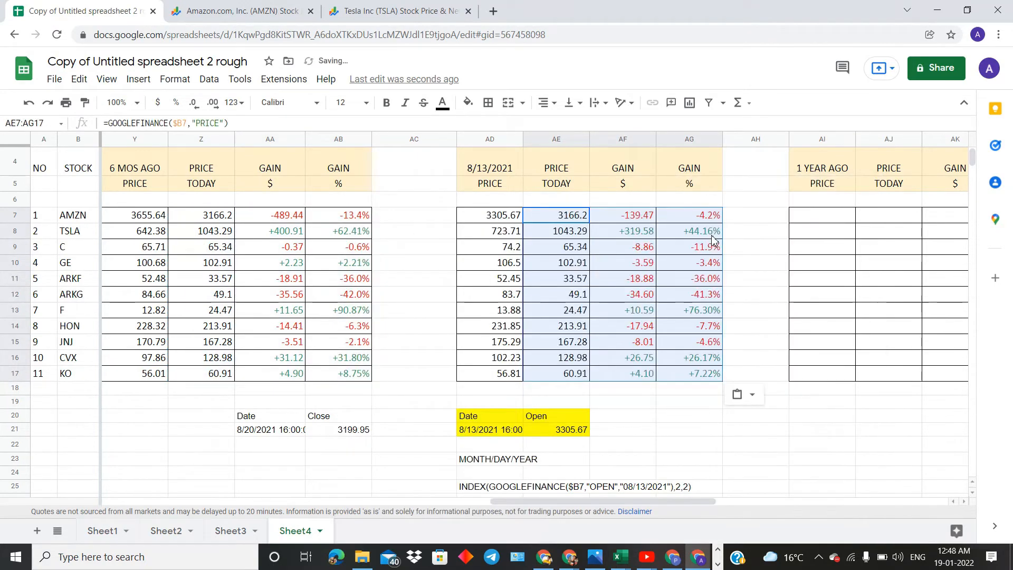
pyautogui.click(757, 249)
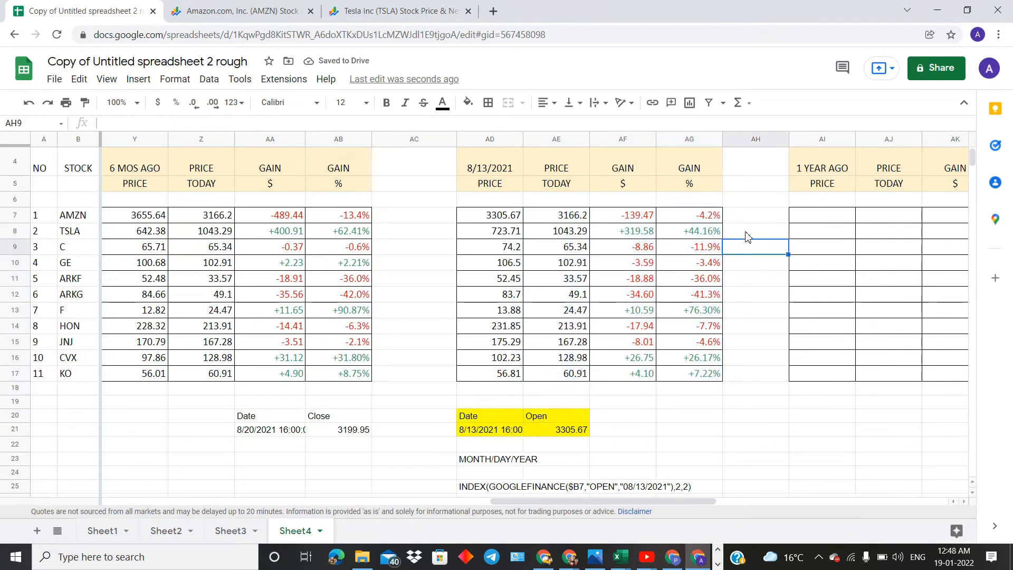
pyautogui.click(747, 236)
# Step: Copy the complete six-month block Y7:AB17 and paste it into the 1 YEAR section at AI7:AL17
pyautogui.hscroll(-3, 253, 268)
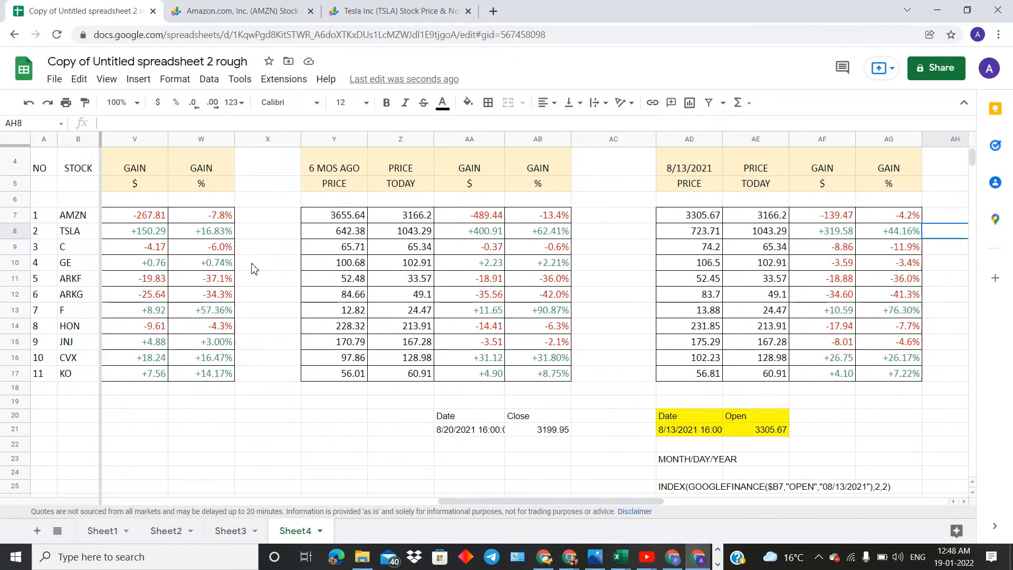
pyautogui.moveTo(344, 219); pyautogui.dragTo(547, 375)
pyautogui.rightClick(515, 302)
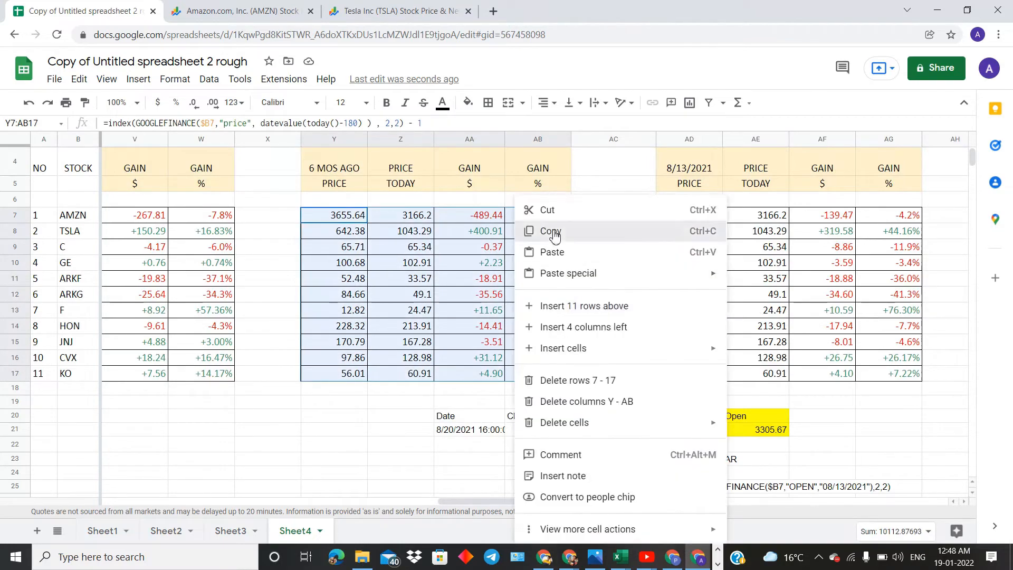
pyautogui.click(549, 168)
pyautogui.hscroll(9, 790, 236)
pyautogui.hscroll(1, 790, 236)
pyautogui.hscroll(-2, 790, 236)
pyautogui.scroll(2, 790, 236)
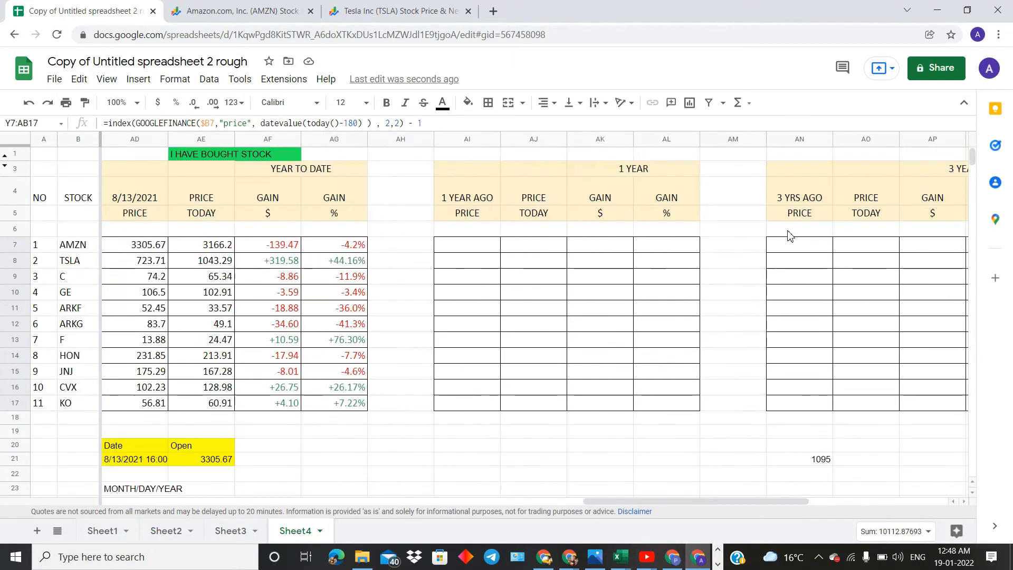
pyautogui.moveTo(486, 247); pyautogui.dragTo(677, 413)
pyautogui.rightClick(648, 323)
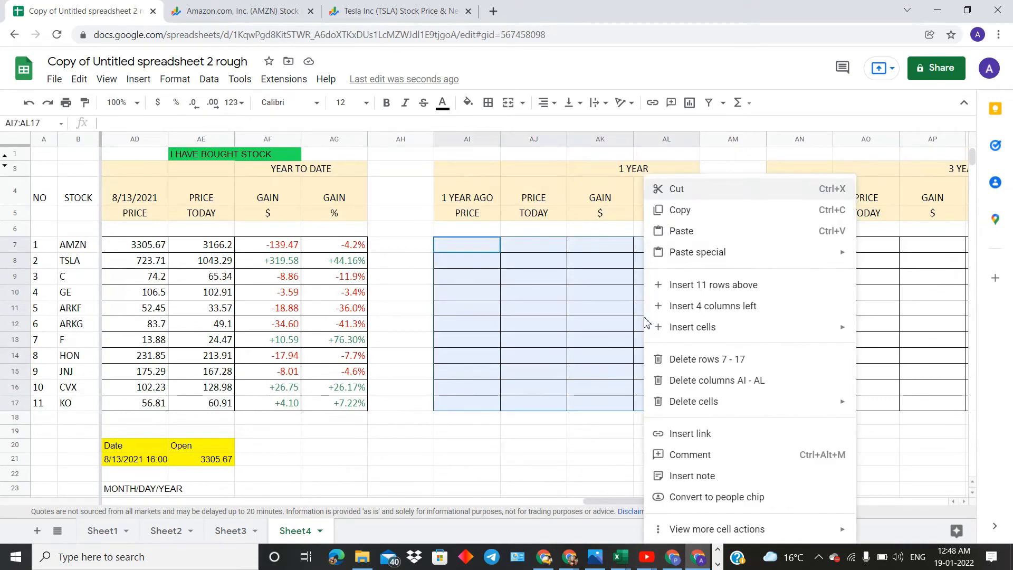
pyautogui.click(682, 228)
# Step: Set the lookback in AI7's 1 YEAR AGO price formula to 365 days, giving today()-365
pyautogui.click(480, 249)
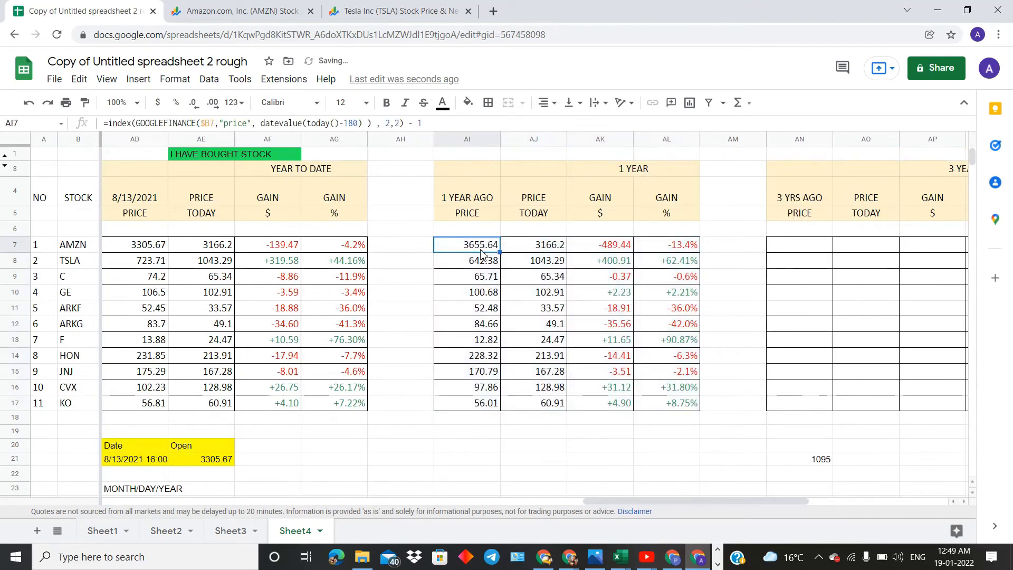
pyautogui.click(362, 123)
pyautogui.press('BackSpace')
pyautogui.press('BackSpace')
pyautogui.press('BackSpace')
pyautogui.write('3')
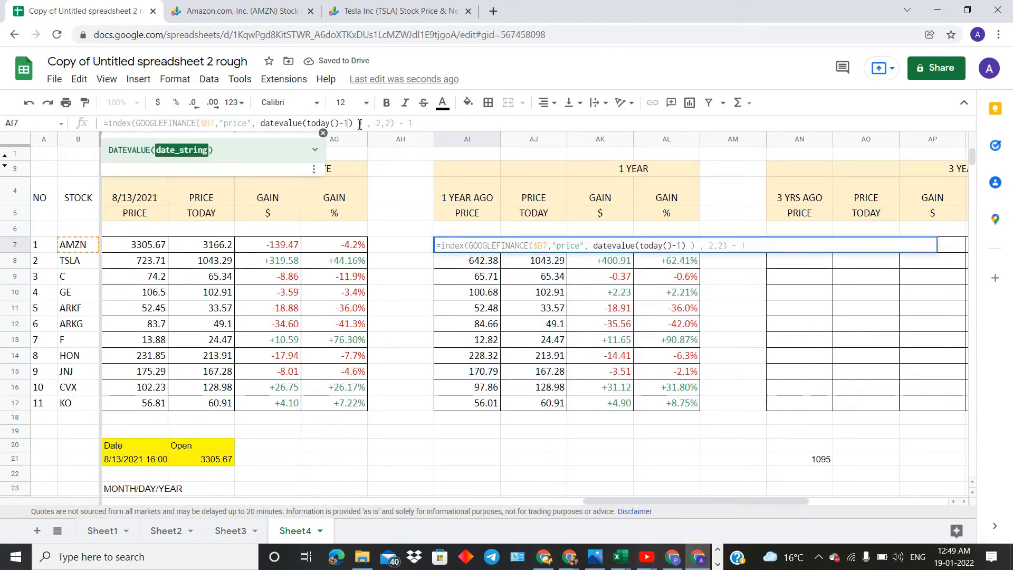
pyautogui.write('65')
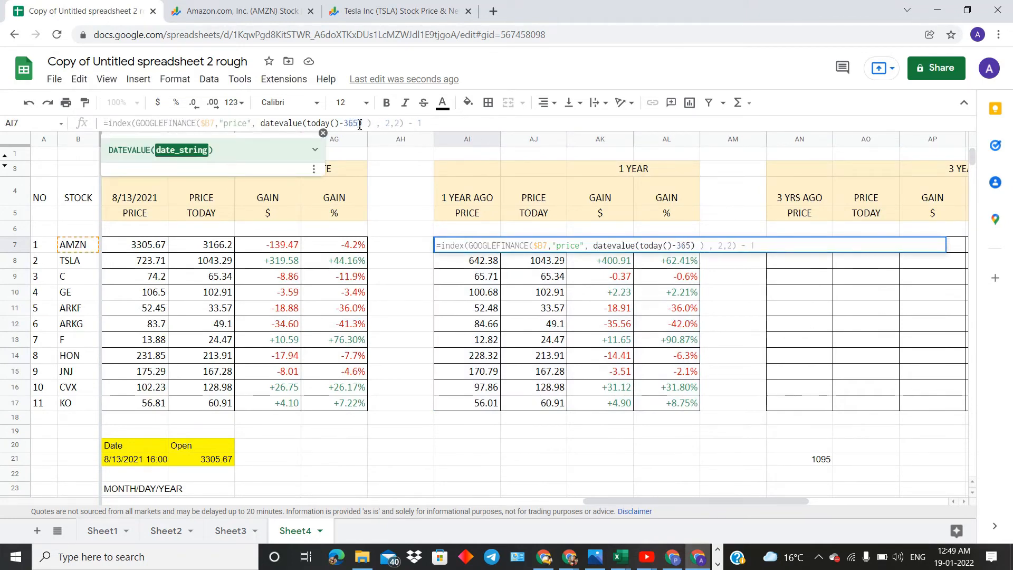
pyautogui.press('Return')
# Step: Fill the one-year price formula from AI7 down through AI17 for the remaining stocks
pyautogui.click(486, 248)
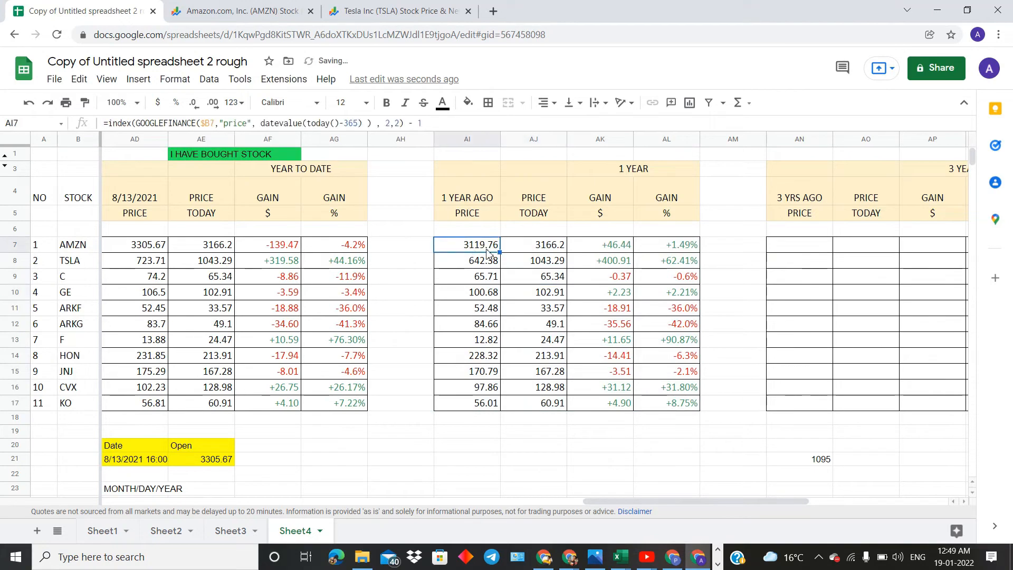
pyautogui.moveTo(499, 252); pyautogui.dragTo(503, 404)
pyautogui.click(619, 355)
pyautogui.click(722, 281)
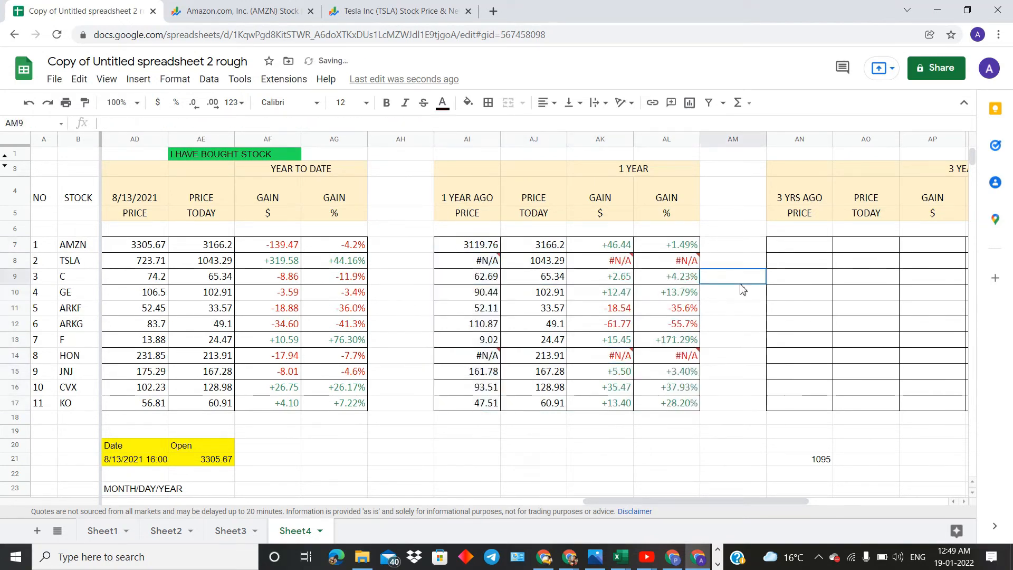
# Step: Paste the copied six-month block into the 3 YEARS section at AN7:AQ17
pyautogui.hscroll(1, 707, 285)
pyautogui.moveTo(610, 269)
pyautogui.click(670, 233)
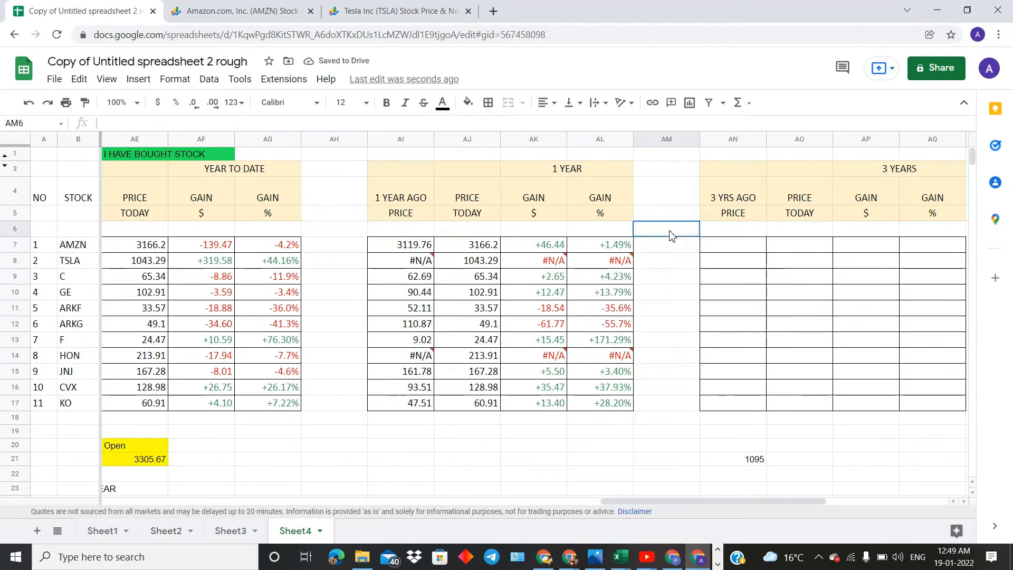
pyautogui.hscroll(3, 670, 232)
pyautogui.click(552, 247)
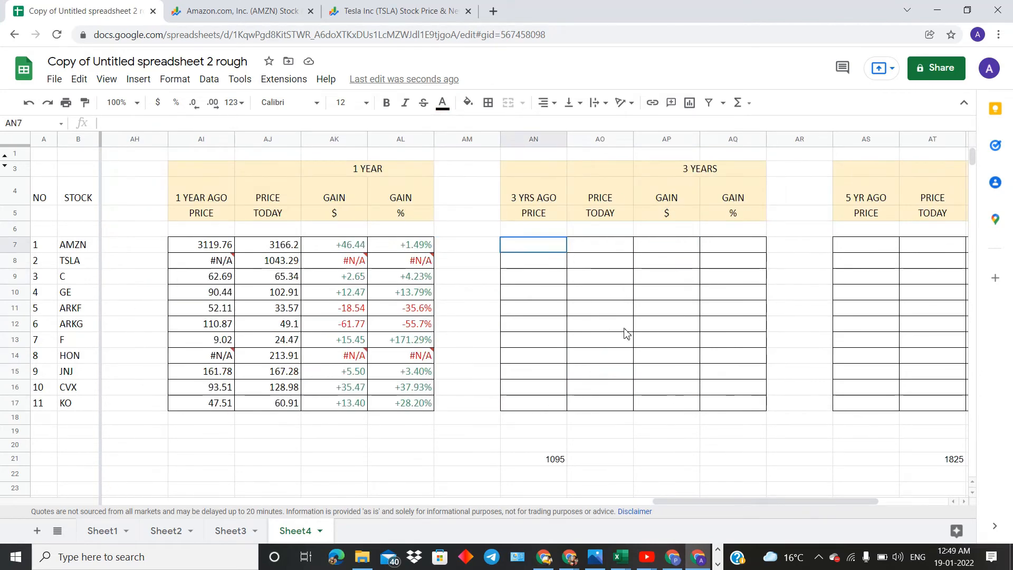
pyautogui.moveTo(625, 333); pyautogui.dragTo(741, 403)
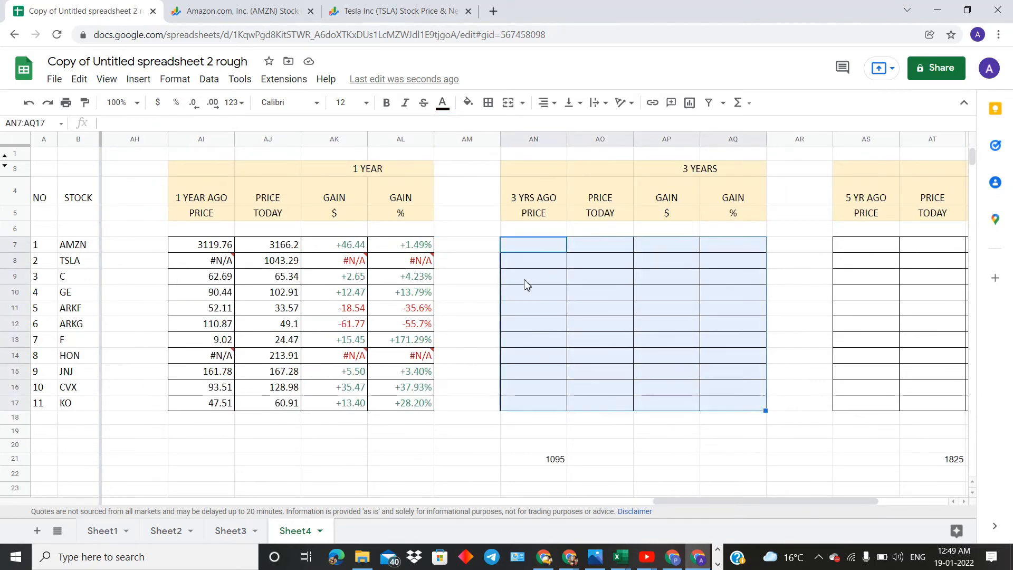
pyautogui.rightClick(525, 284)
pyautogui.click(562, 232)
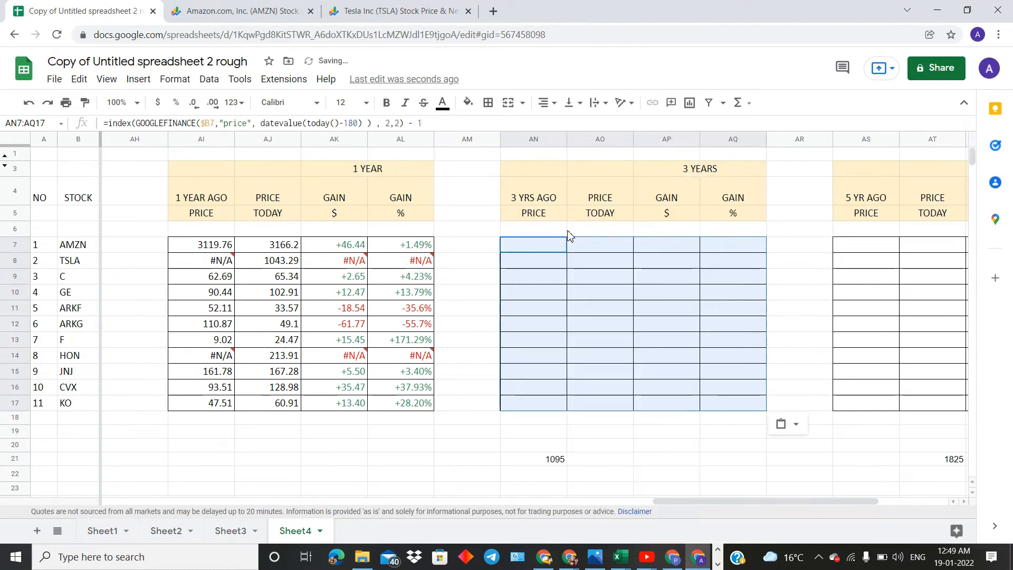
# Step: Check the 365*3 day calculation in AN21 and set the lookback in AN7's price formula to 1095 days
pyautogui.click(547, 462)
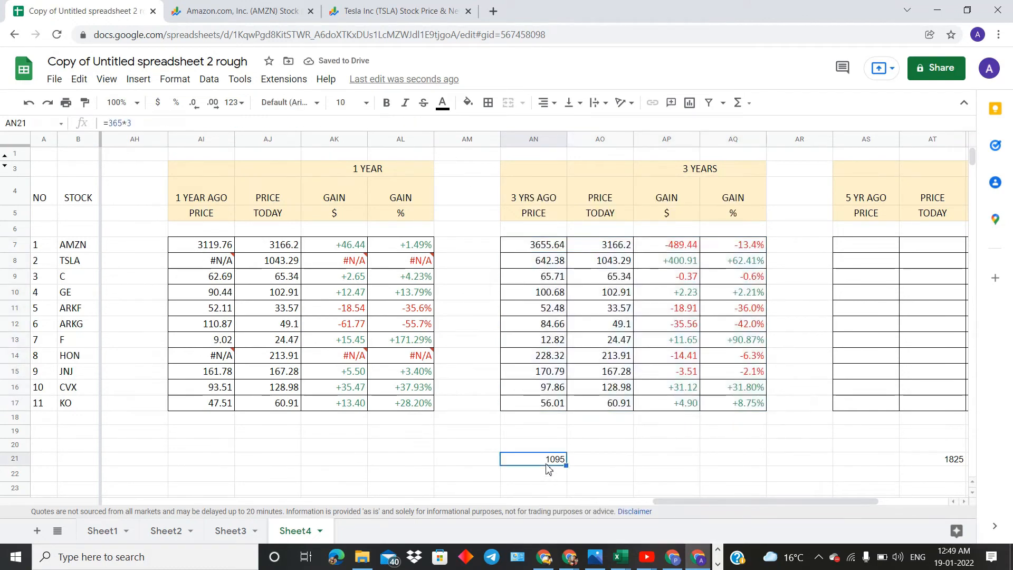
pyautogui.click(549, 247)
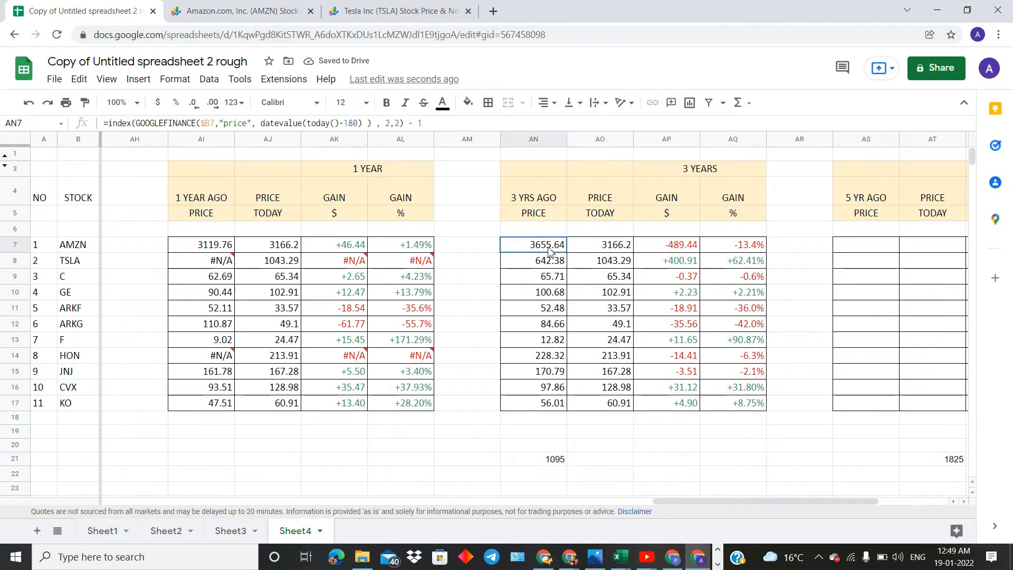
pyautogui.click(358, 125)
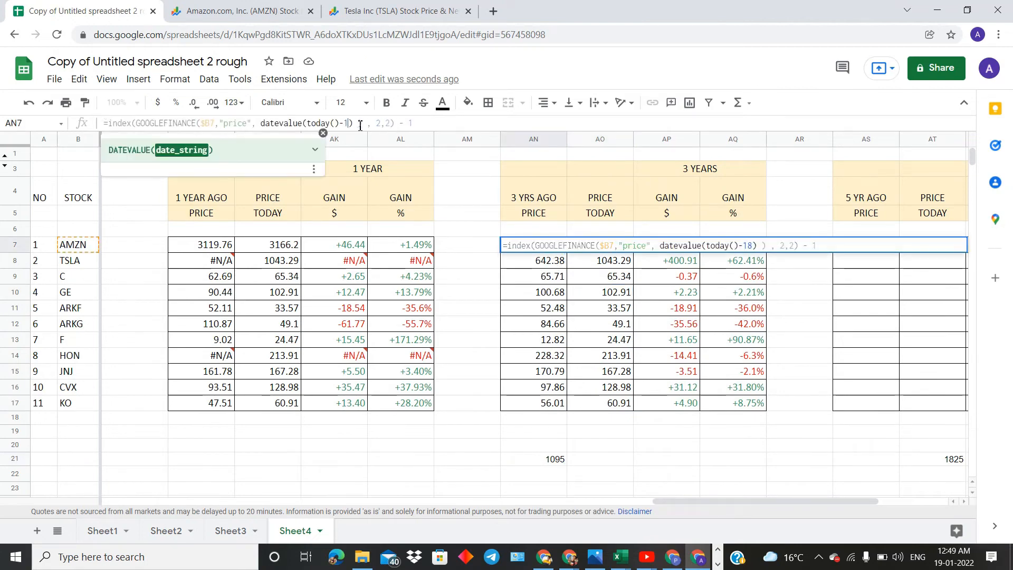
pyautogui.press('BackSpace')
pyautogui.press('BackSpace')
pyautogui.press('BackSpace')
pyautogui.write('109')
pyautogui.press('Return')
# Step: Fill the three-year price formula from AN7 down through AN17 for the remaining stocks
pyautogui.click(546, 245)
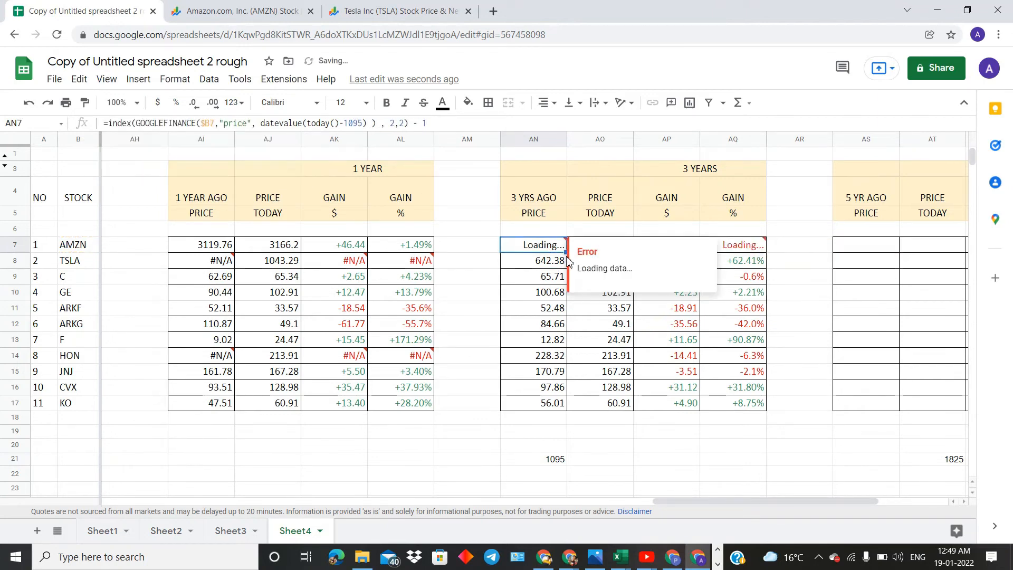
pyautogui.moveTo(567, 252); pyautogui.dragTo(569, 403)
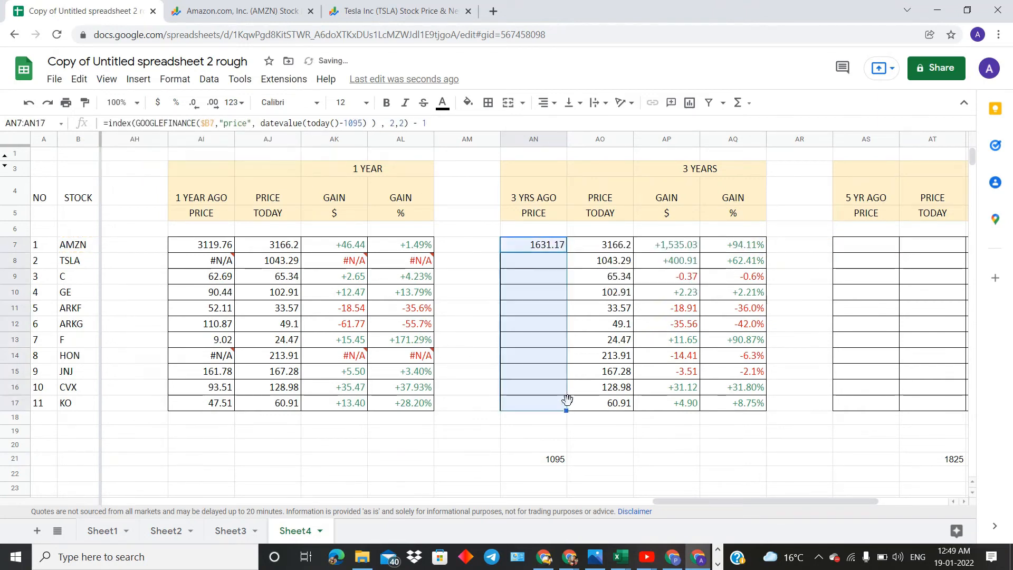
pyautogui.click(779, 323)
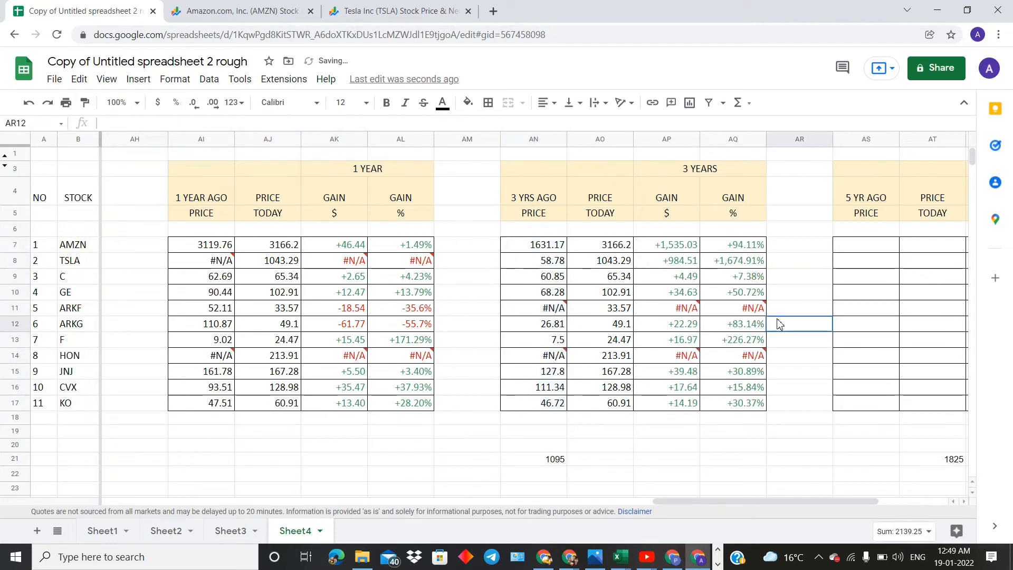
# Step: Examine TSLA's three-year price and percentage gain, and compare them with Tesla's 5Y chart in Google Finance before returning to the spreadsheet
pyautogui.click(743, 255)
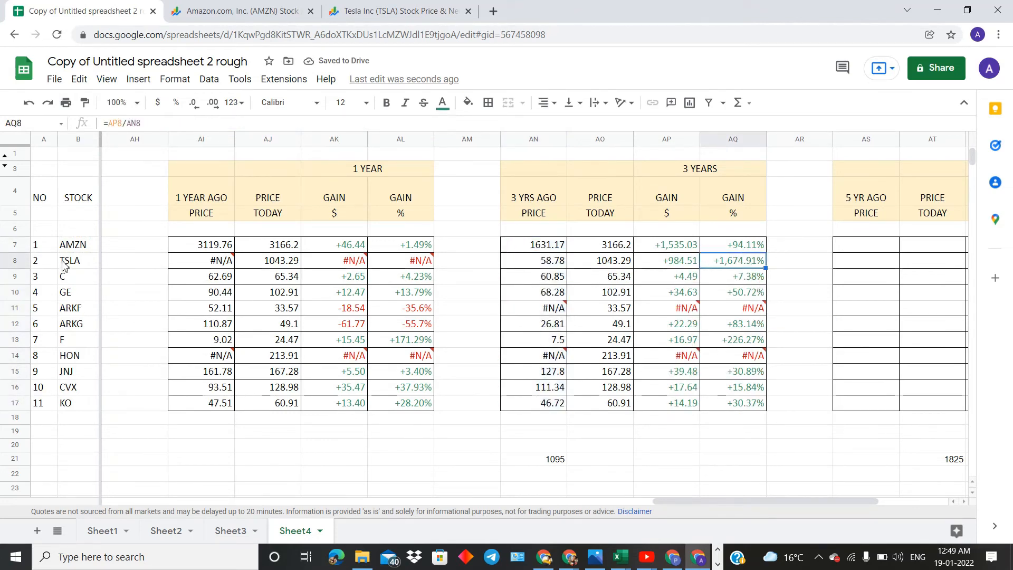
pyautogui.click(64, 264)
pyautogui.click(747, 265)
pyautogui.click(564, 264)
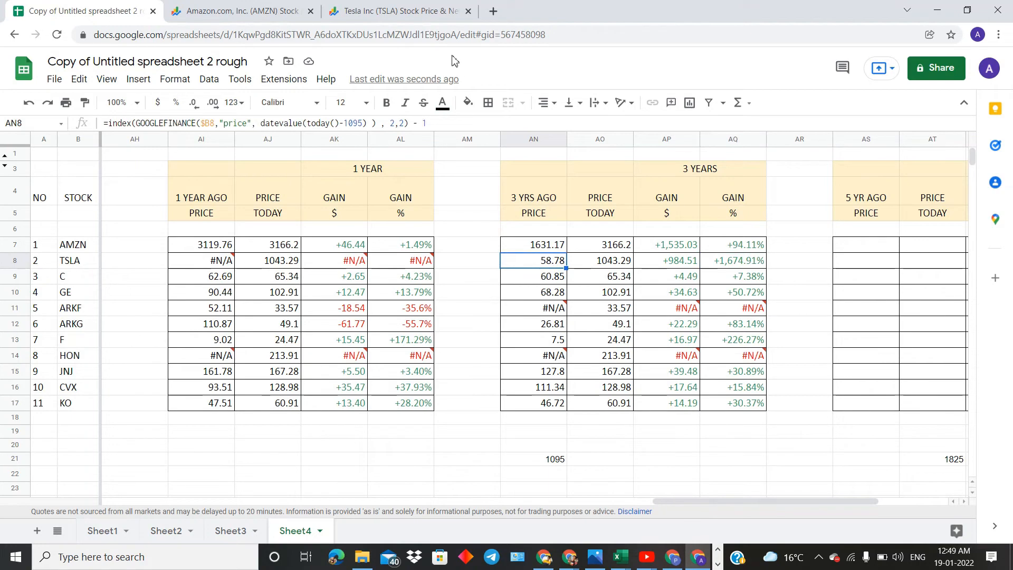
pyautogui.click(412, 9)
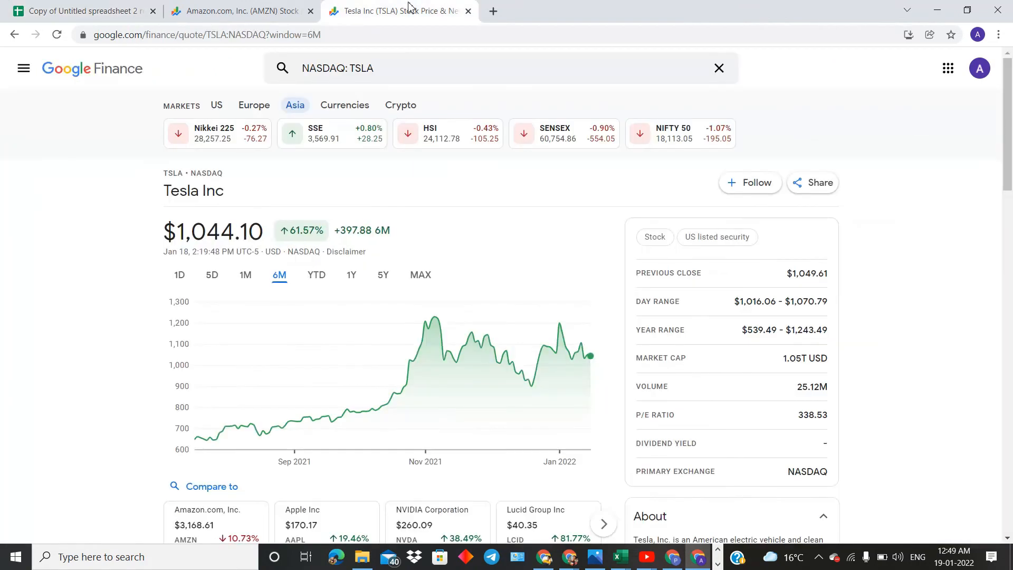
pyautogui.click(382, 275)
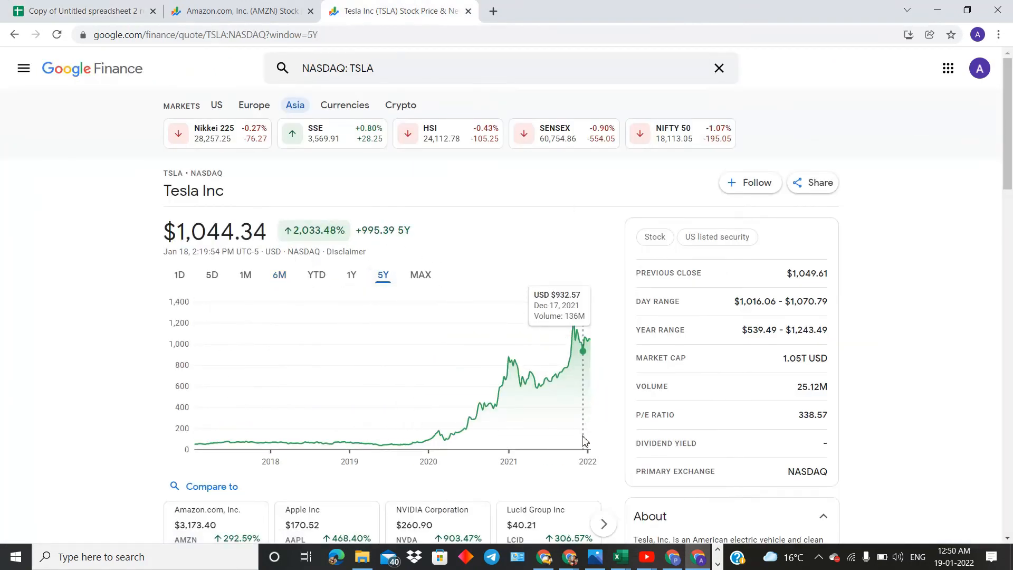
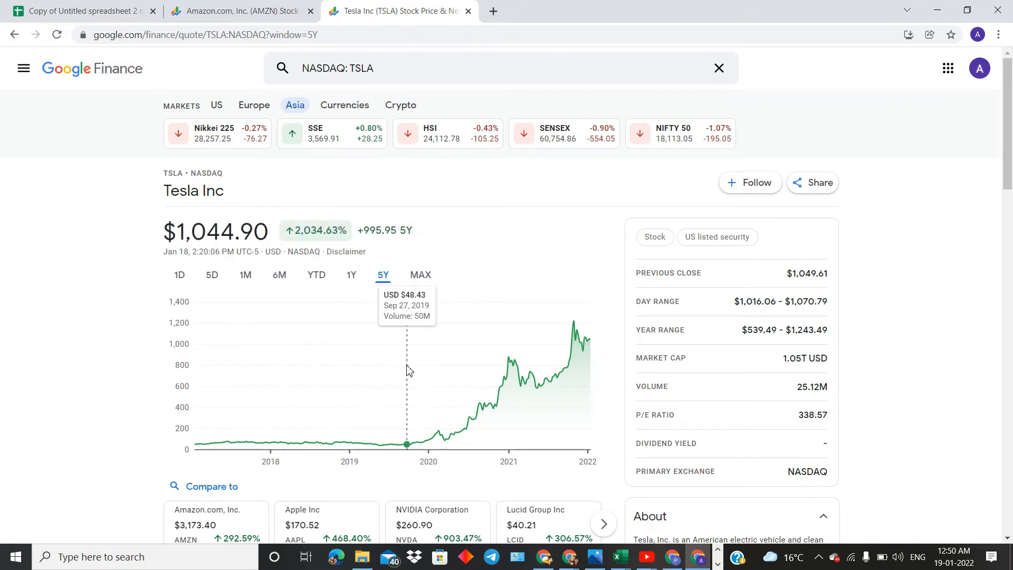
pyautogui.click(227, 8)
pyautogui.click(126, 8)
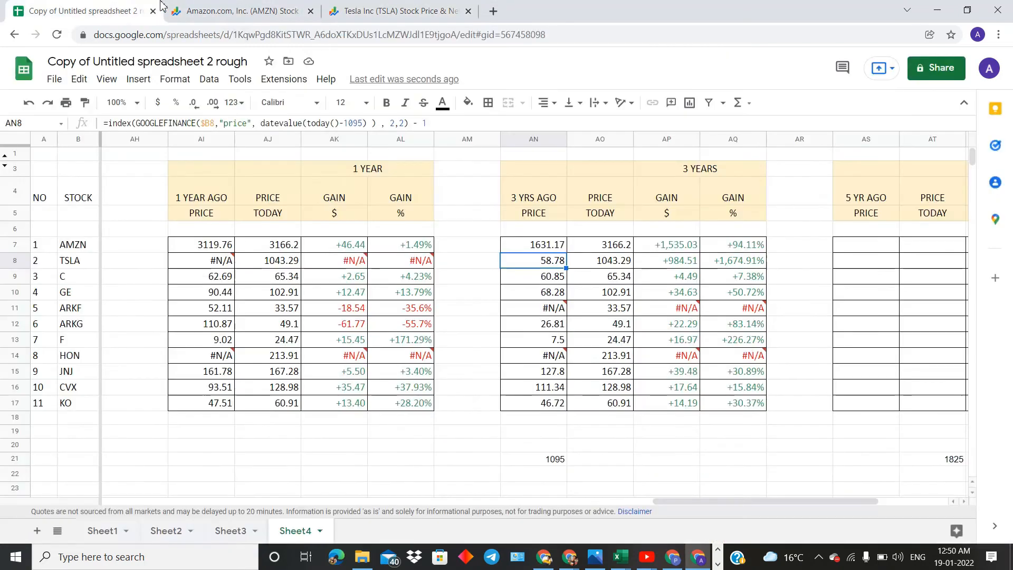
# Step: Paste the copied six-month block into the 5 YEARS section at AS7:AV17
pyautogui.hscroll(5, 669, 246)
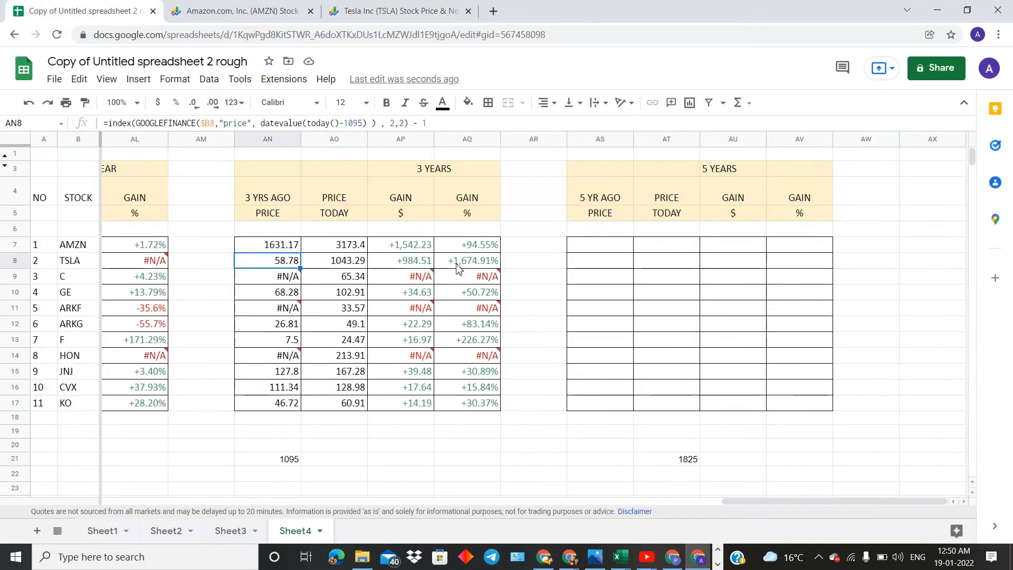
pyautogui.moveTo(574, 247); pyautogui.dragTo(819, 410)
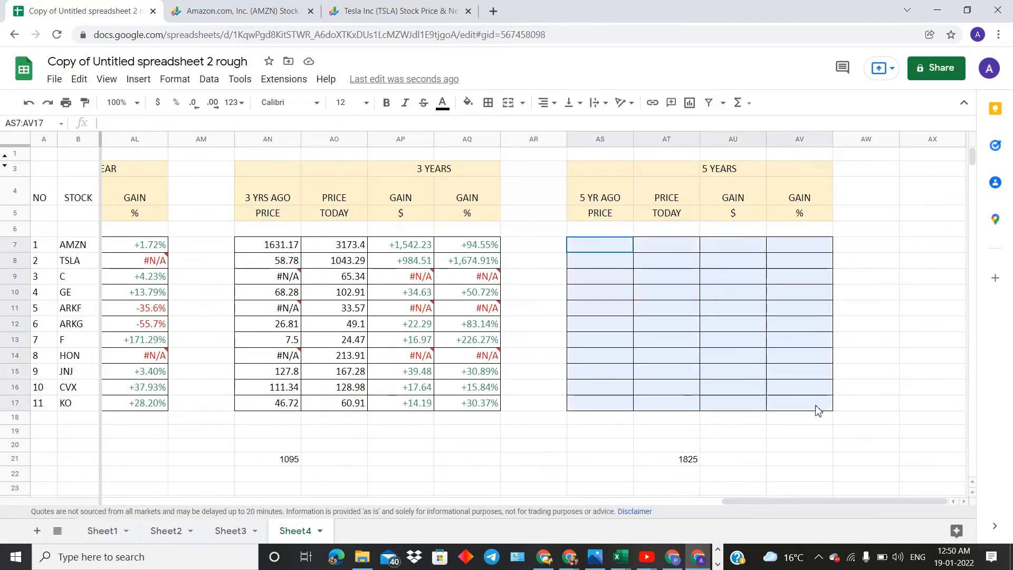
pyautogui.rightClick(789, 357)
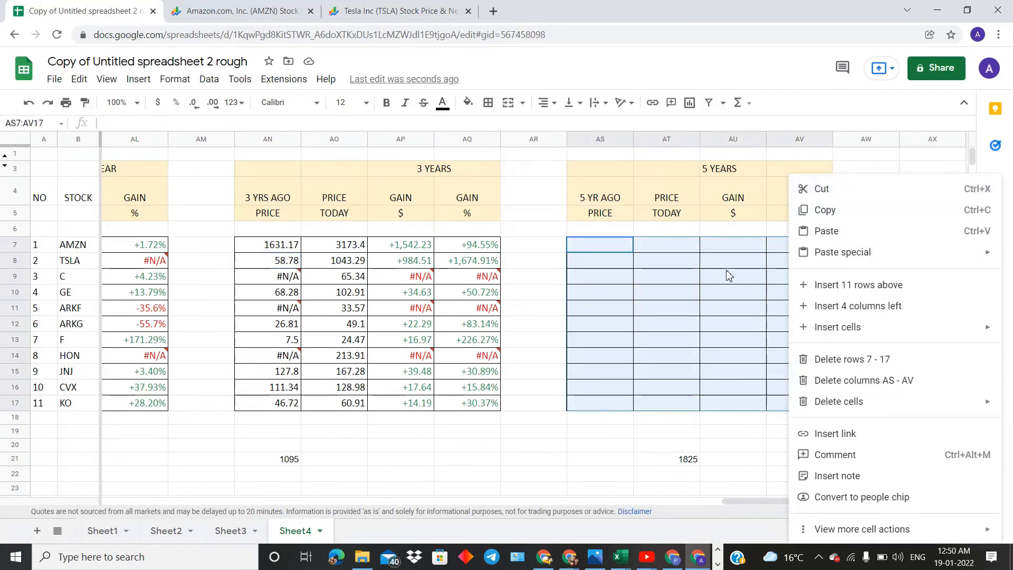
pyautogui.click(805, 246)
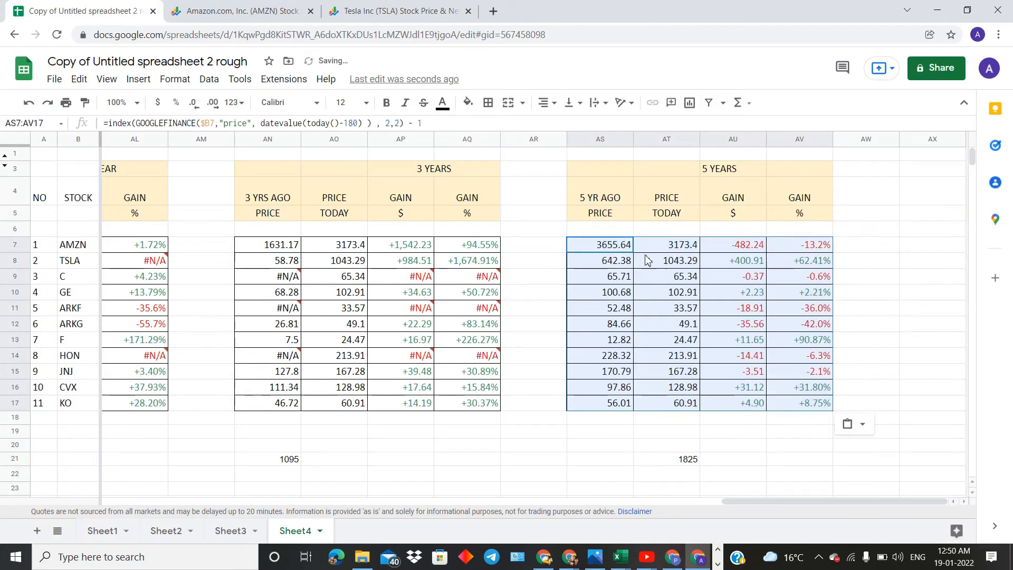
# Step: Set the lookback in AS7's five-year price formula to 1825 days
pyautogui.click(616, 249)
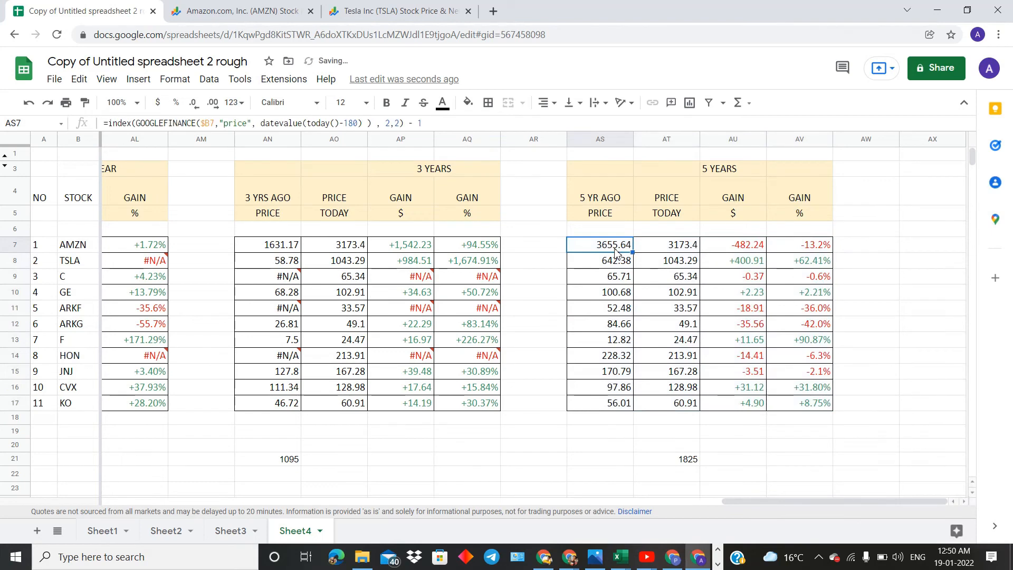
pyautogui.click(360, 123)
pyautogui.press('BackSpace')
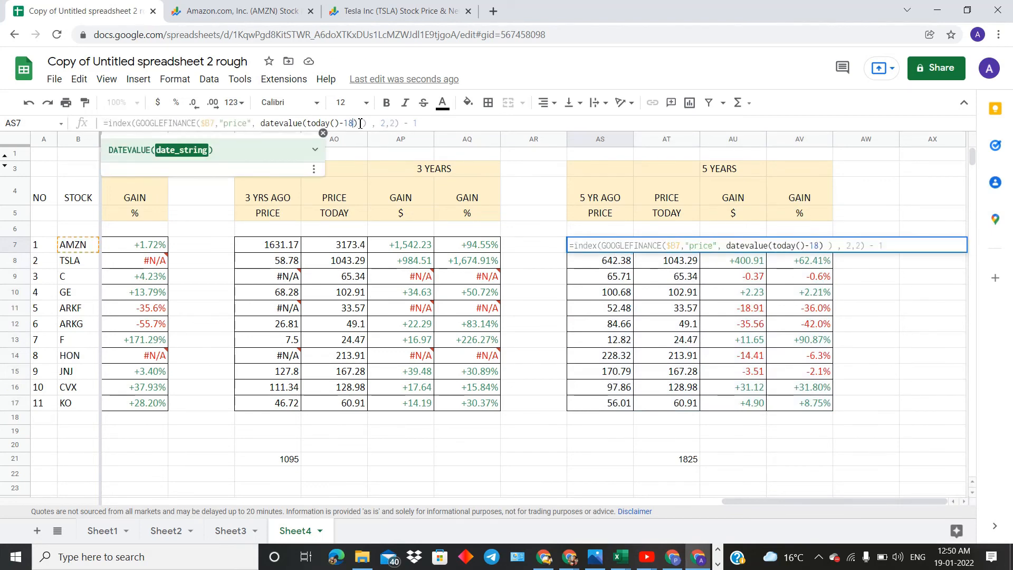
pyautogui.write('25')
pyautogui.press('Return')
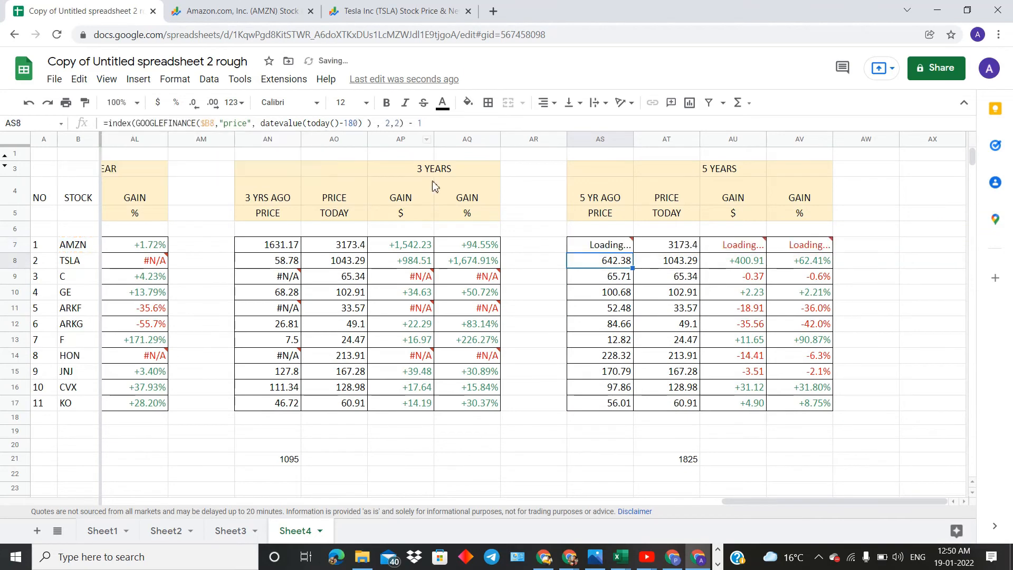
# Step: Fill the five-year price formula from AS7 down through AS17 for the remaining stocks
pyautogui.click(588, 248)
pyautogui.moveTo(632, 252); pyautogui.dragTo(633, 409)
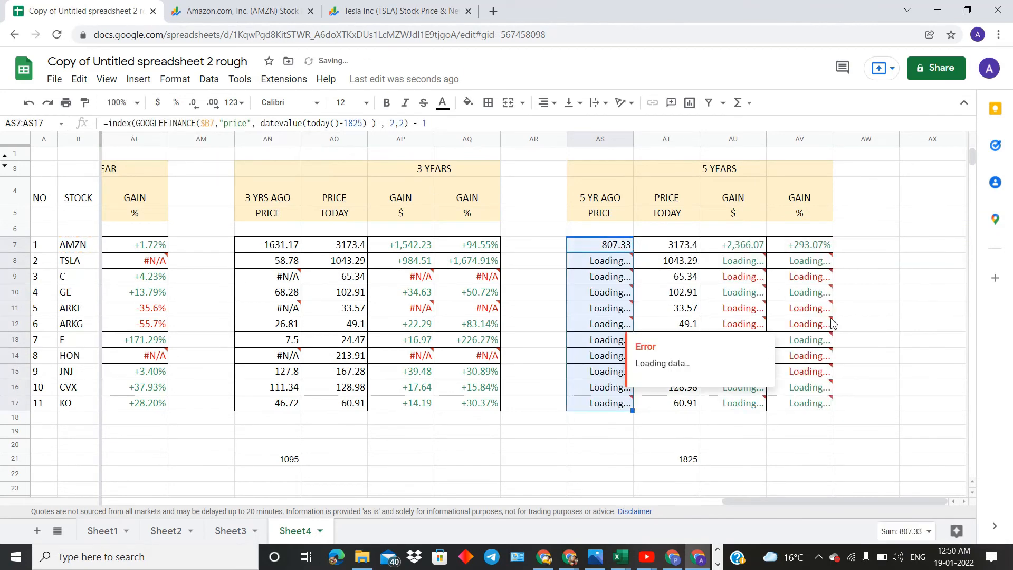
pyautogui.click(920, 279)
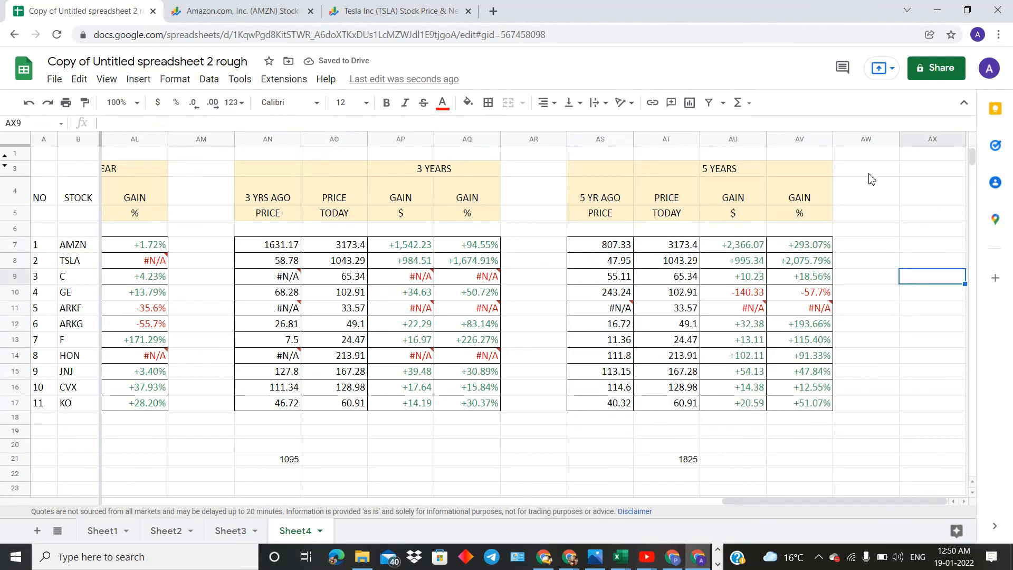
# Step: Insert two blank columns after column AX and three more after column AY, beyond the 5 YEARS section
pyautogui.moveTo(862, 144); pyautogui.dragTo(931, 140)
pyautogui.rightClick(941, 139)
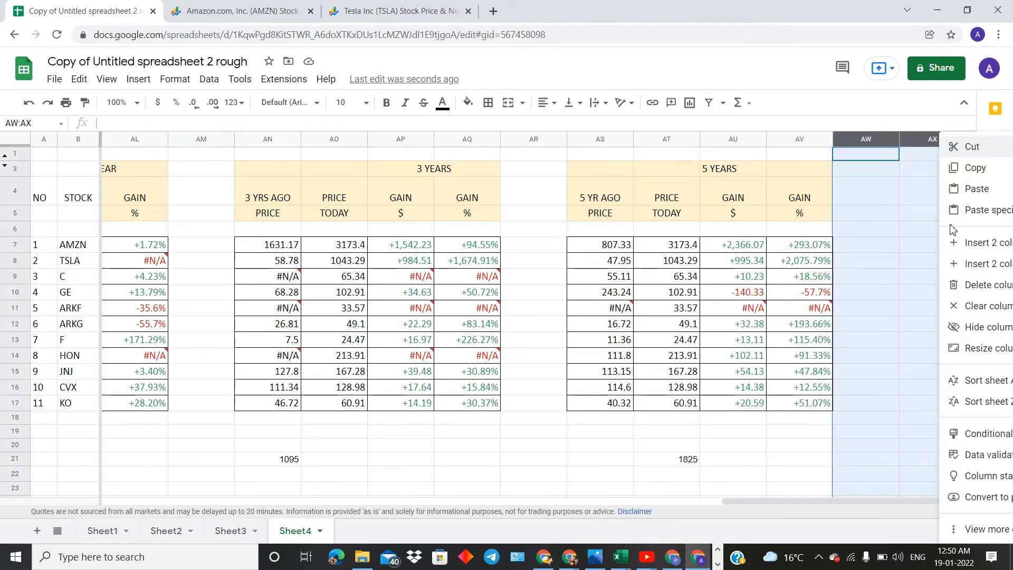
pyautogui.click(981, 267)
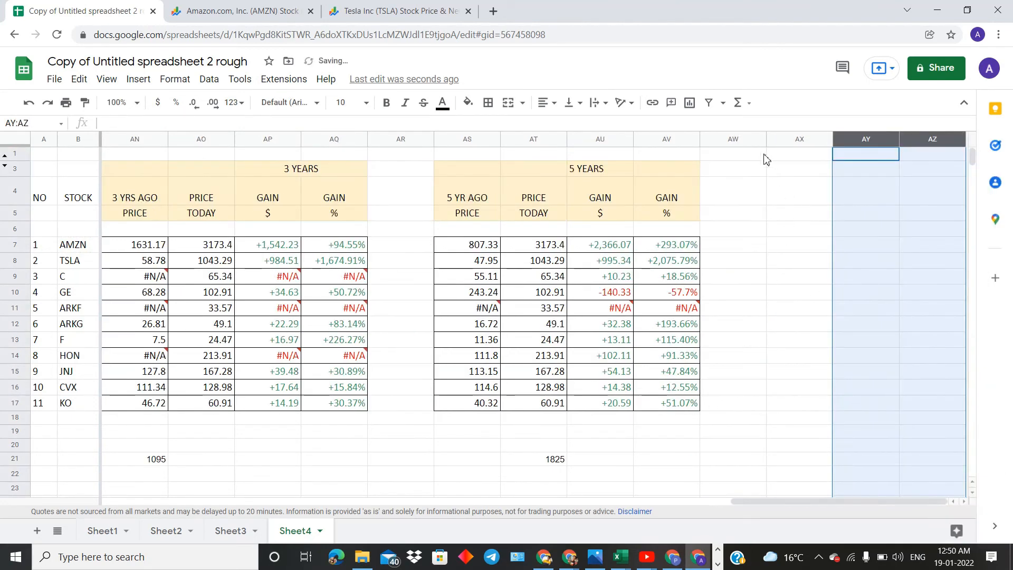
pyautogui.moveTo(758, 142); pyautogui.dragTo(892, 140)
pyautogui.rightClick(892, 140)
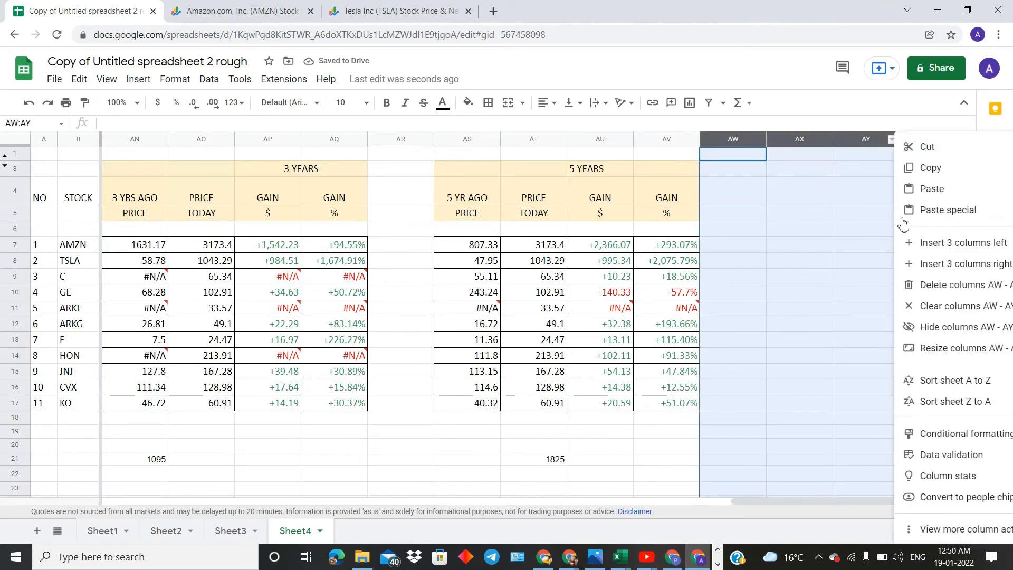
pyautogui.click(906, 265)
pyautogui.click(816, 261)
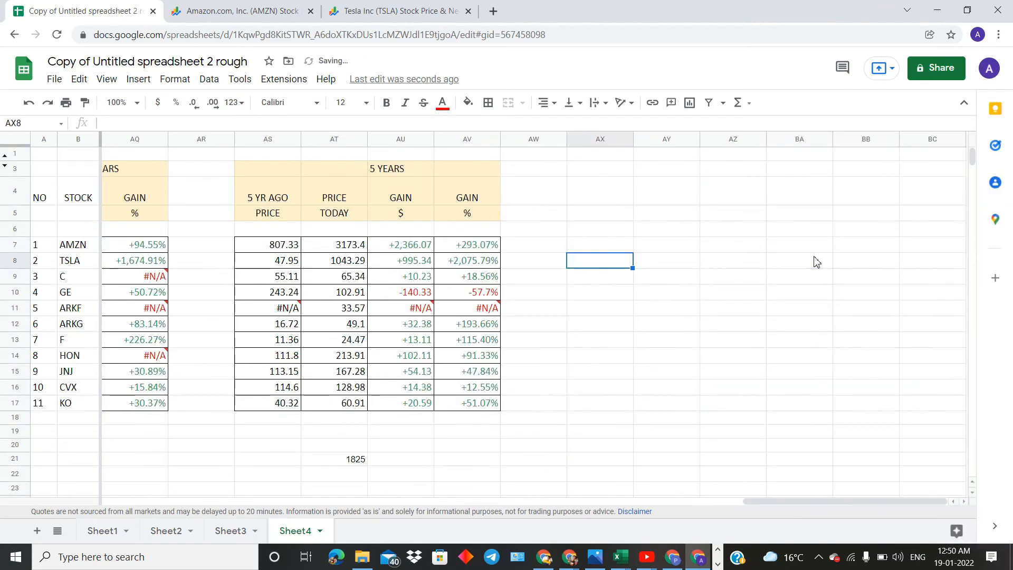
# Step: Copy the 5 YEARS columns AS:AV and paste them into the empty columns starting at AX
pyautogui.moveTo(262, 141); pyautogui.dragTo(465, 140)
pyautogui.rightClick(465, 140)
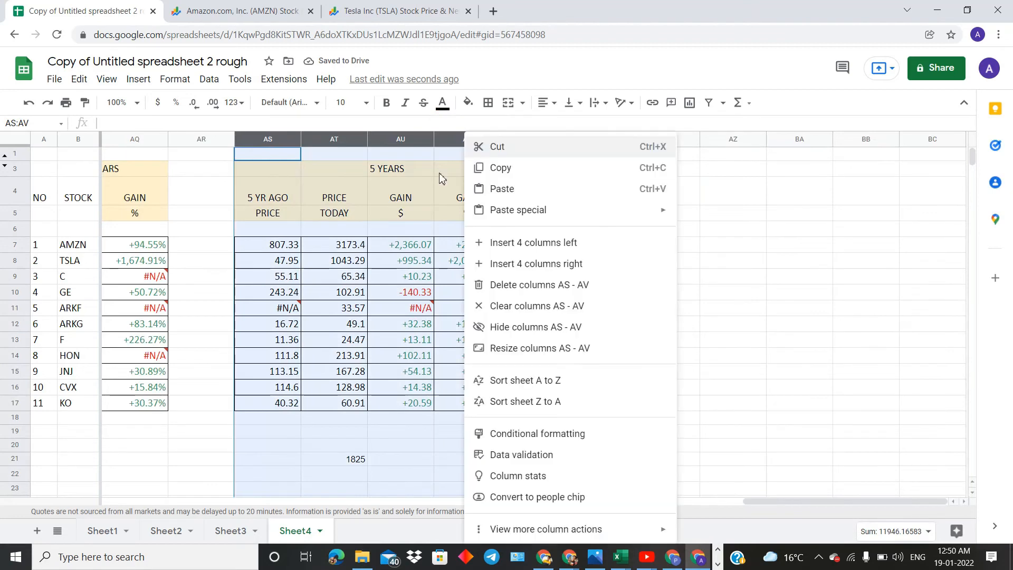
pyautogui.click(518, 180)
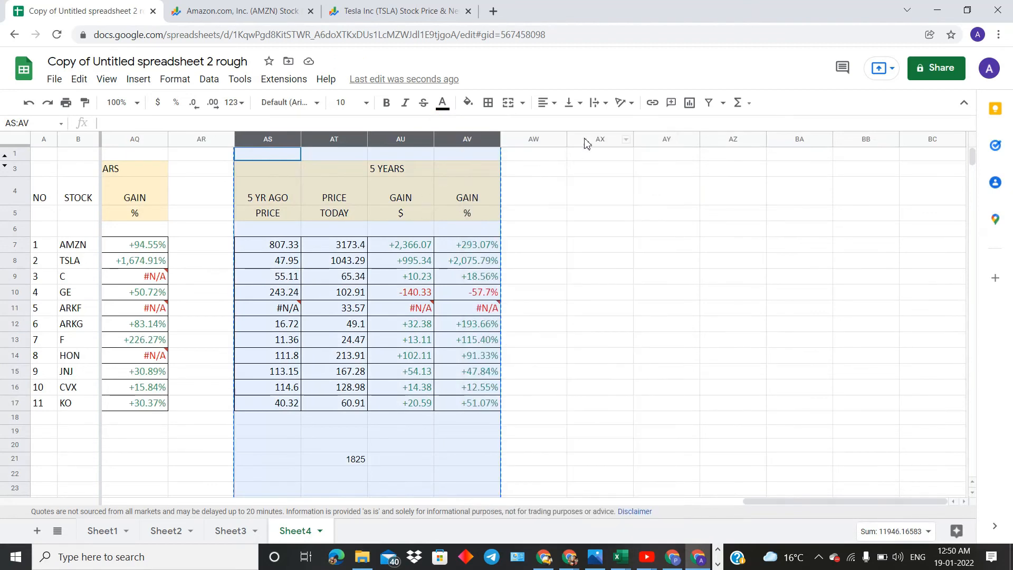
pyautogui.moveTo(584, 141); pyautogui.dragTo(858, 141)
pyautogui.rightClick(858, 141)
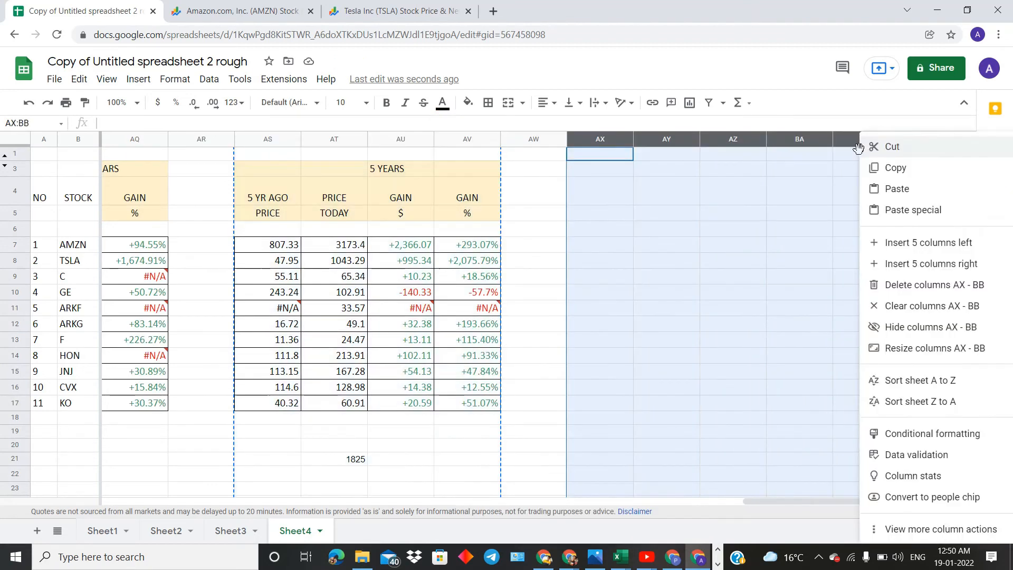
pyautogui.click(896, 189)
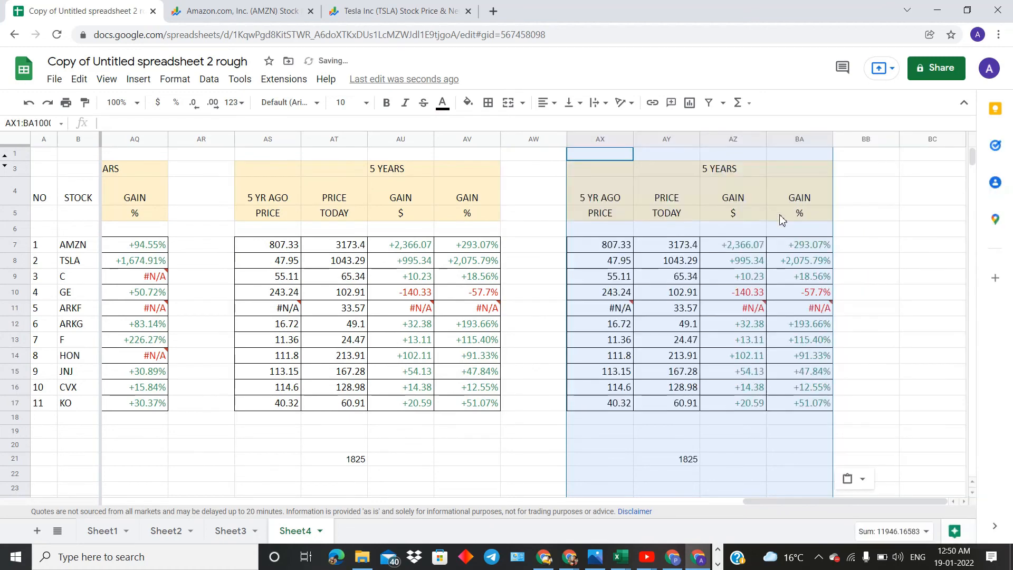
pyautogui.click(782, 219)
pyautogui.click(879, 231)
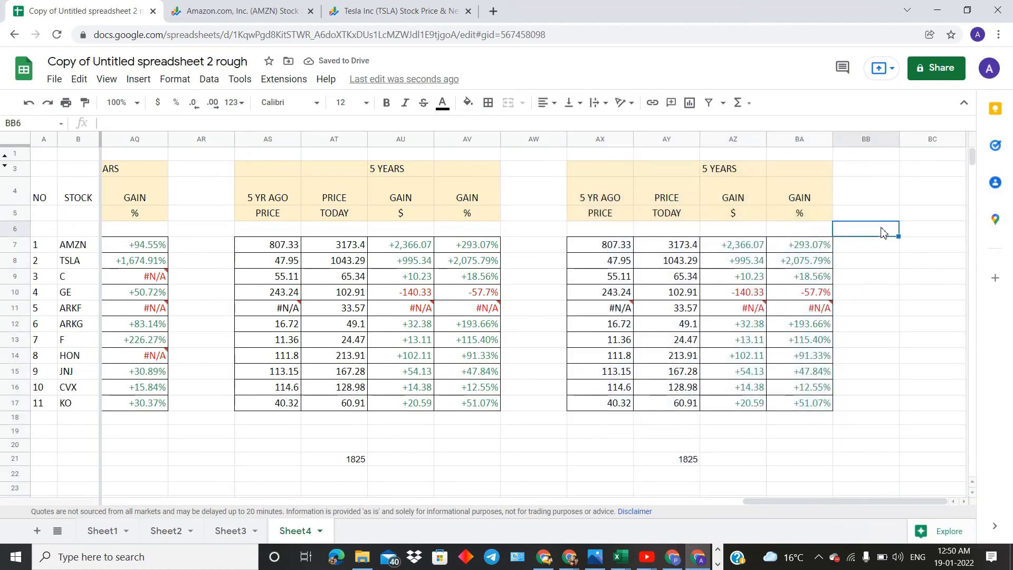
# Step: Change the day calculation in AY21 below the copied block to =365*10
pyautogui.click(649, 276)
pyautogui.click(619, 240)
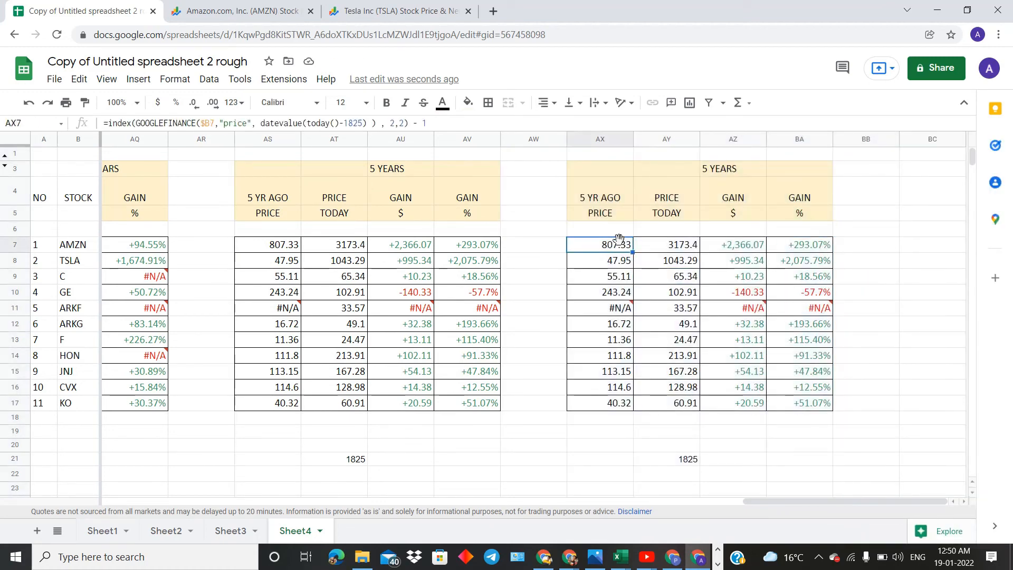
pyautogui.click(685, 463)
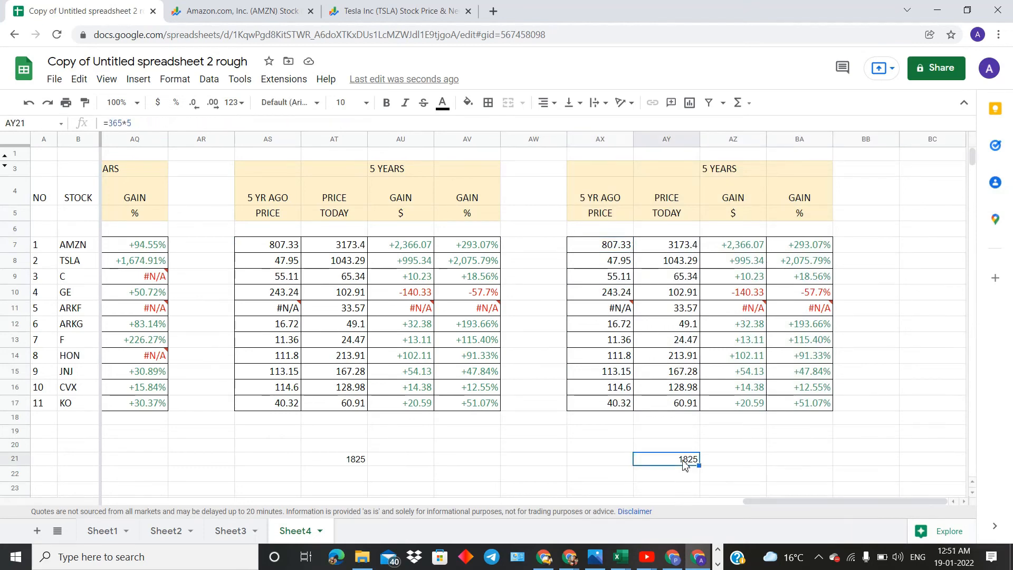
pyautogui.doubleClick(678, 461)
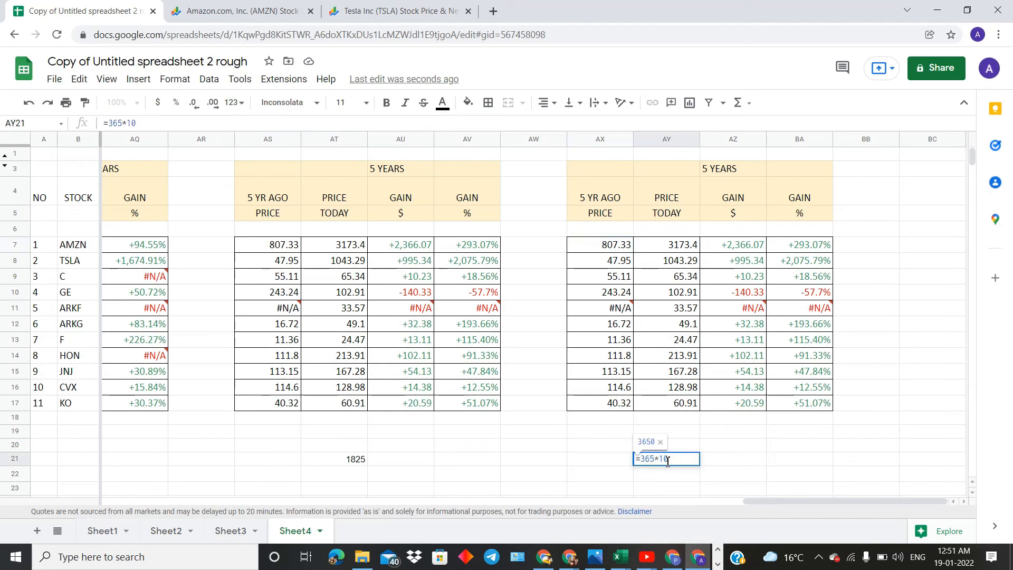
pyautogui.press('Return')
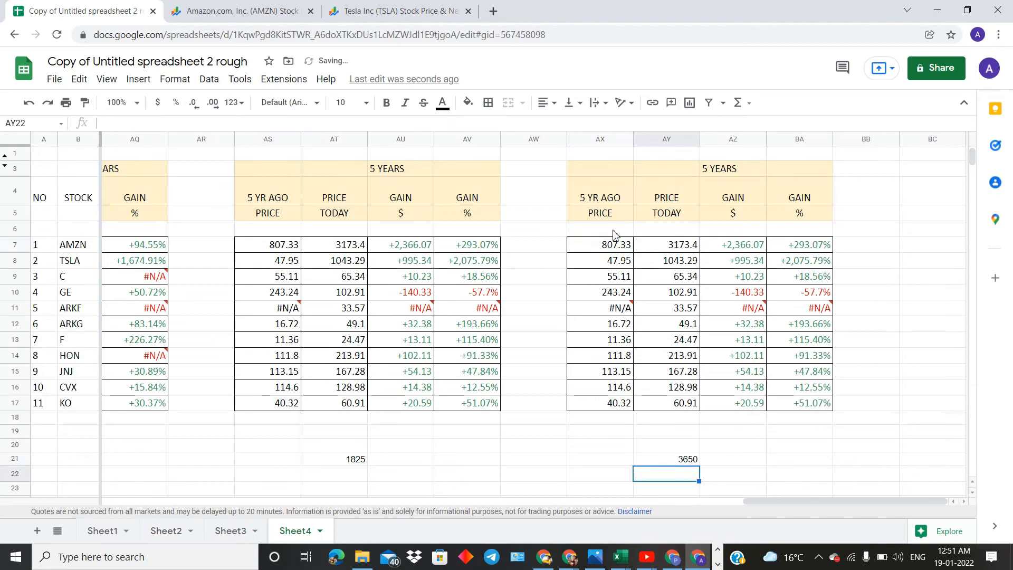
# Step: Retitle the copied block as 10 YEARS in AZ3 and change its price header in AX4 to 10 YR AGO
pyautogui.click(615, 244)
pyautogui.doubleClick(717, 173)
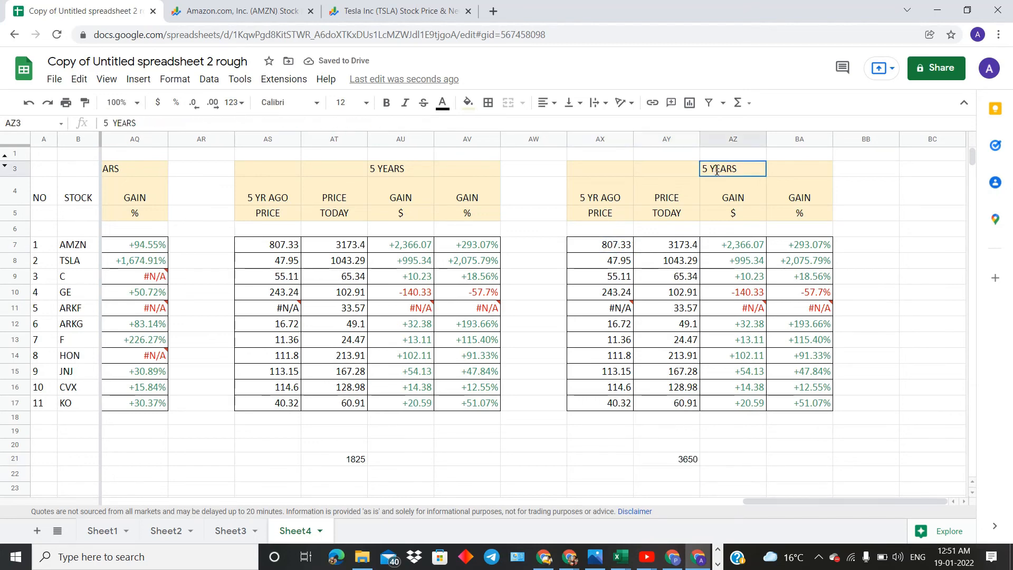
pyautogui.press('BackSpace')
pyautogui.press('BackSpace')
pyautogui.write('10')
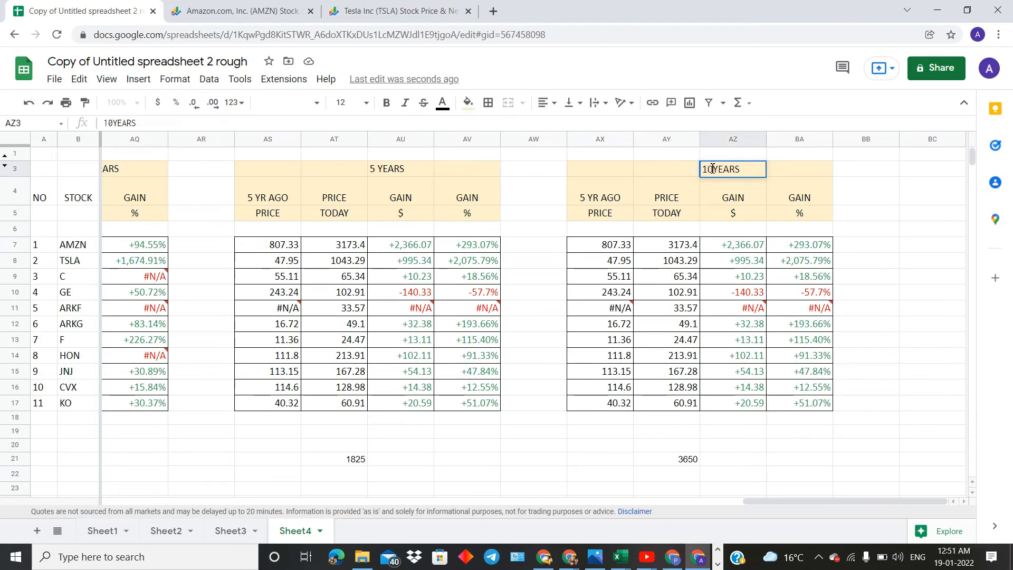
pyautogui.press('Return')
pyautogui.doubleClick(589, 203)
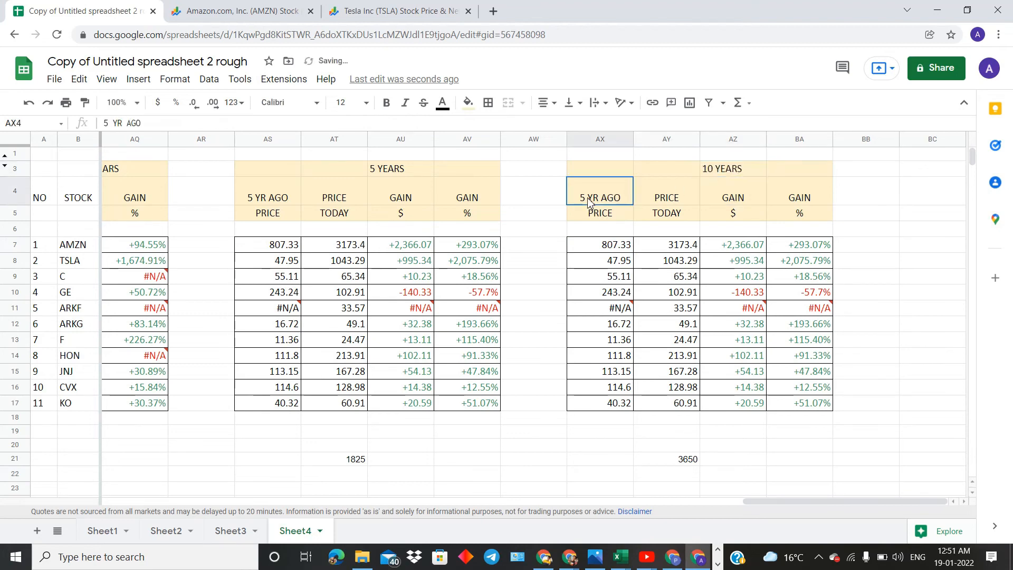
pyautogui.press('BackSpace')
pyautogui.write('10')
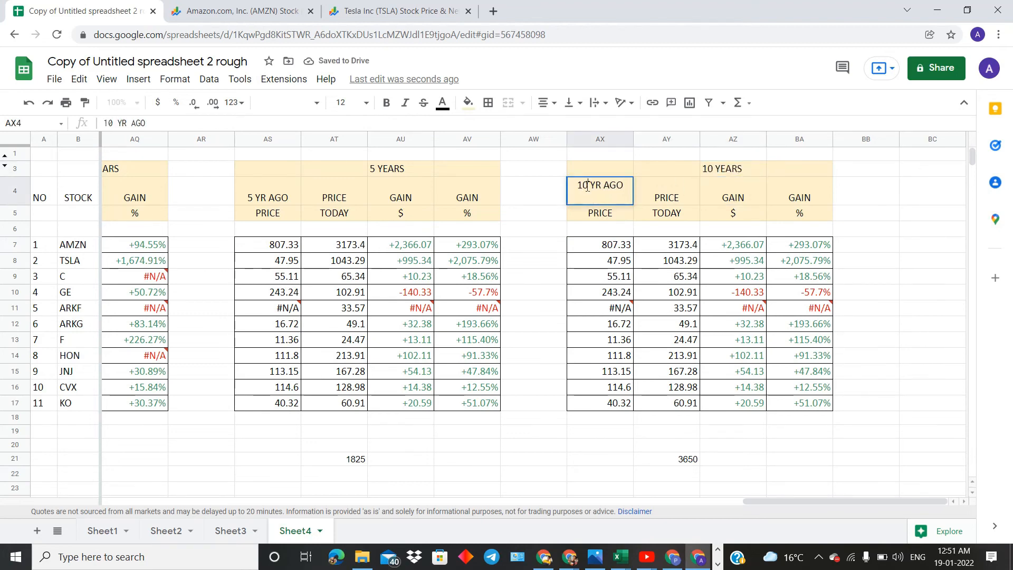
pyautogui.press('Return')
# Step: Set the lookback in AX7's ten-year price formula to 3650 days
pyautogui.click(612, 376)
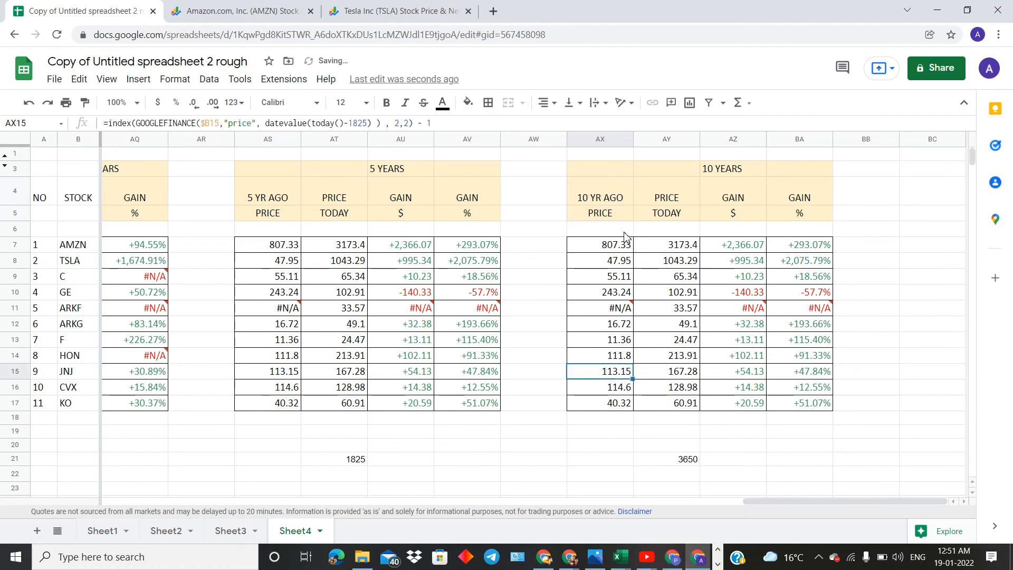
pyautogui.click(612, 247)
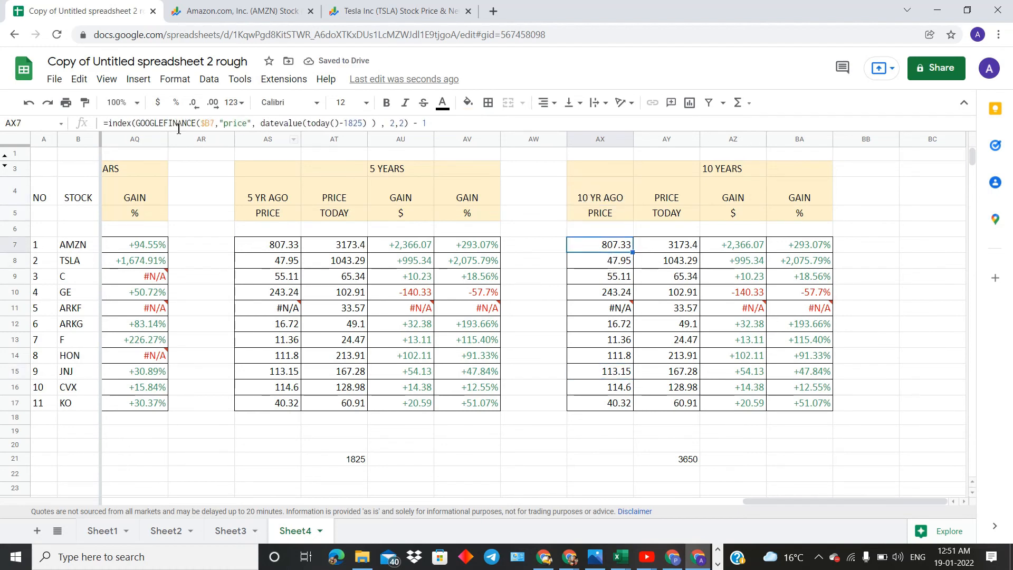
pyautogui.click(364, 123)
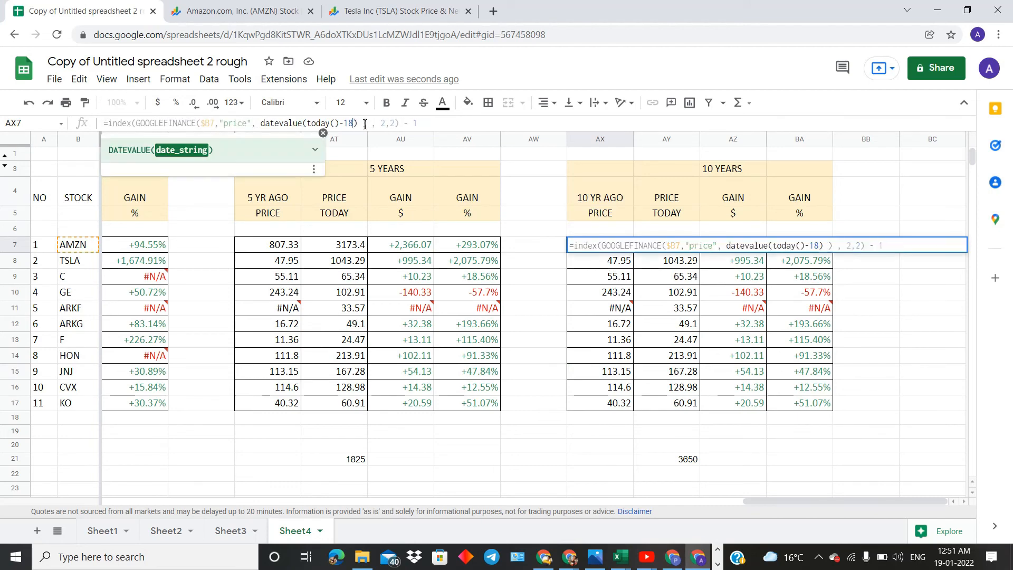
pyautogui.press('BackSpace')
pyautogui.press('BackSpace')
pyautogui.press('BackSpace')
pyautogui.press('BackSpace')
pyautogui.write('3650')
pyautogui.press('Return')
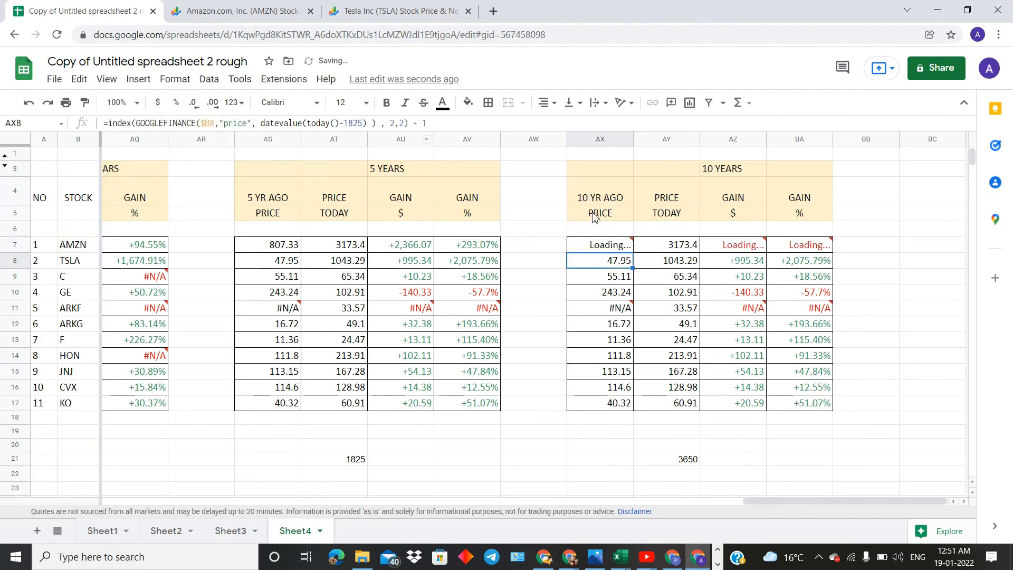
# Step: Fill the ten-year price formula from AX7 down through AX17 for the remaining stocks
pyautogui.click(609, 248)
pyautogui.moveTo(632, 253); pyautogui.dragTo(629, 410)
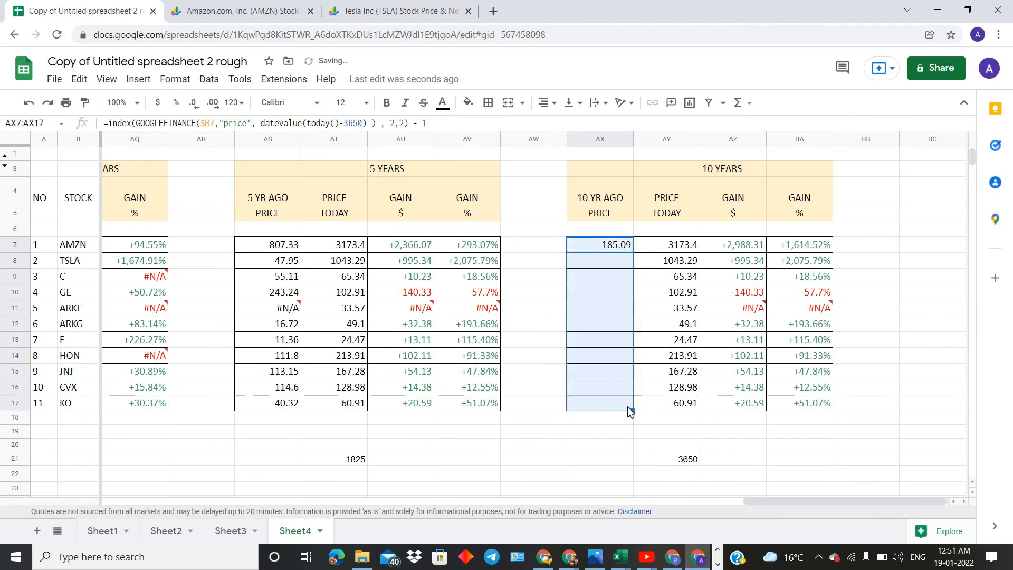
pyautogui.click(922, 263)
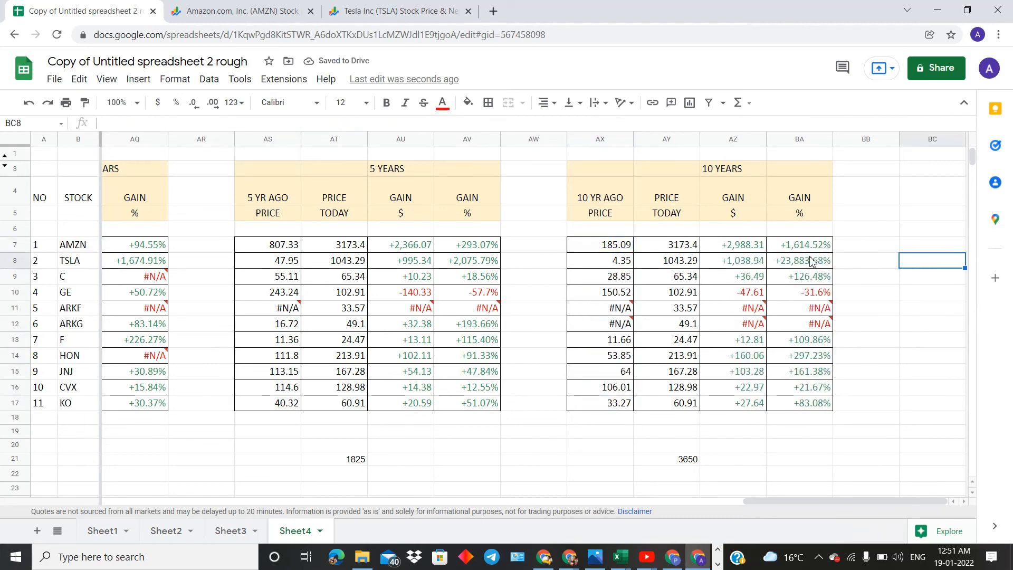
# Step: Examine TSLA's ten-year-ago price and its percentage gain in BA8
pyautogui.click(84, 262)
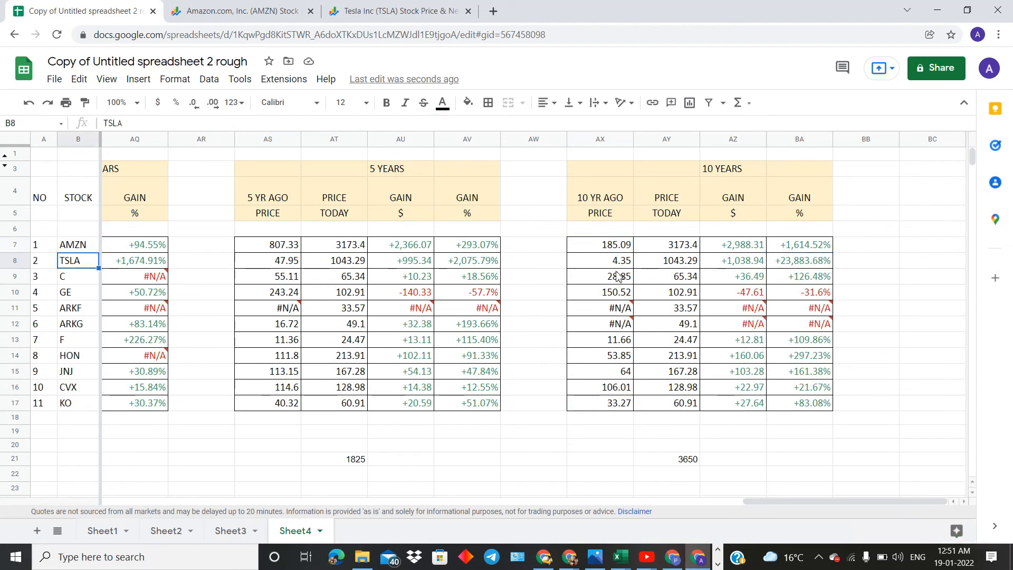
pyautogui.click(827, 262)
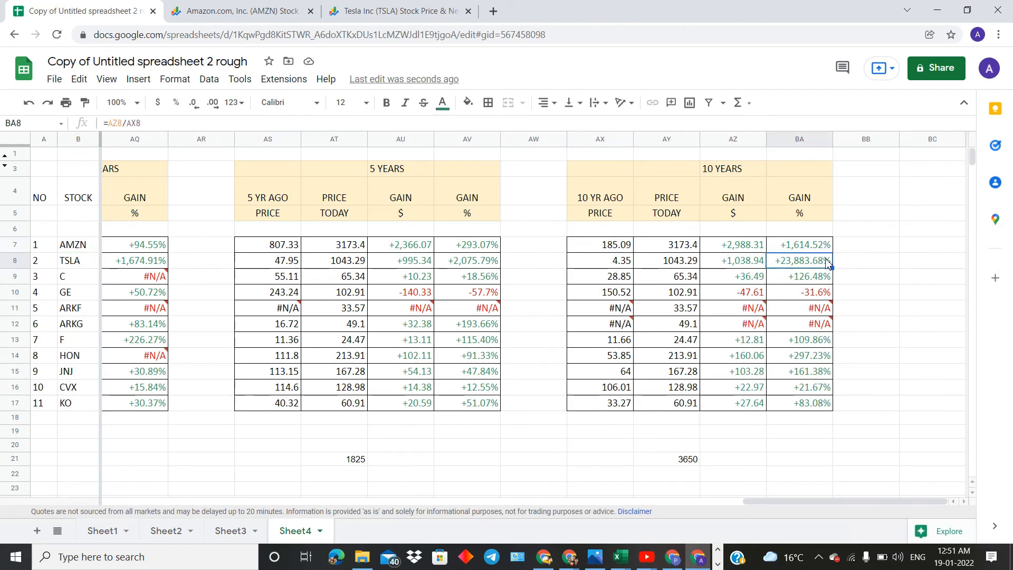
pyautogui.click(856, 252)
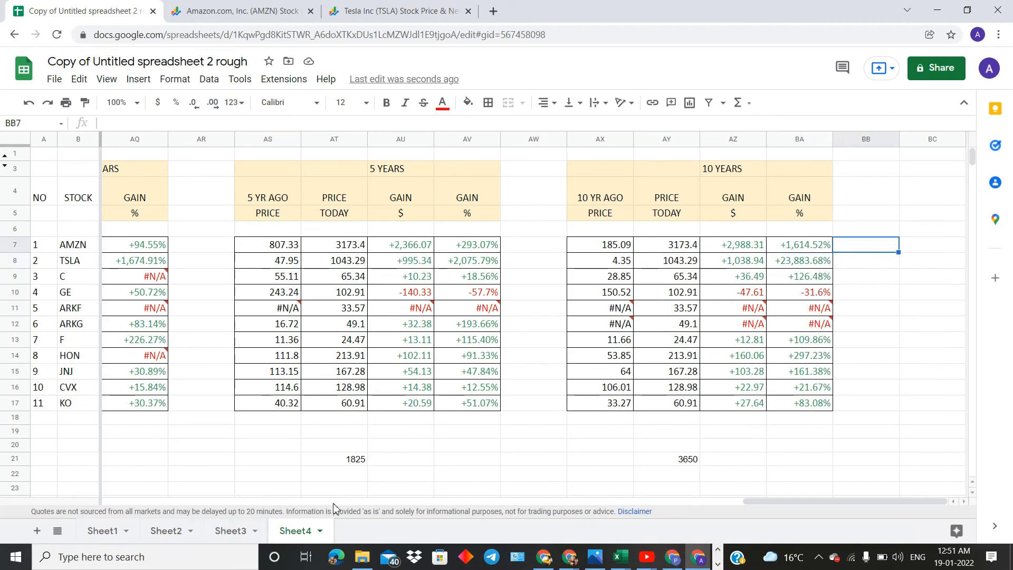
# Step: Review the price and gain columns of the period sections from 5 DAY to 1 YEAR, and open Sheet1
pyautogui.hscroll(-15, 538, 313)
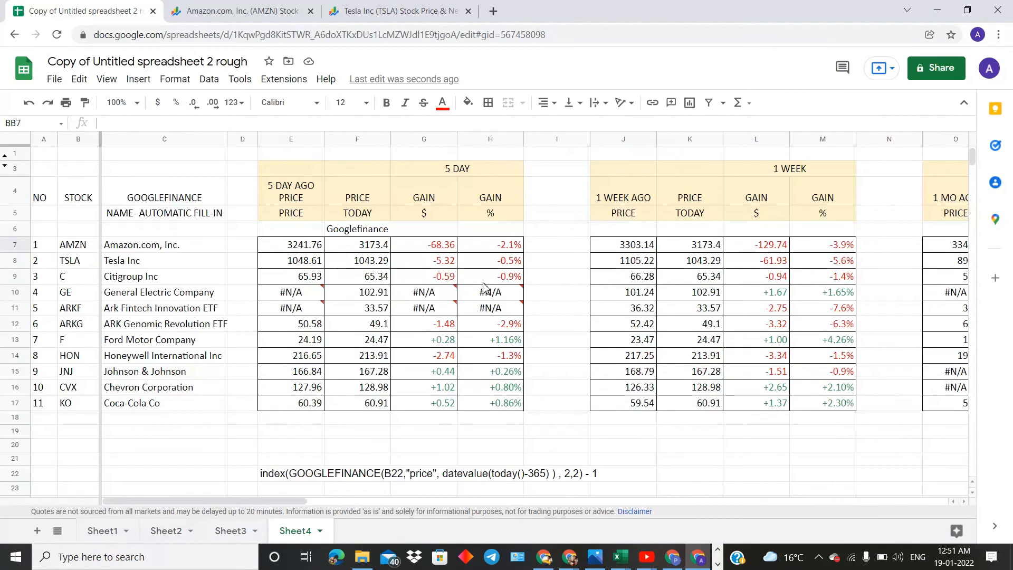
pyautogui.click(294, 213)
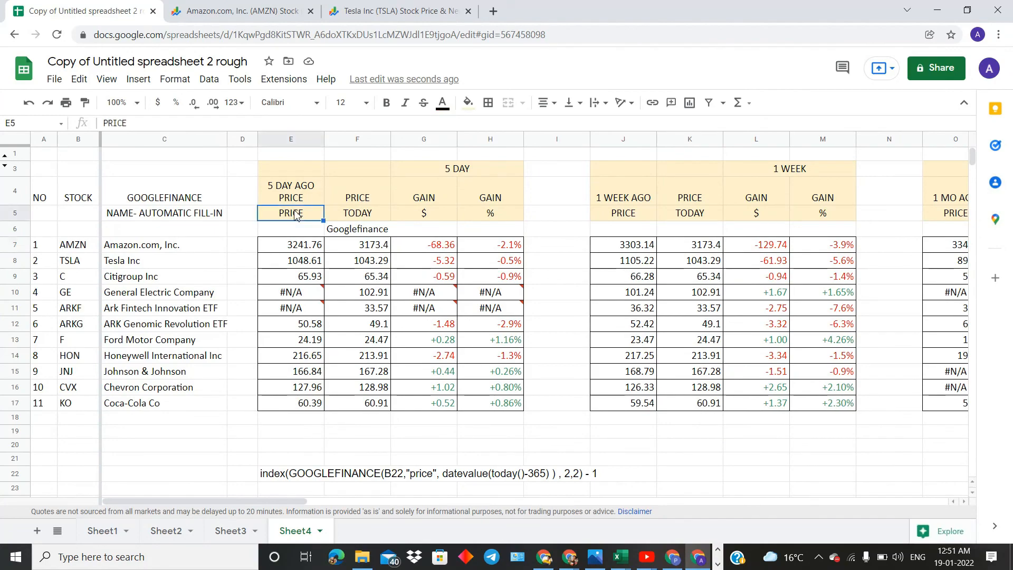
pyautogui.click(316, 250)
pyautogui.click(371, 213)
pyautogui.moveTo(433, 230); pyautogui.dragTo(575, 235)
pyautogui.click(579, 235)
pyautogui.click(623, 230)
pyautogui.click(944, 243)
pyautogui.click(886, 248)
pyautogui.hscroll(15, 886, 248)
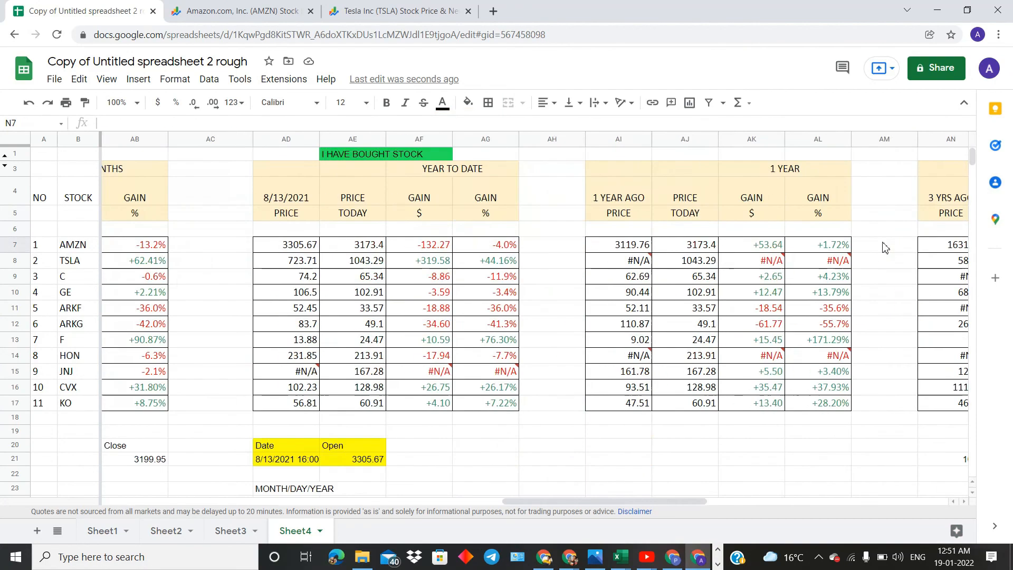
pyautogui.click(106, 536)
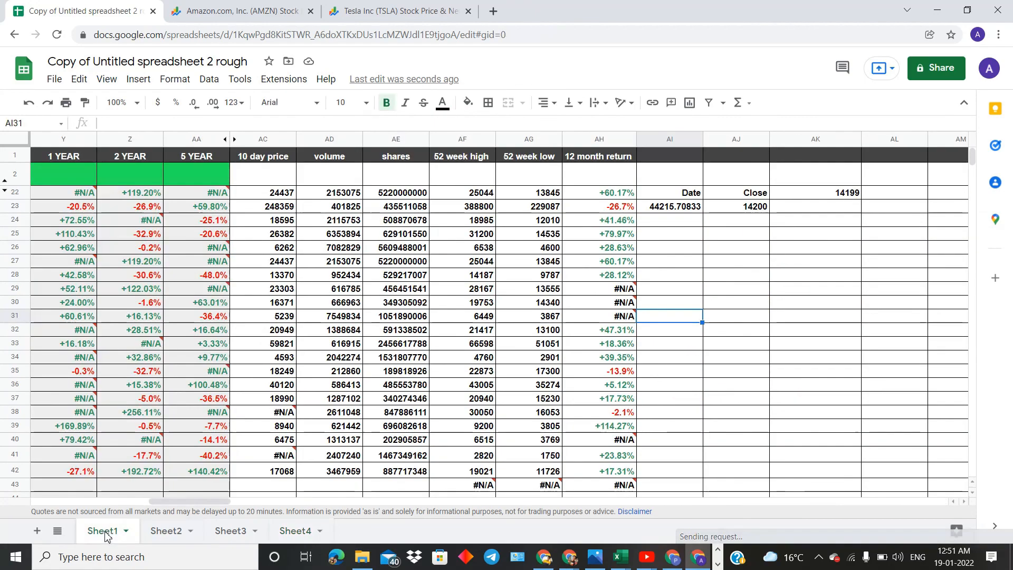
# Step: Examine Sheet1's percentage gain columns from 1 WEEK through 9 MONTH and the 12 month return column
pyautogui.hscroll(2, 501, 292)
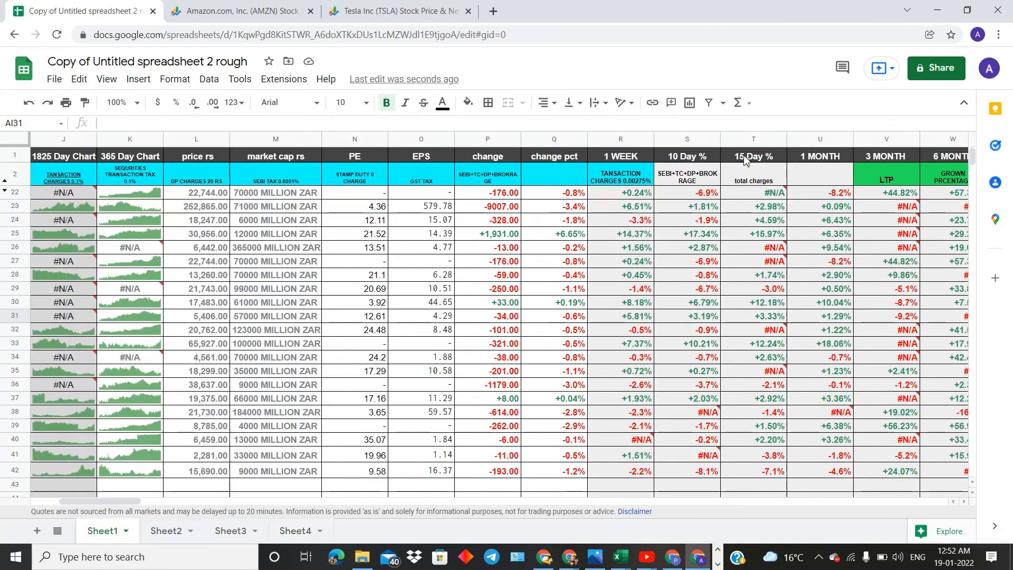
pyautogui.hscroll(3, 622, 209)
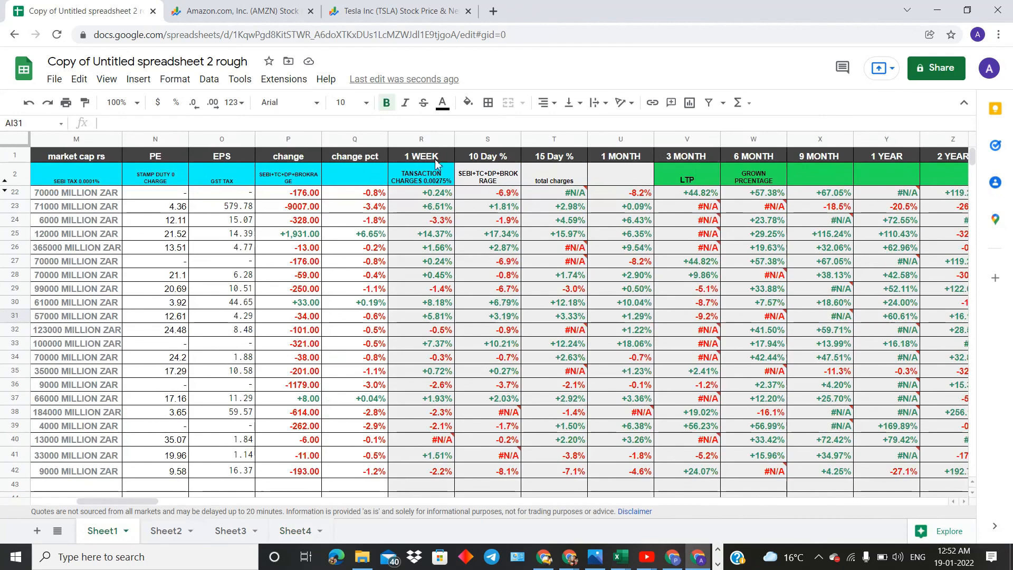
pyautogui.click(551, 142)
pyautogui.click(621, 141)
pyautogui.click(686, 141)
pyautogui.hscroll(2, 686, 142)
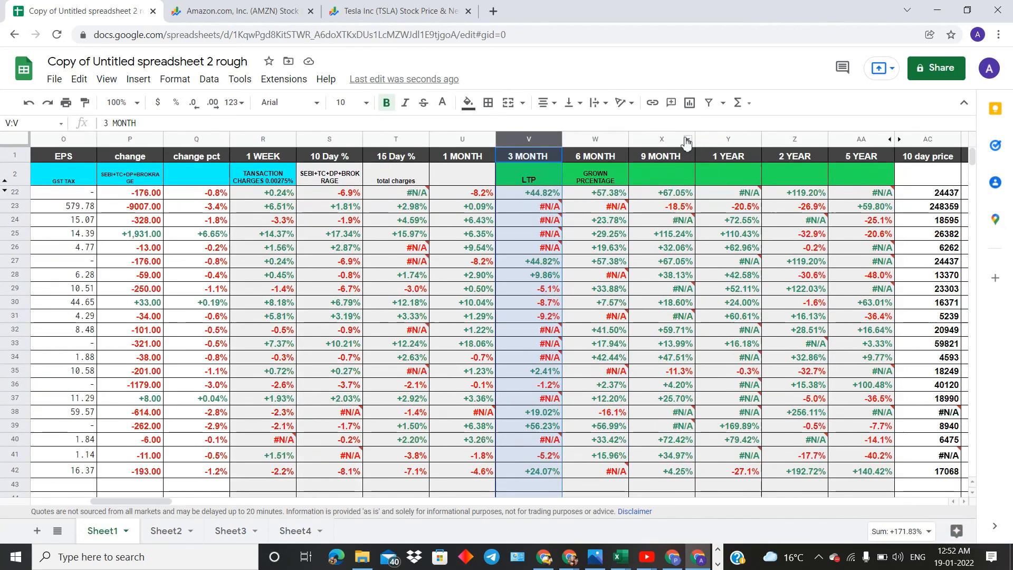
pyautogui.click(620, 141)
pyautogui.click(662, 142)
pyautogui.hscroll(2, 662, 143)
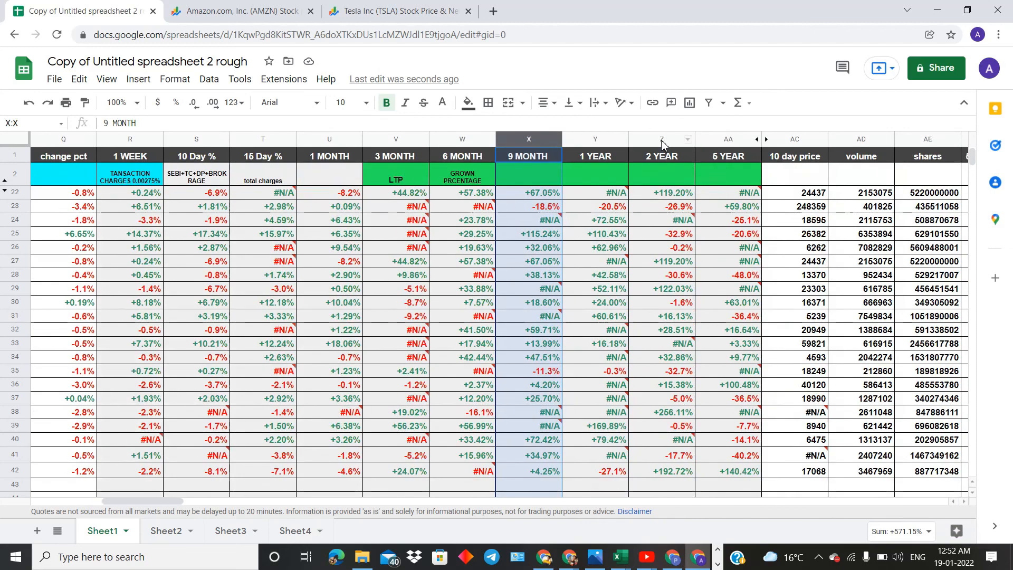
pyautogui.hscroll(5, 662, 142)
pyautogui.click(778, 138)
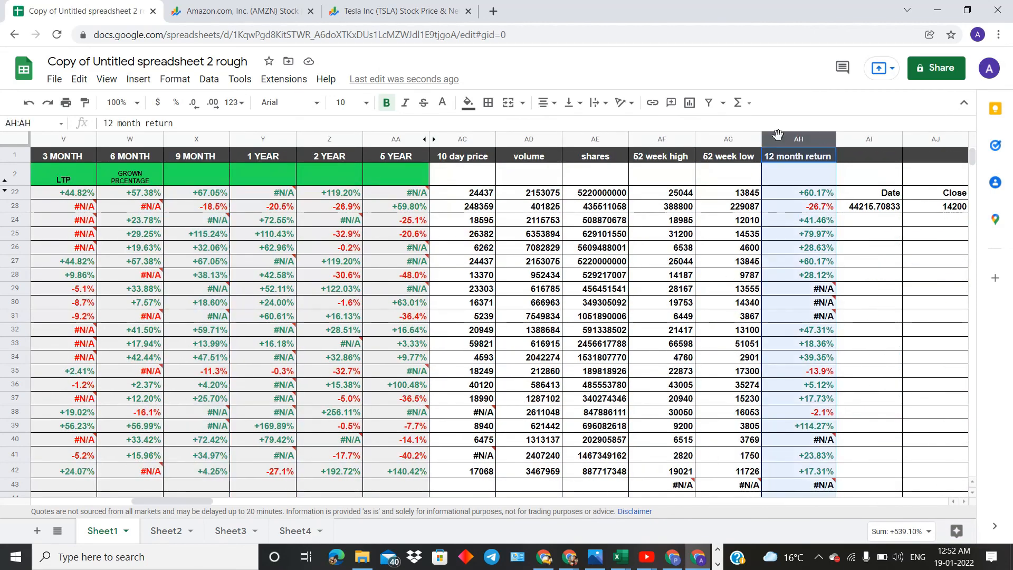
pyautogui.hscroll(2, 845, 143)
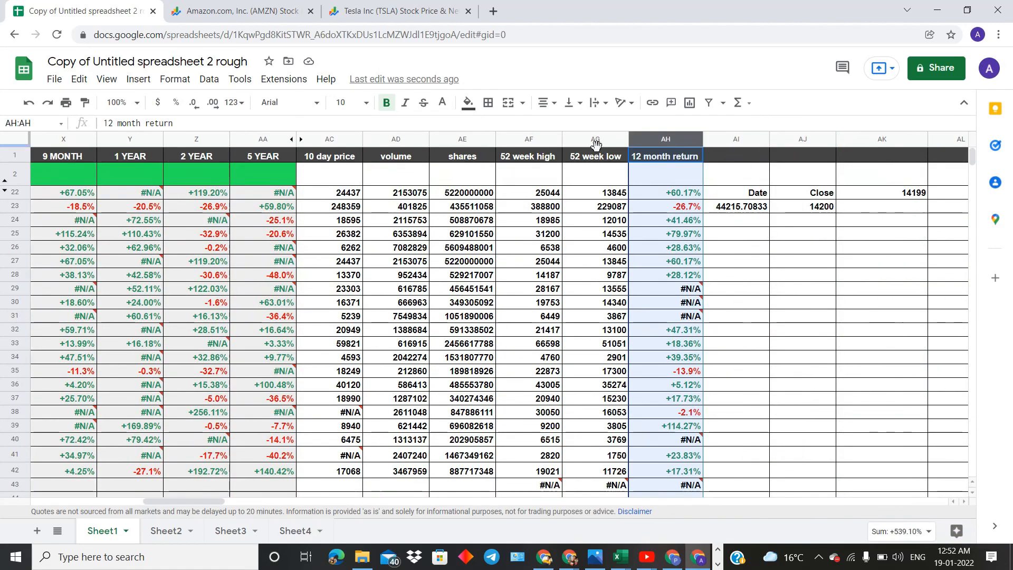
# Step: Examine Sheet1's 10 day price column and the 9 MONTH, 6 MONTH and 15 Day % gain columns
pyautogui.hscroll(-2, 473, 147)
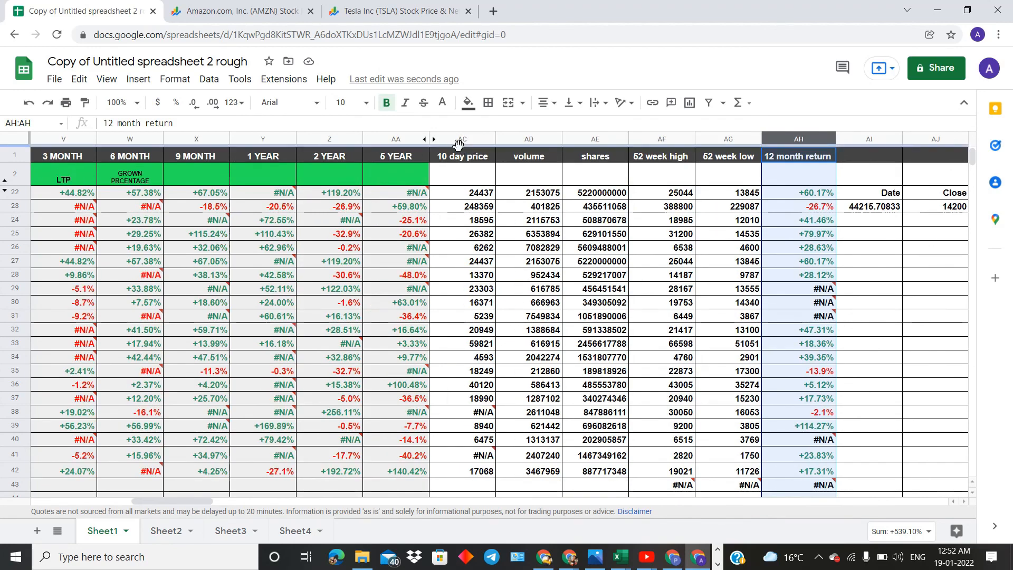
pyautogui.click(459, 141)
pyautogui.hscroll(-2, 371, 162)
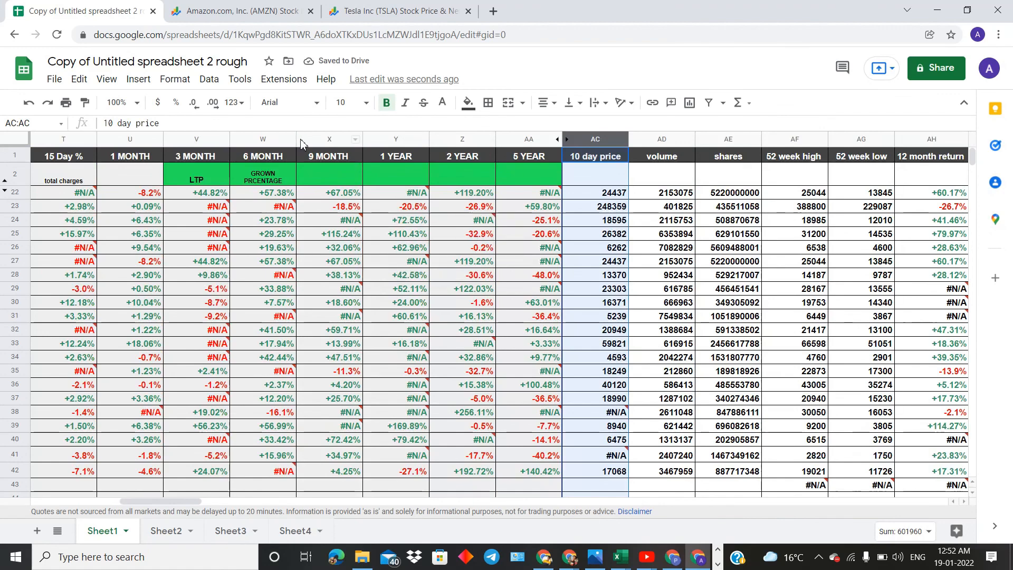
pyautogui.click(320, 139)
pyautogui.click(262, 141)
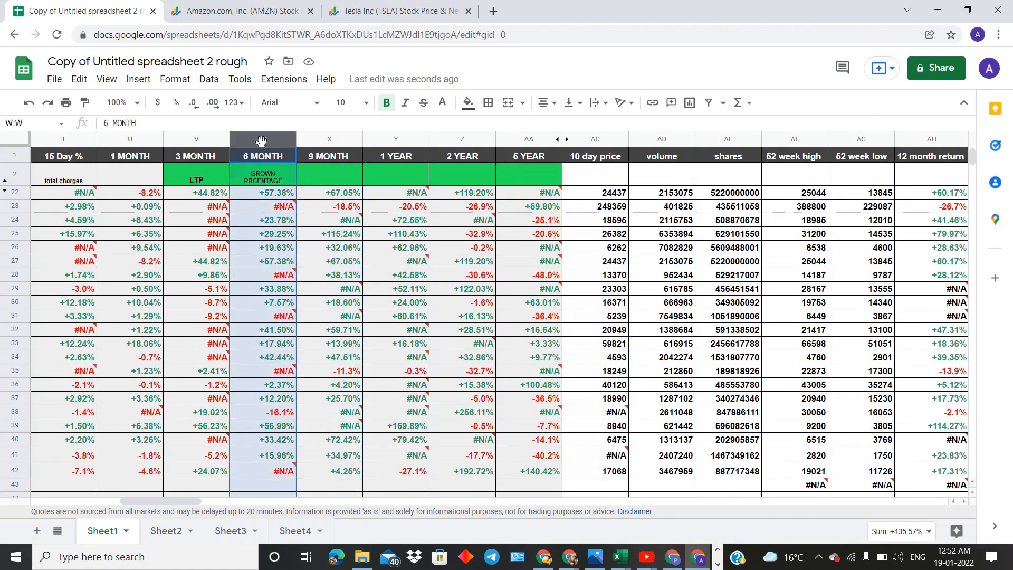
pyautogui.hscroll(-4, 261, 153)
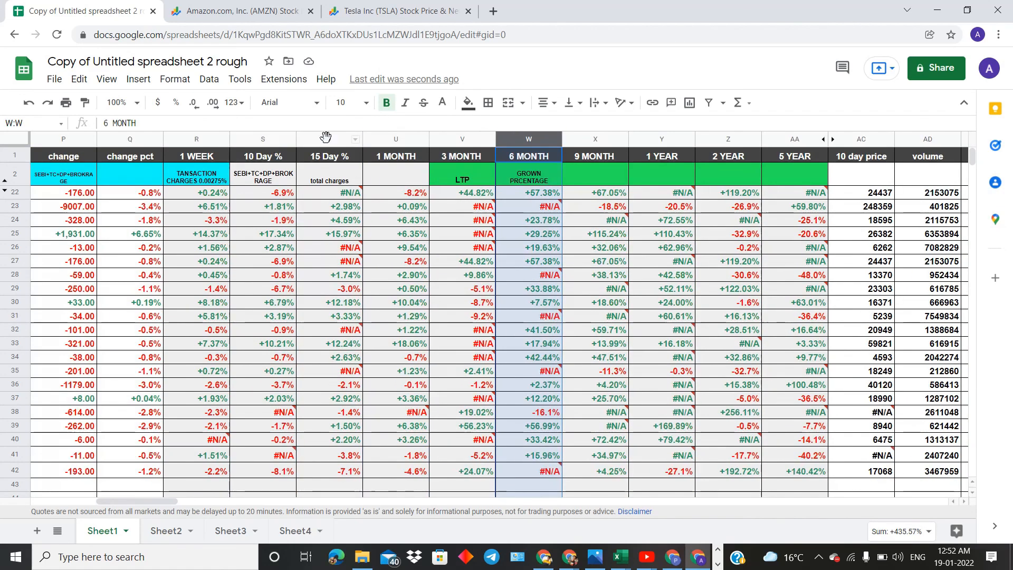
pyautogui.click(327, 139)
# Step: Return to Sheet4 and review the layout of the 5 DAY and 1 WEEK price and gain sections
pyautogui.click(296, 530)
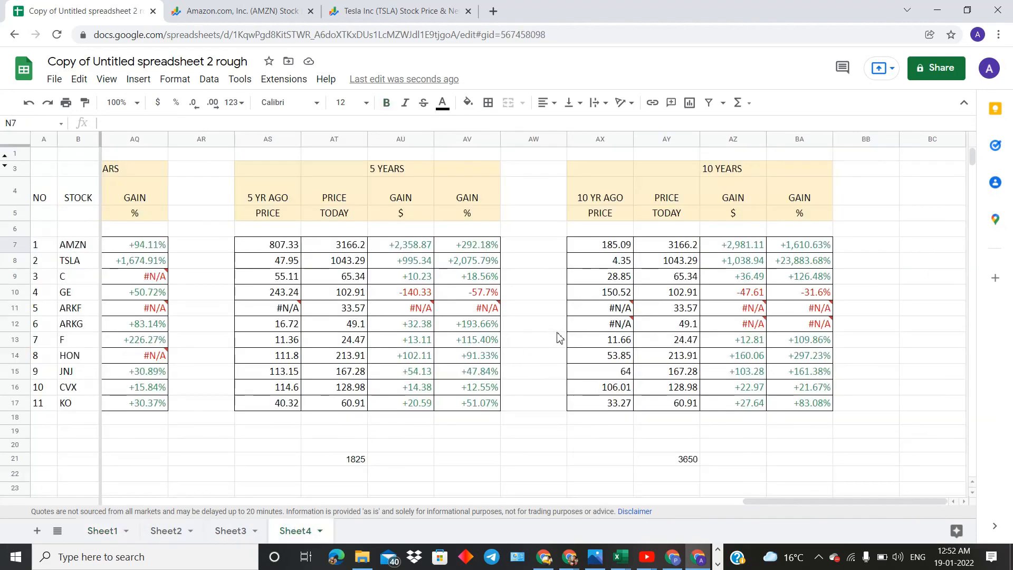
pyautogui.hscroll(-15, 549, 345)
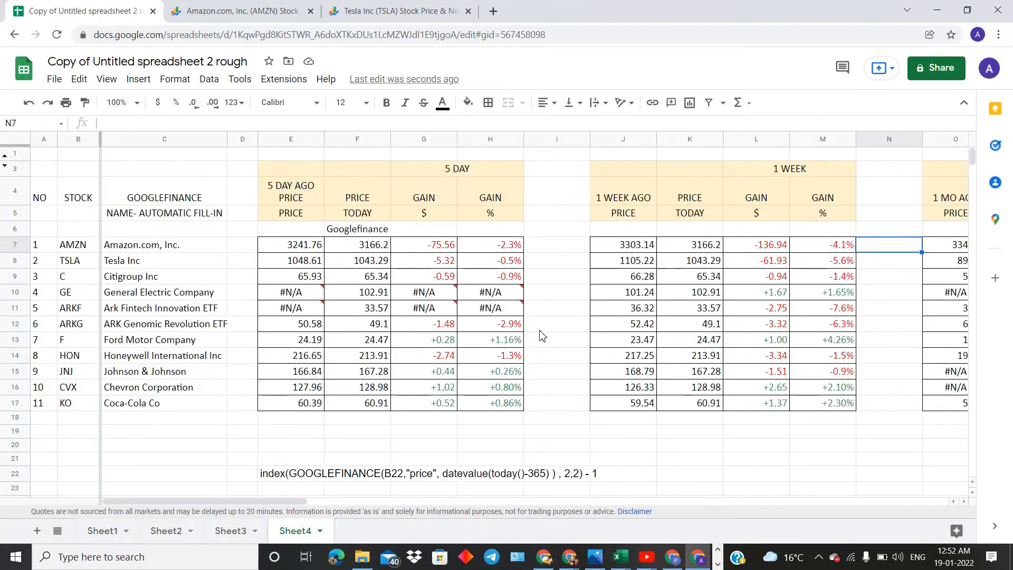
pyautogui.click(548, 329)
pyautogui.click(552, 262)
pyautogui.click(546, 190)
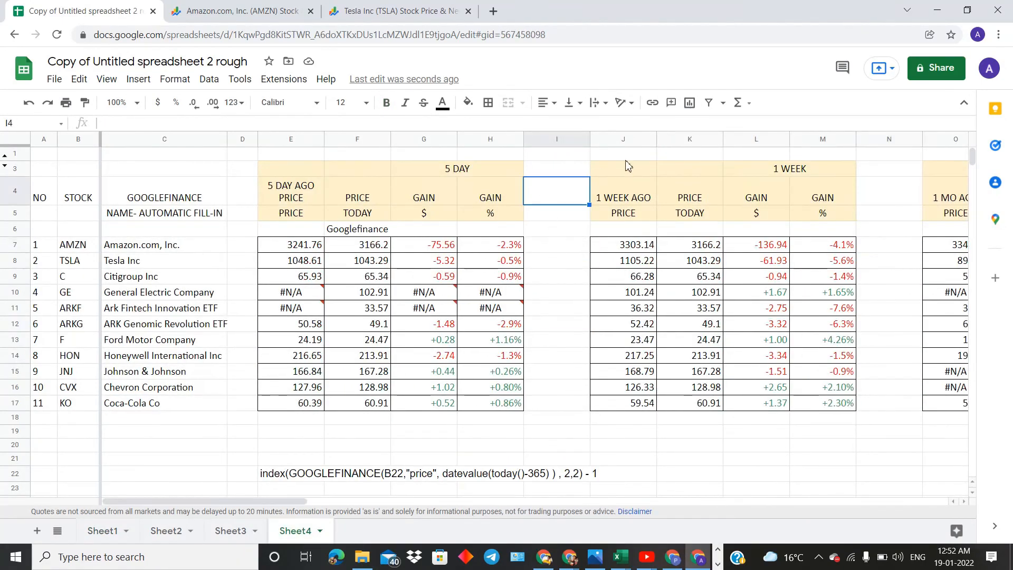
pyautogui.click(624, 159)
pyautogui.click(756, 157)
pyautogui.click(814, 158)
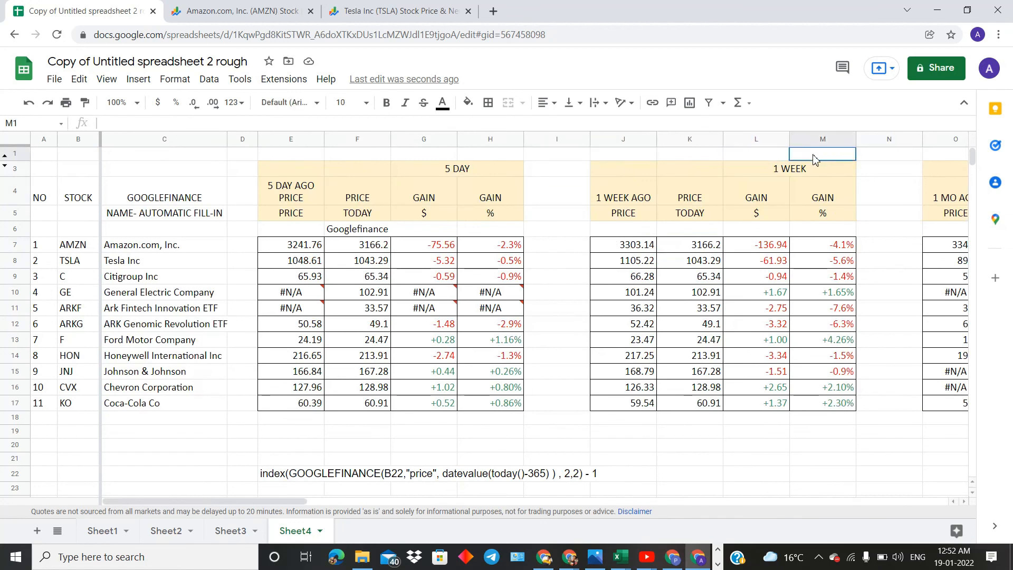
pyautogui.click(688, 156)
pyautogui.click(633, 159)
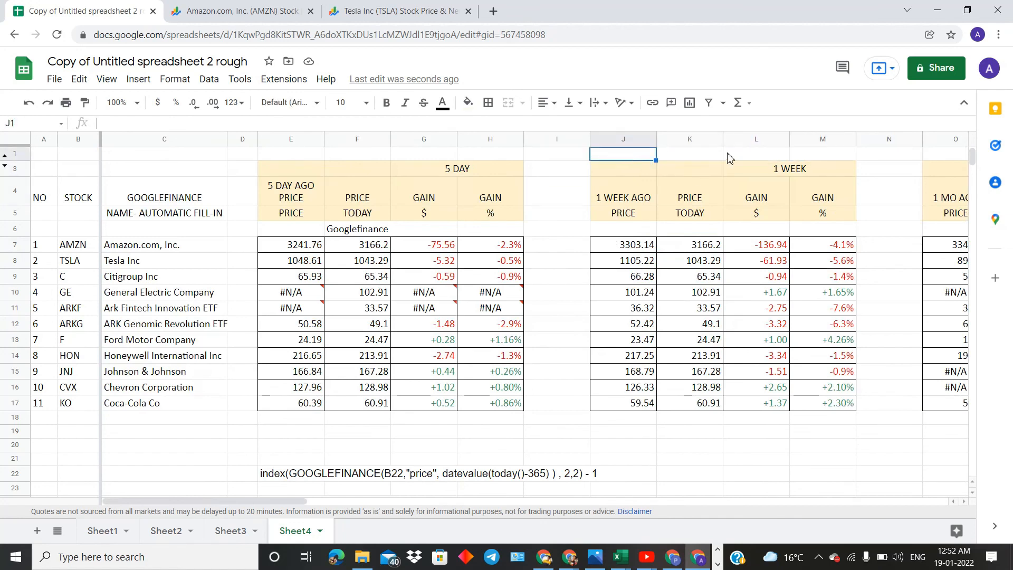
pyautogui.click(771, 159)
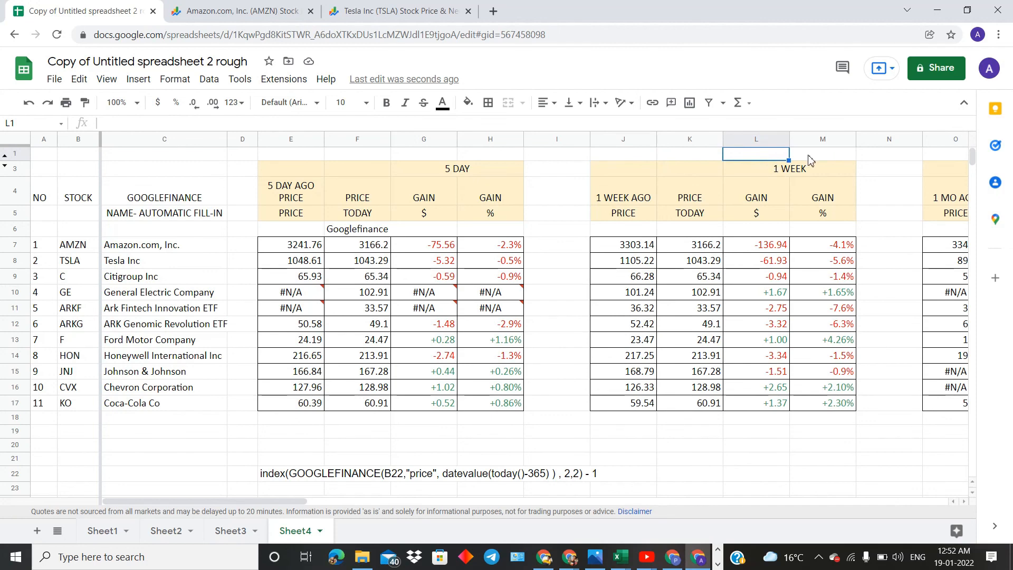
pyautogui.click(816, 155)
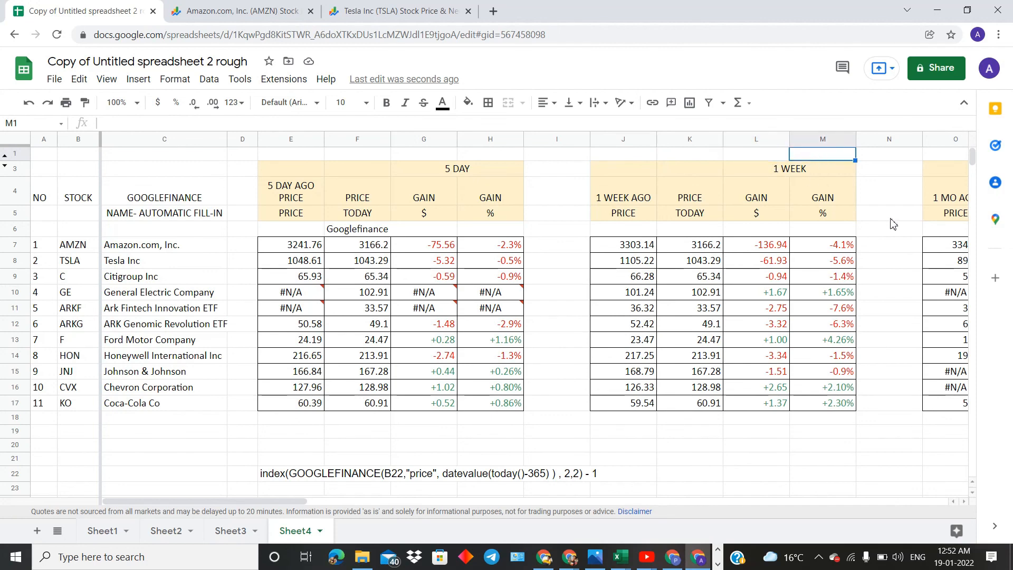